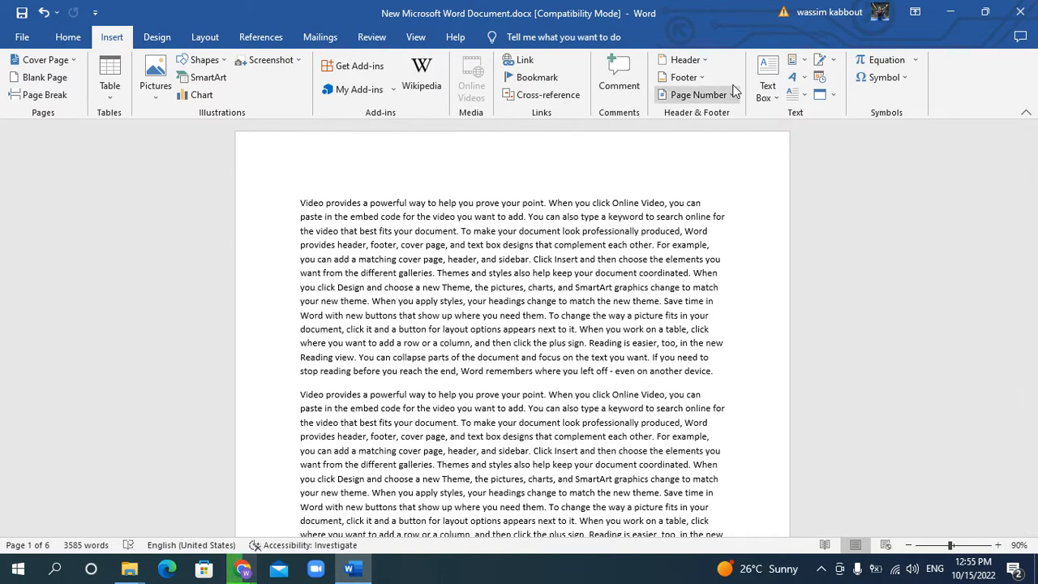
Insert the built-in Blank (Three Columns) header and return to the document body
left_click(699, 64)
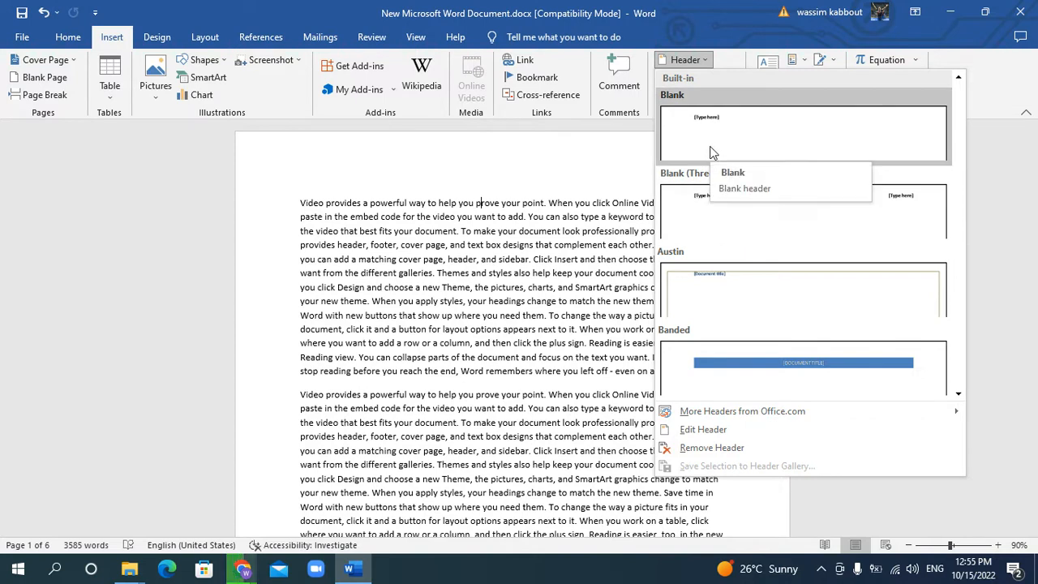
scroll(752, 292, "down", 3)
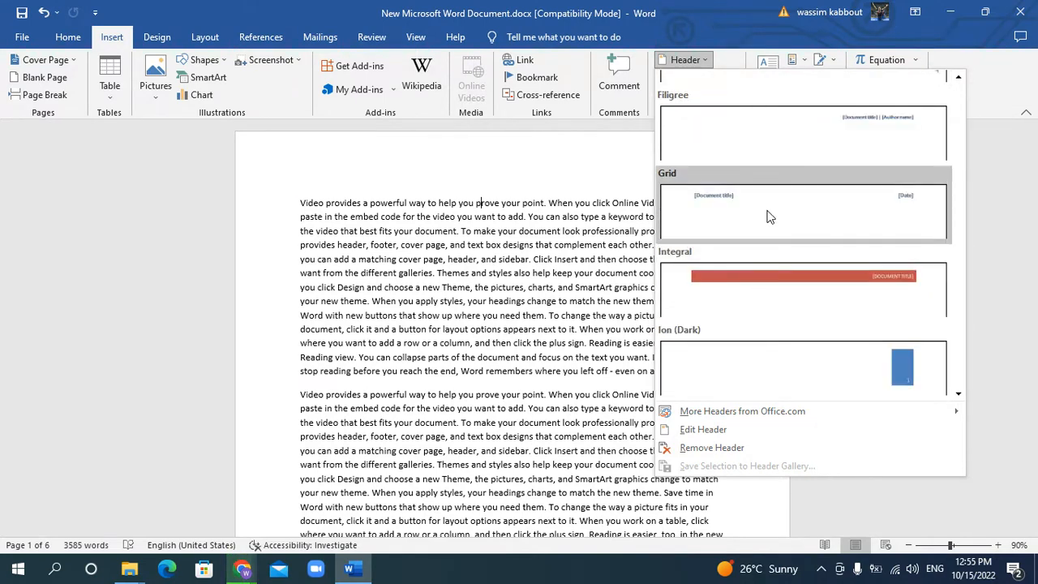
scroll(767, 215, "down", 3)
scroll(769, 219, "down", 2)
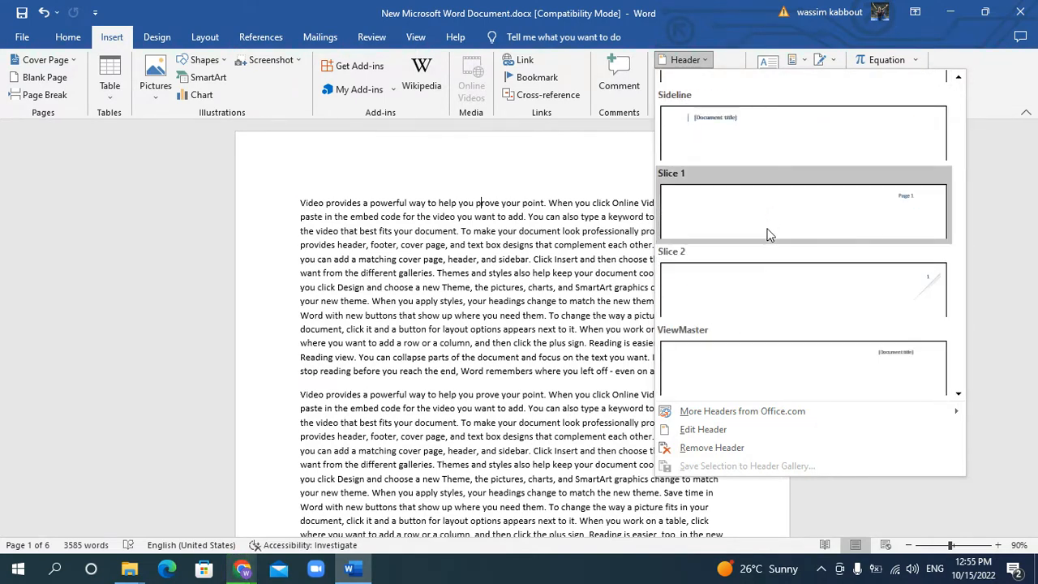
scroll(769, 243, "up", 3)
scroll(768, 264, "up", 5)
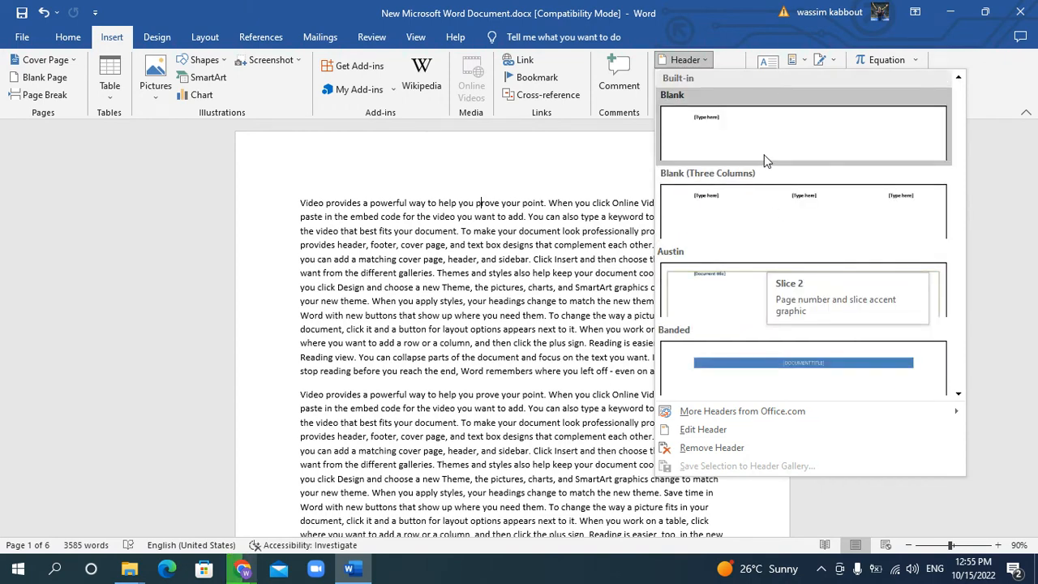
left_click(723, 207)
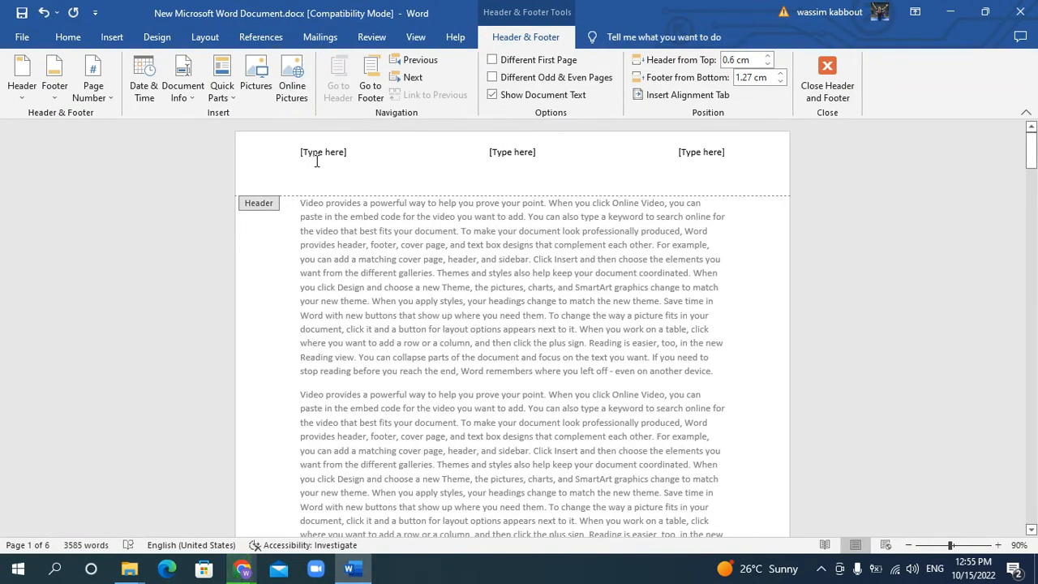
left_click(827, 73)
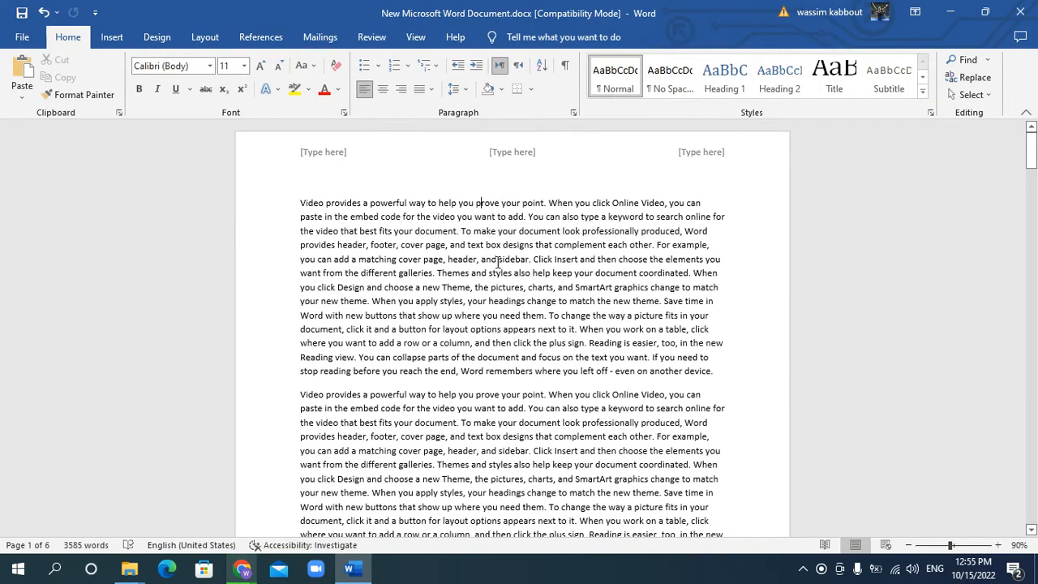
Reopen the header for editing and change its design to Austin
double_click(422, 155)
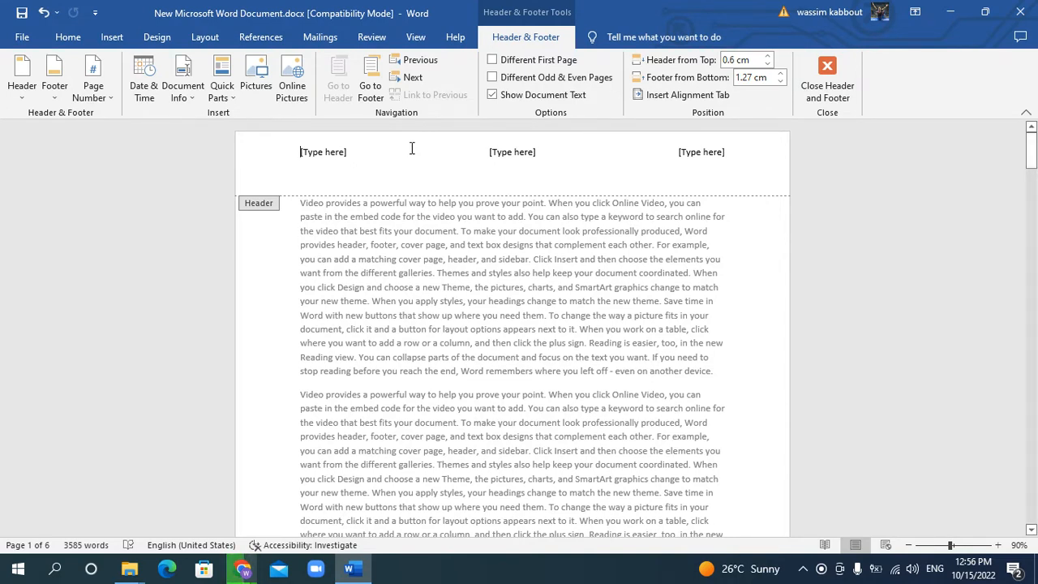
left_click(21, 98)
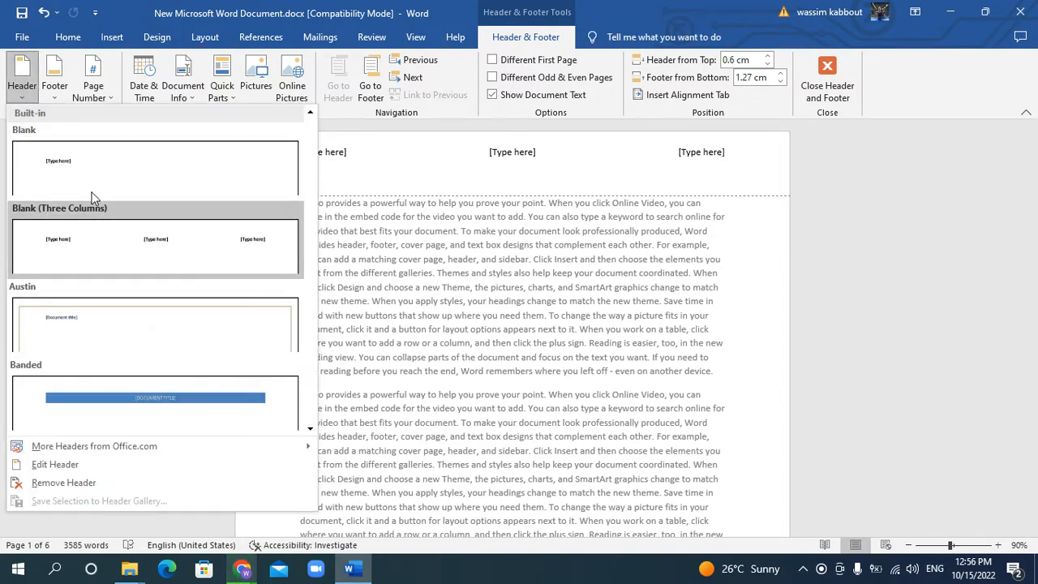
left_click(92, 329)
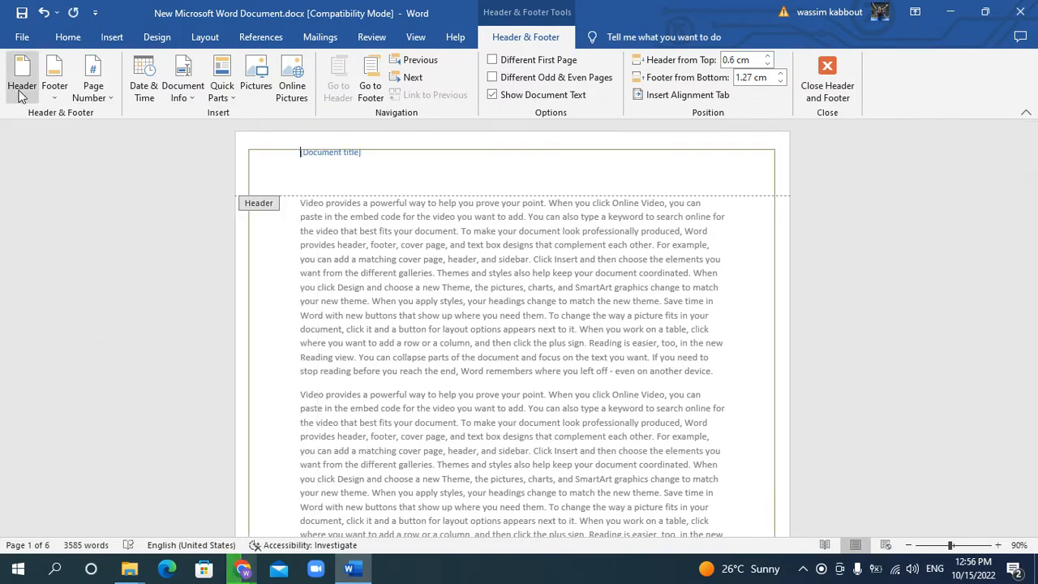
Set the header design to Blank (Three Columns), fill its left placeholder with CSCI200, and return to the body text
left_click(22, 92)
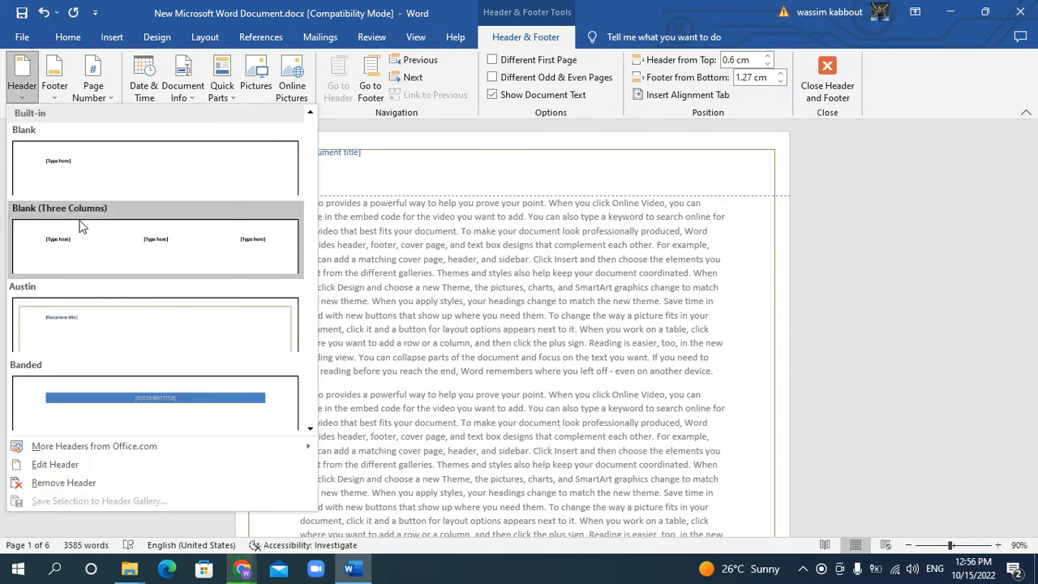
left_click(69, 249)
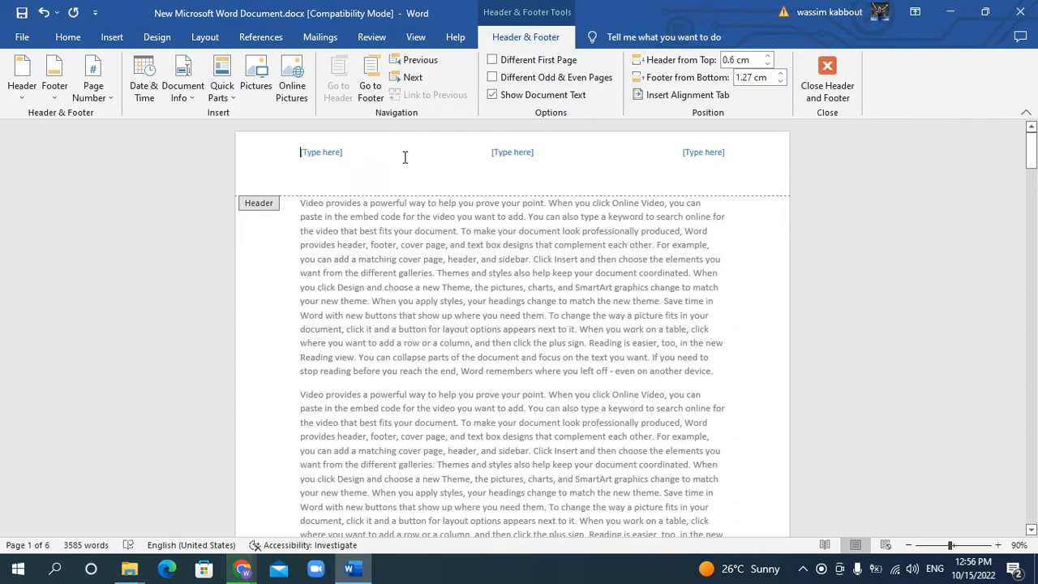
left_click(327, 154)
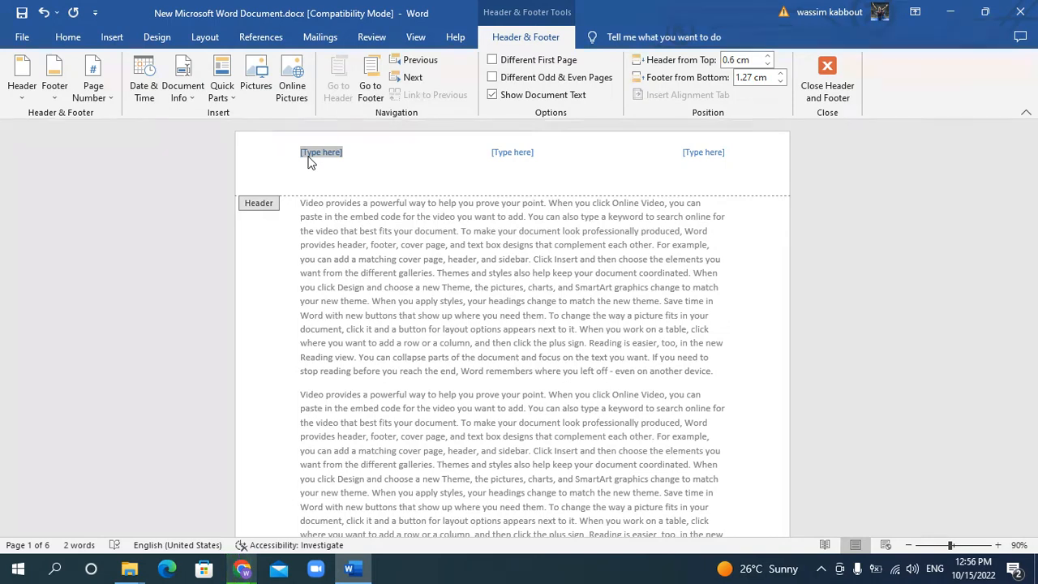
type("CSCI200")
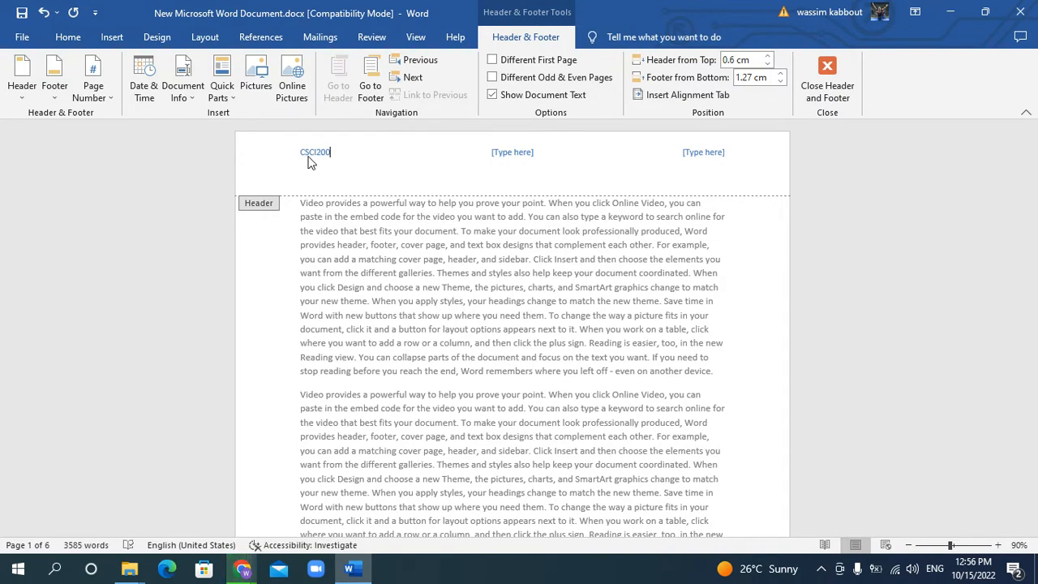
double_click(384, 236)
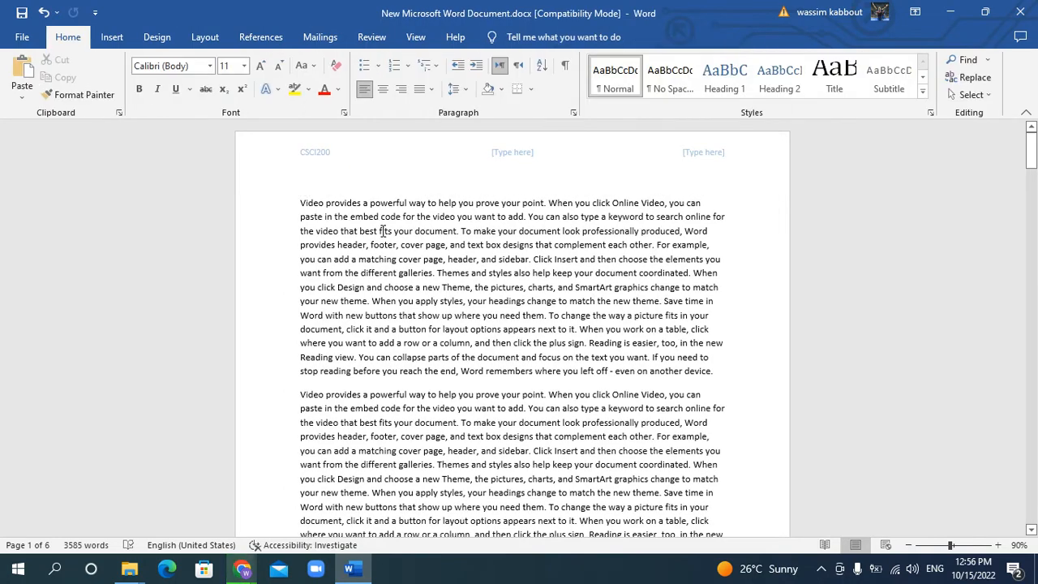
Check the header on the following pages and return to the first page
scroll(382, 231, "down", 1)
scroll(382, 231, "down", 10)
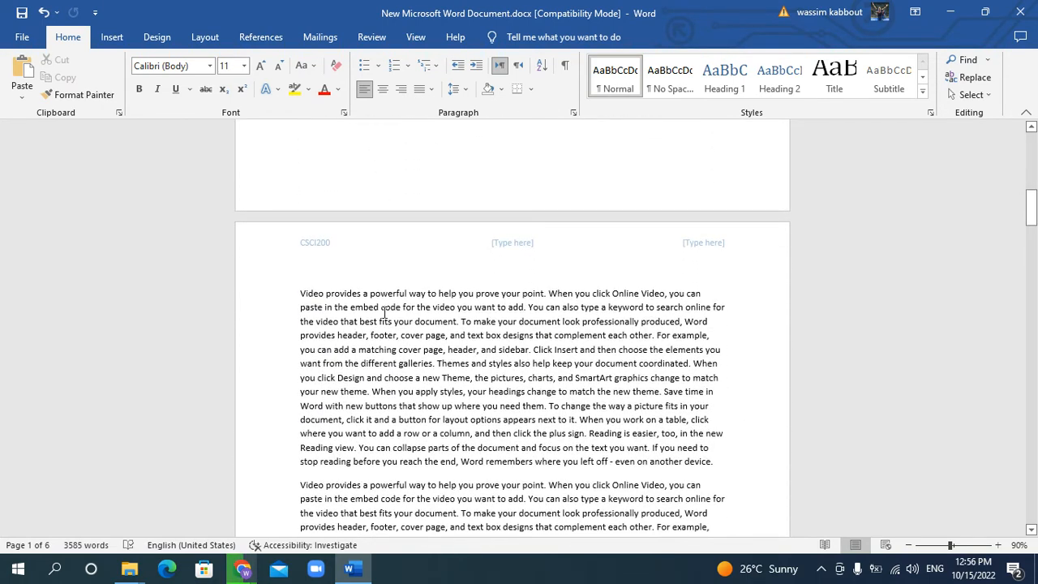
scroll(329, 238, "down", 1)
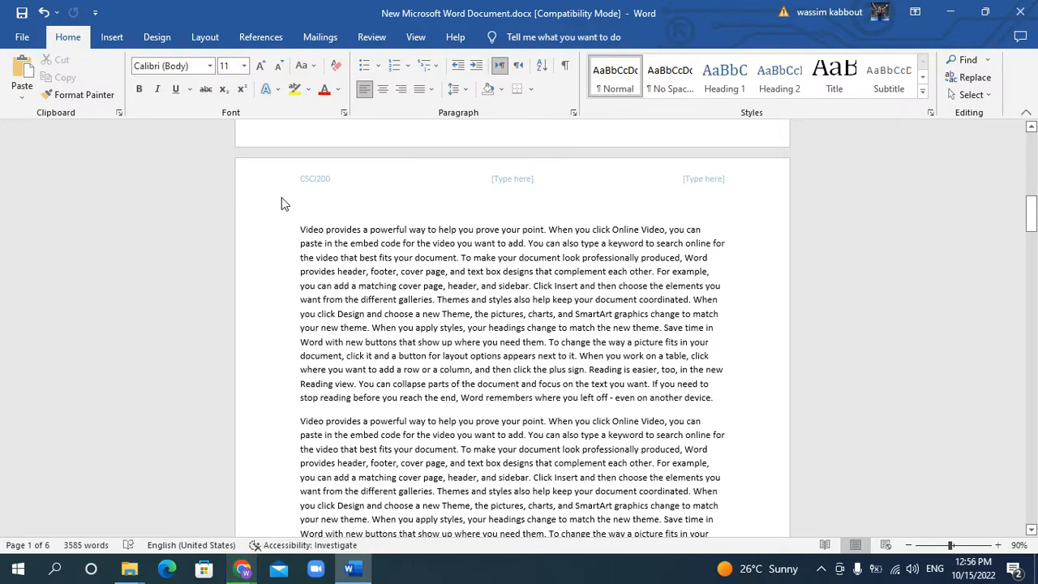
scroll(376, 206, "down", 2)
scroll(376, 206, "down", 8)
scroll(325, 204, "up", 1)
scroll(493, 300, "down", 3)
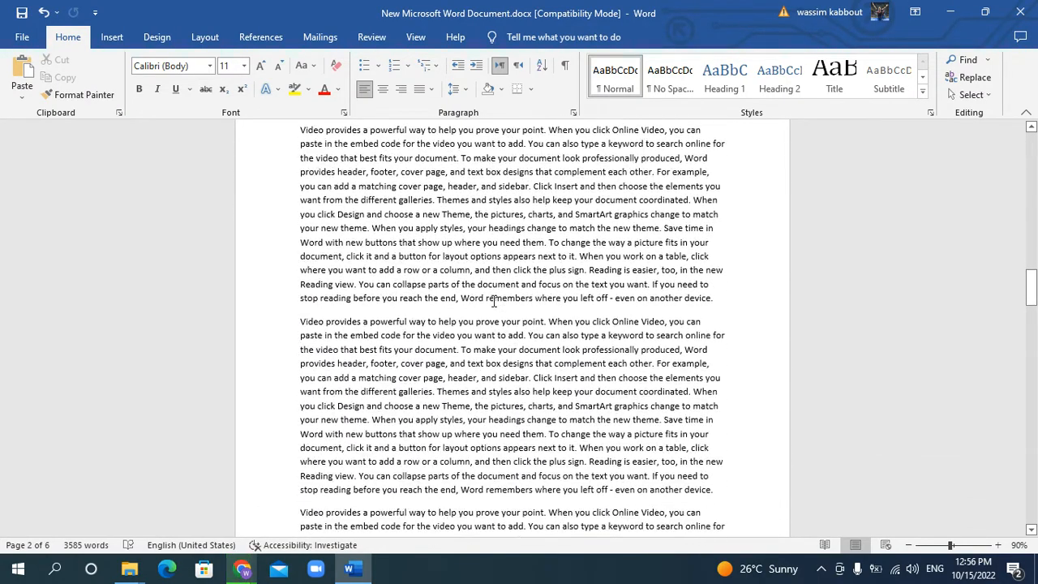
scroll(494, 300, "down", 5)
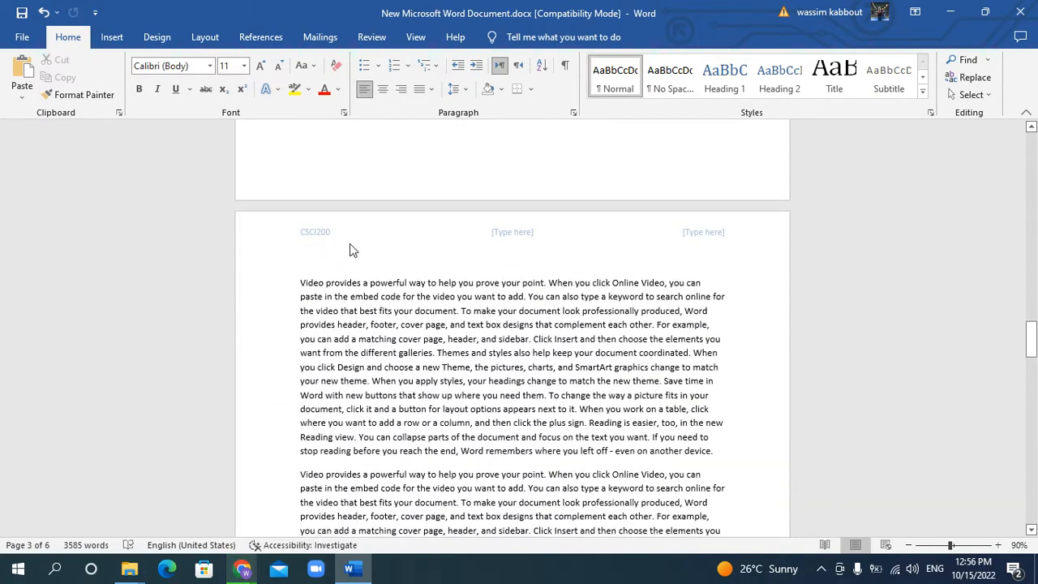
left_click_drag(1032, 338, 988, 133)
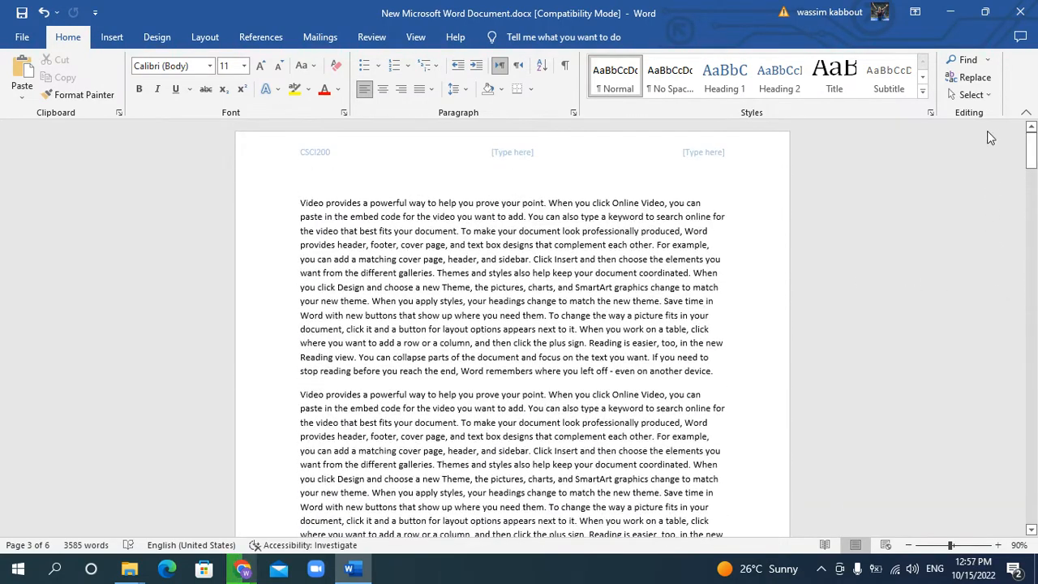
Replace the header's middle placeholder with the current date in the format "Saturday, October 15, 2022", without automatic updating
double_click(381, 152)
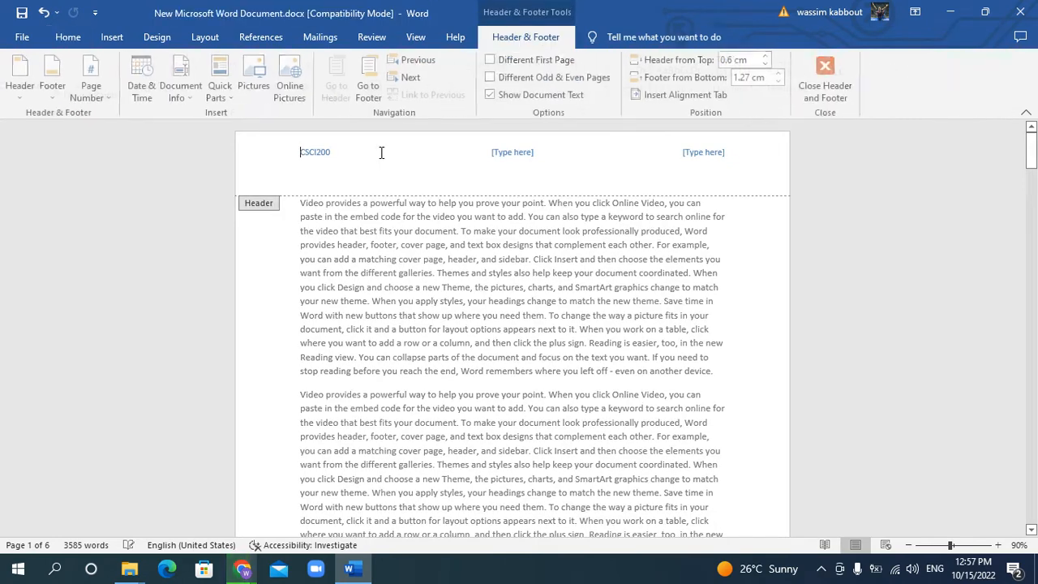
left_click(533, 154)
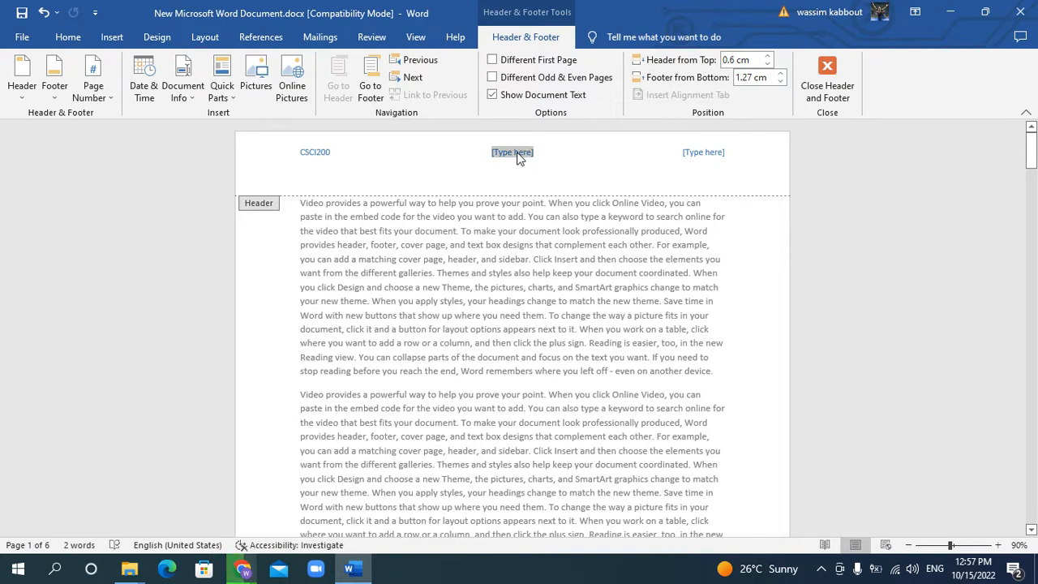
key("Delete")
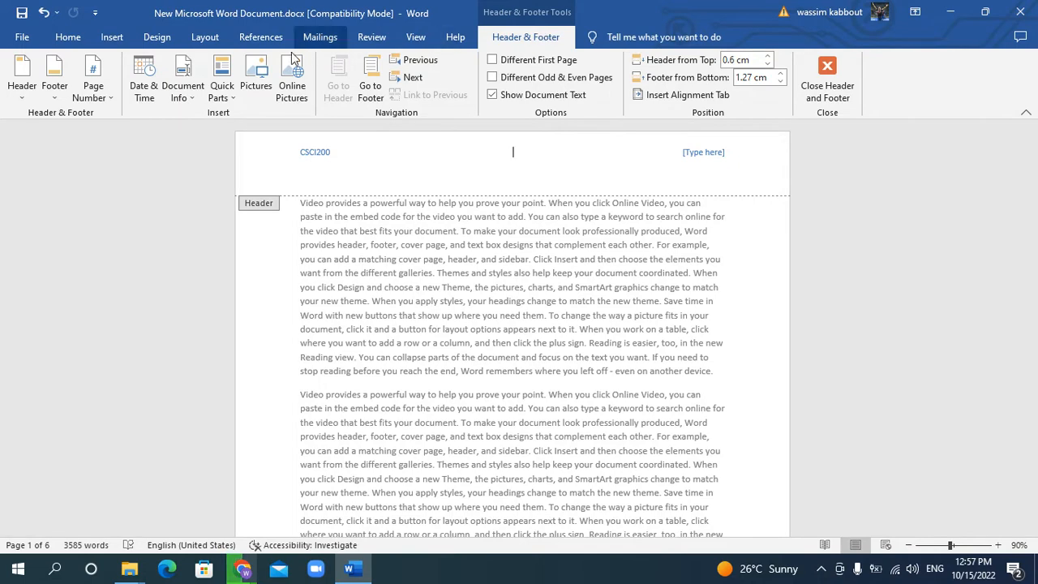
left_click(142, 95)
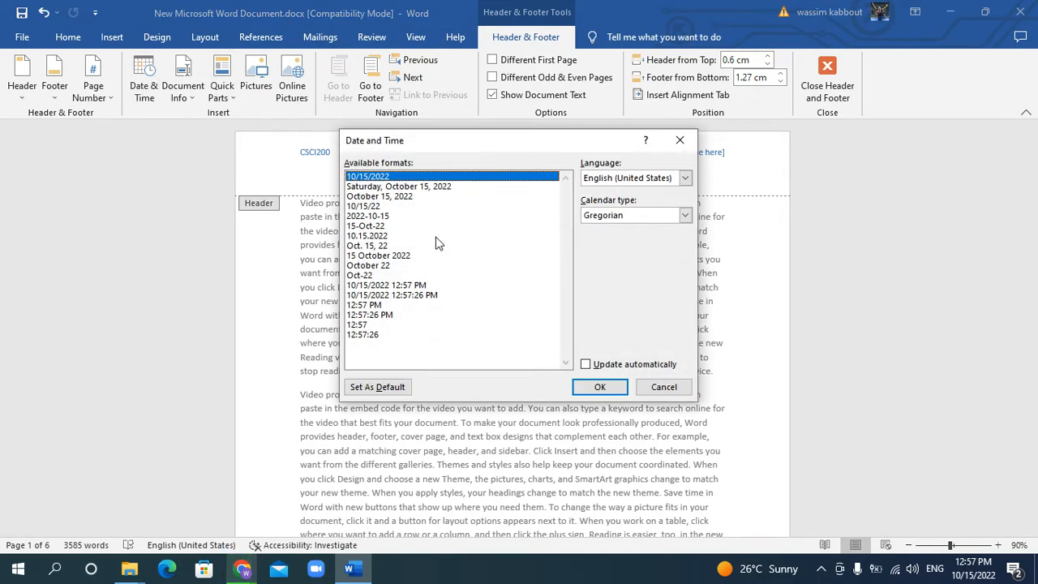
left_click(436, 188)
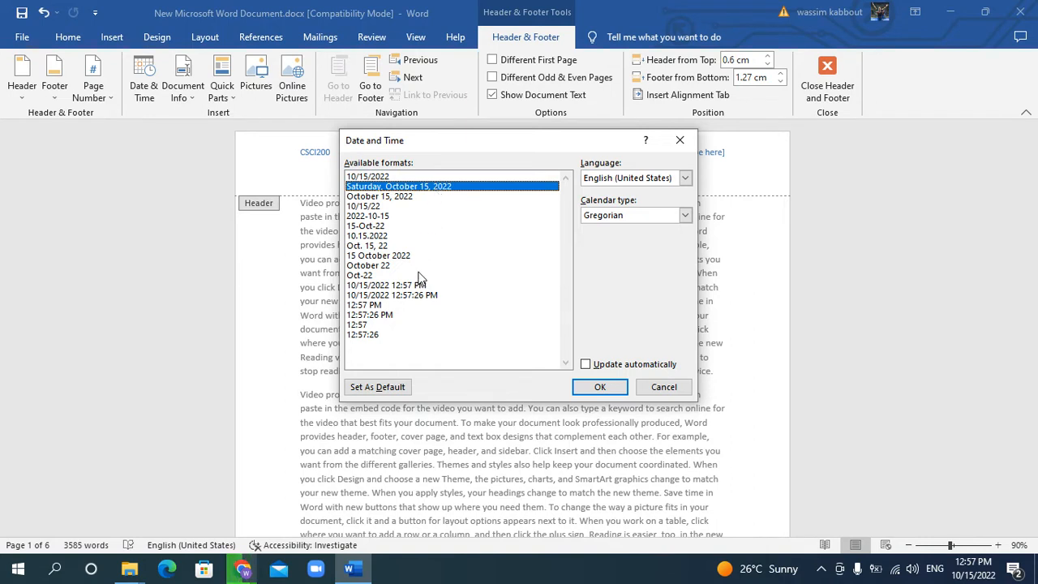
left_click(396, 195)
left_click(402, 186)
left_click(600, 387)
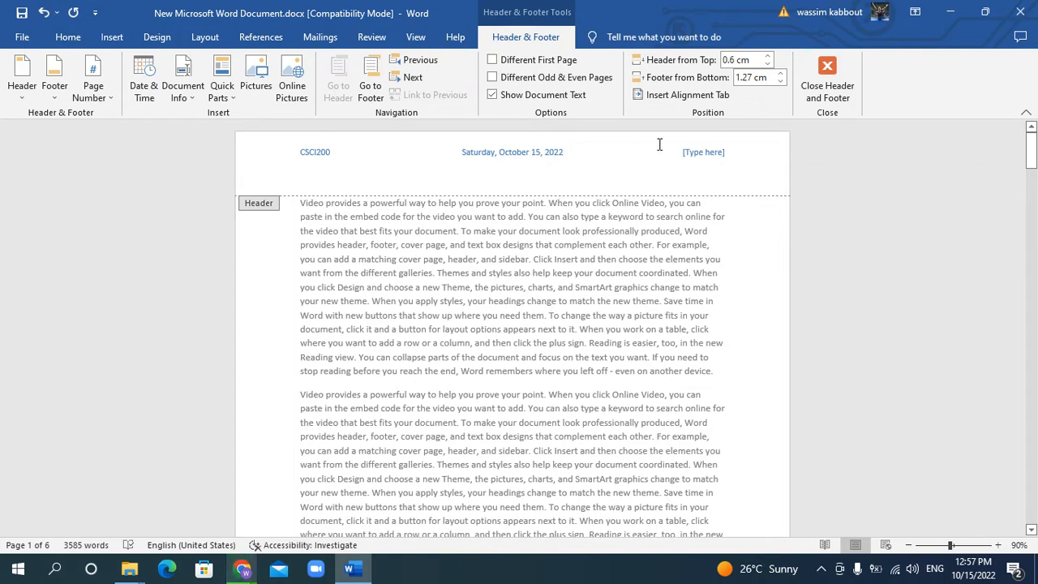
Replace the header's right placeholder with a Plain Number page number at the current position and return to the body text
left_click_drag(735, 150, 682, 152)
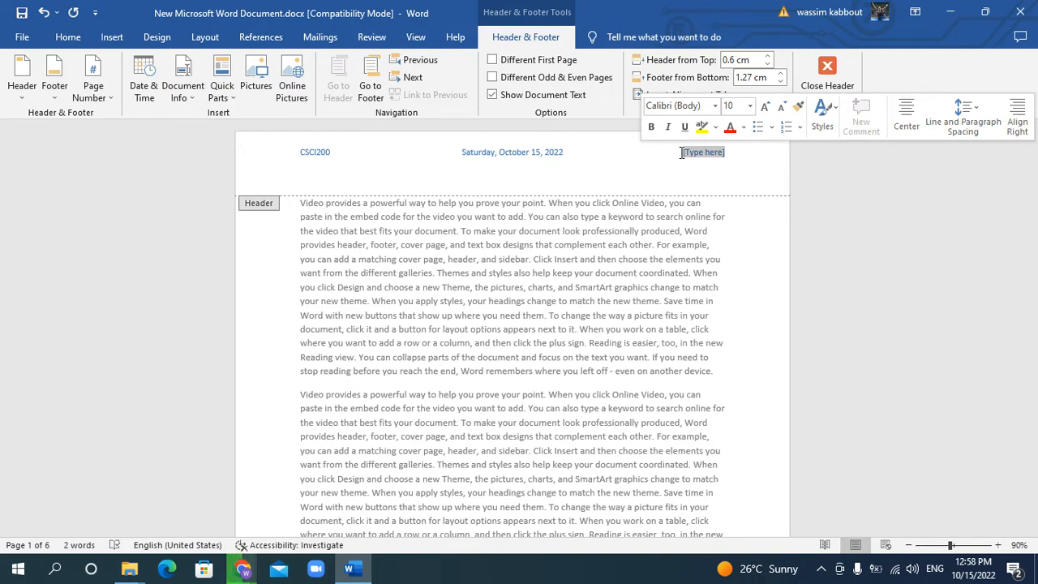
key("BackSpace")
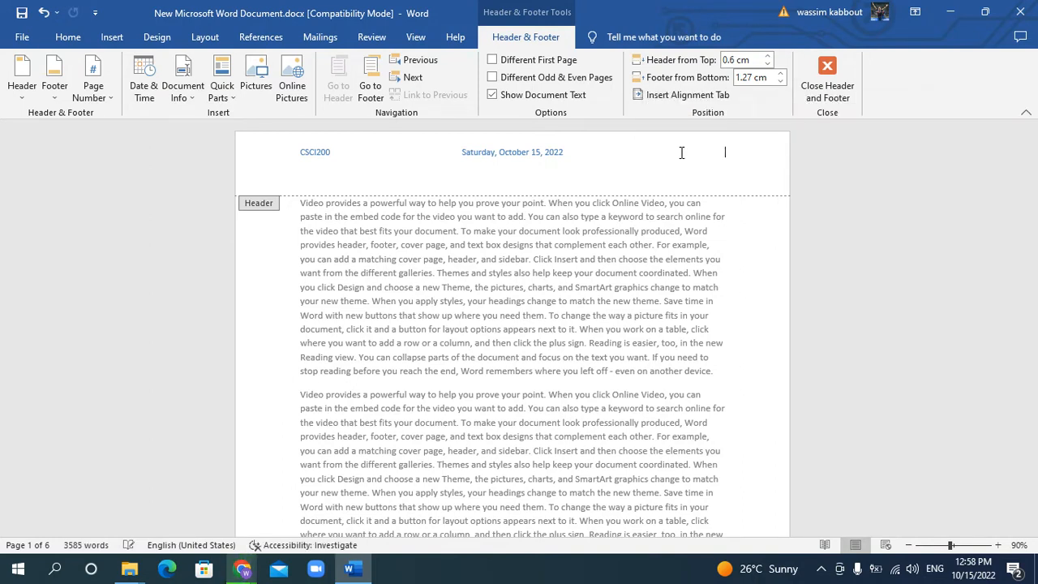
left_click(102, 90)
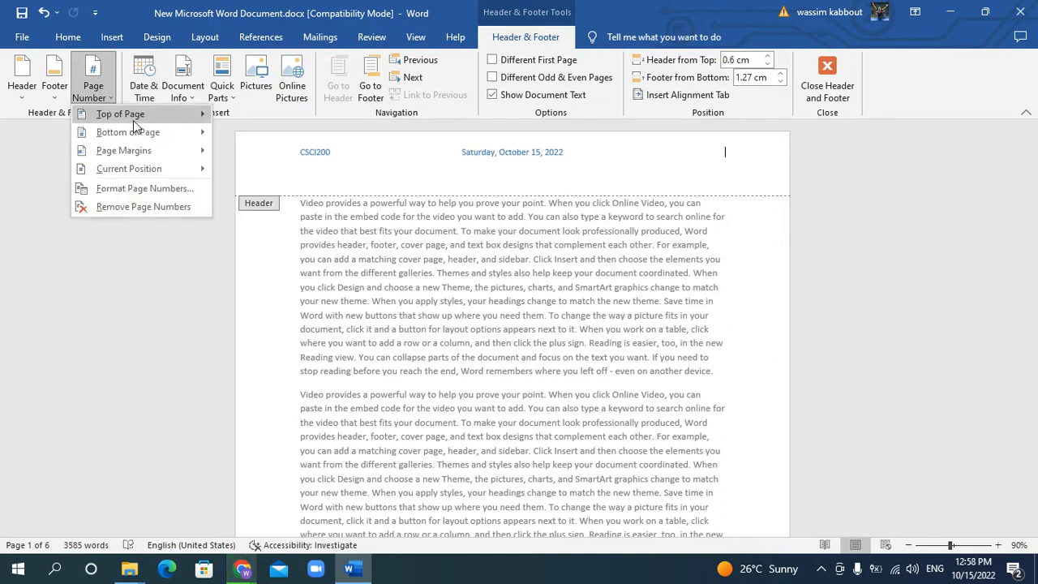
mouse_move(131, 116)
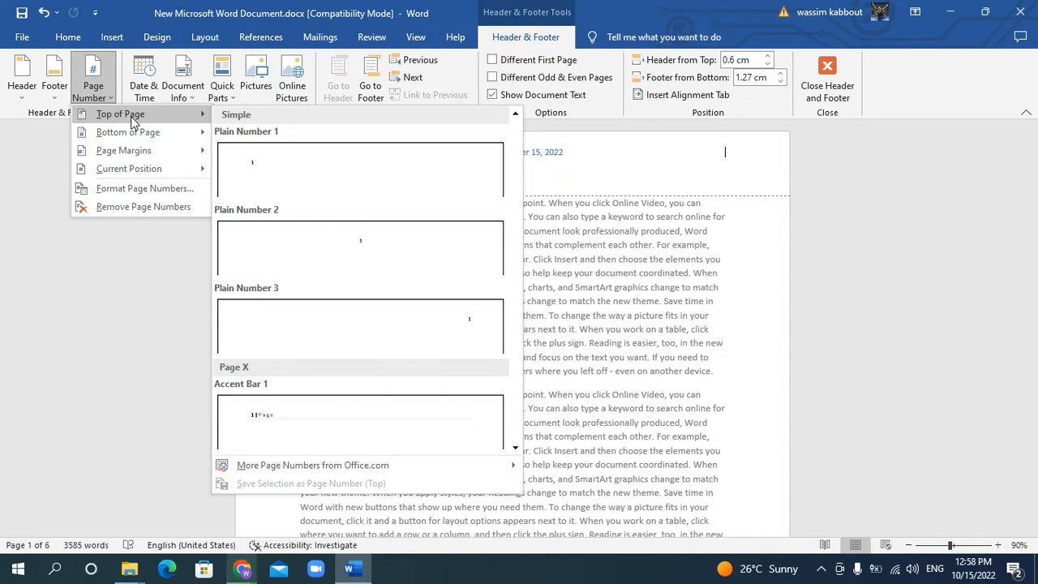
mouse_move(178, 136)
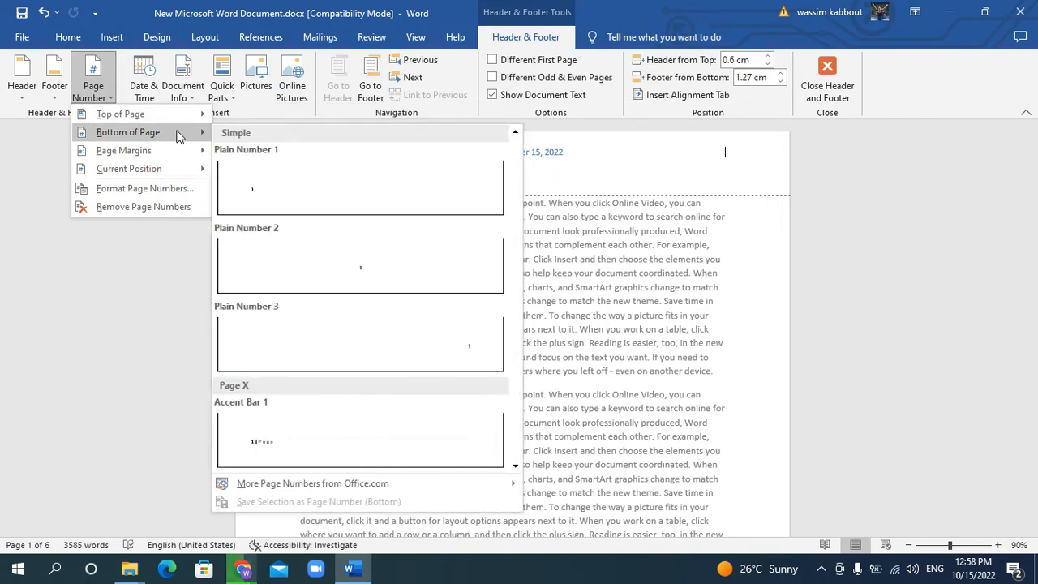
mouse_move(168, 153)
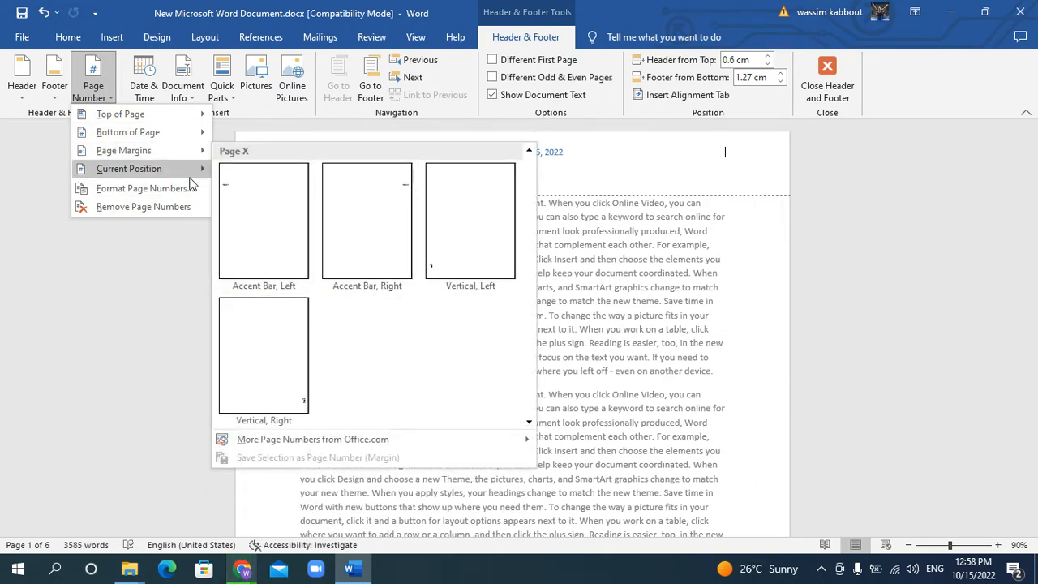
mouse_move(131, 173)
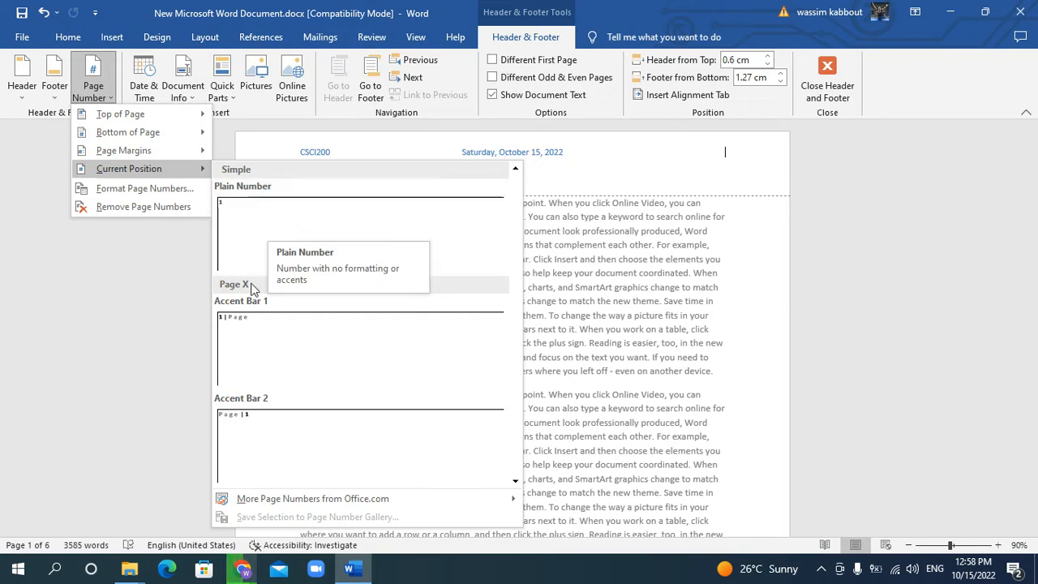
scroll(250, 351, "down", 5)
scroll(250, 351, "up", 5)
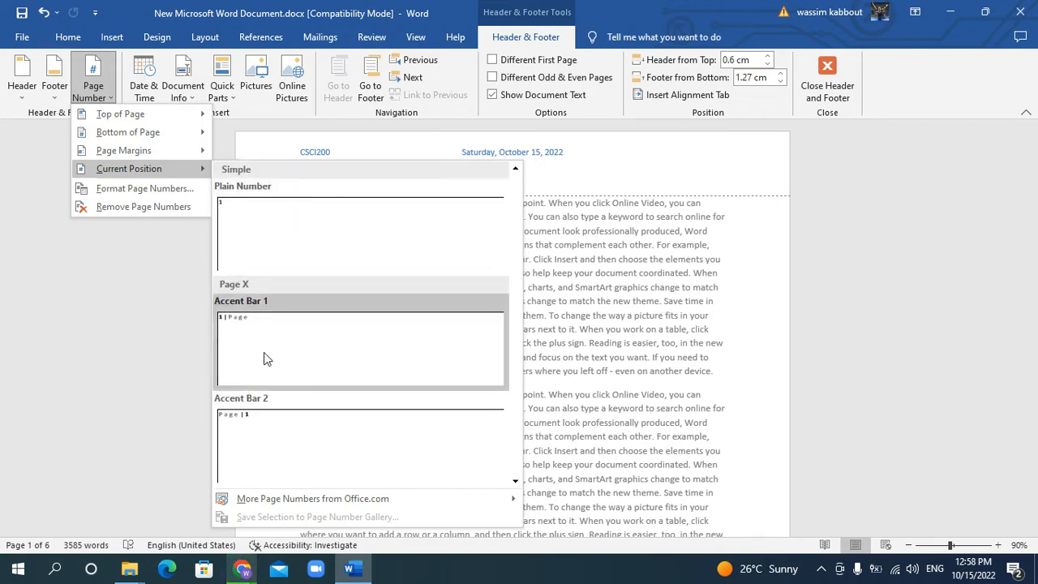
scroll(278, 326, "down", 5)
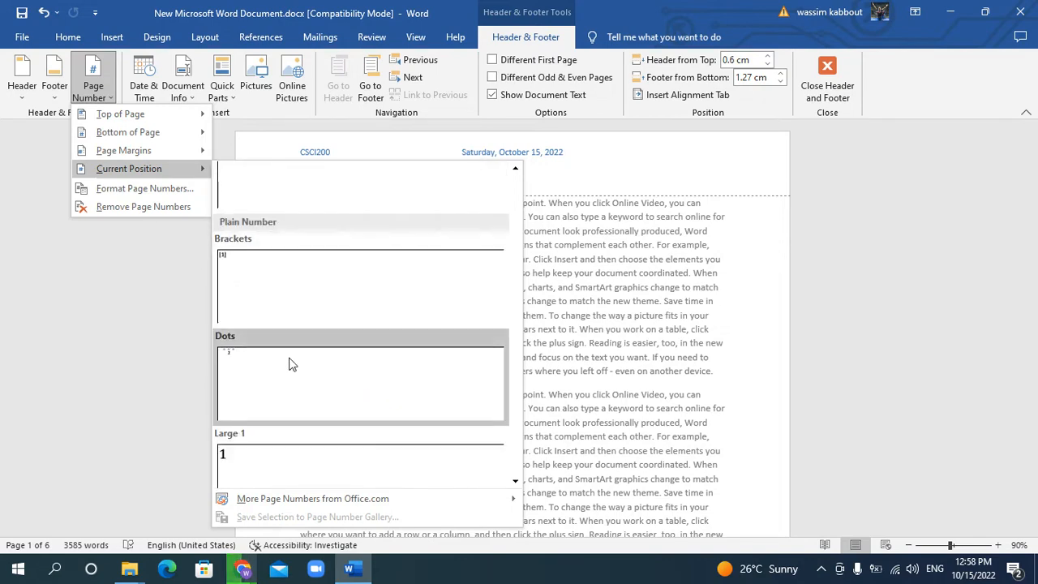
scroll(287, 359, "up", 5)
left_click(274, 245)
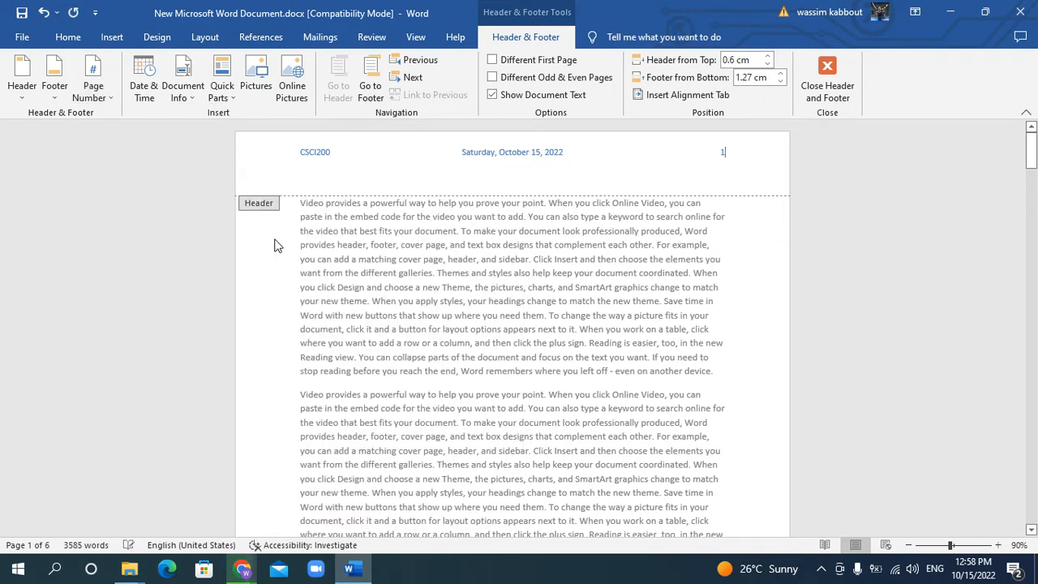
double_click(489, 298)
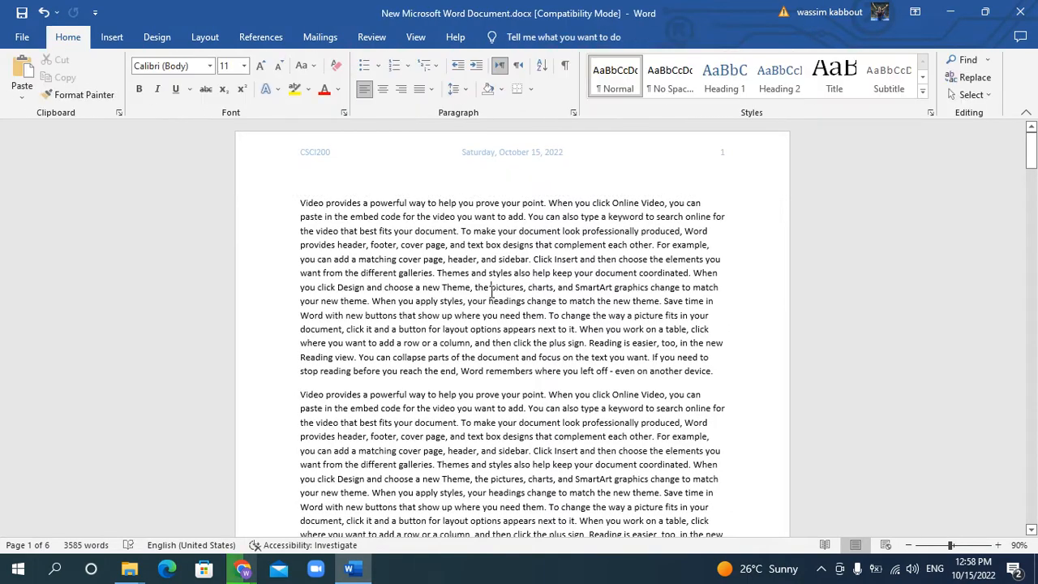
Insert an Accent Bar, Left page number in the page margin and return to the body text
left_click(110, 36)
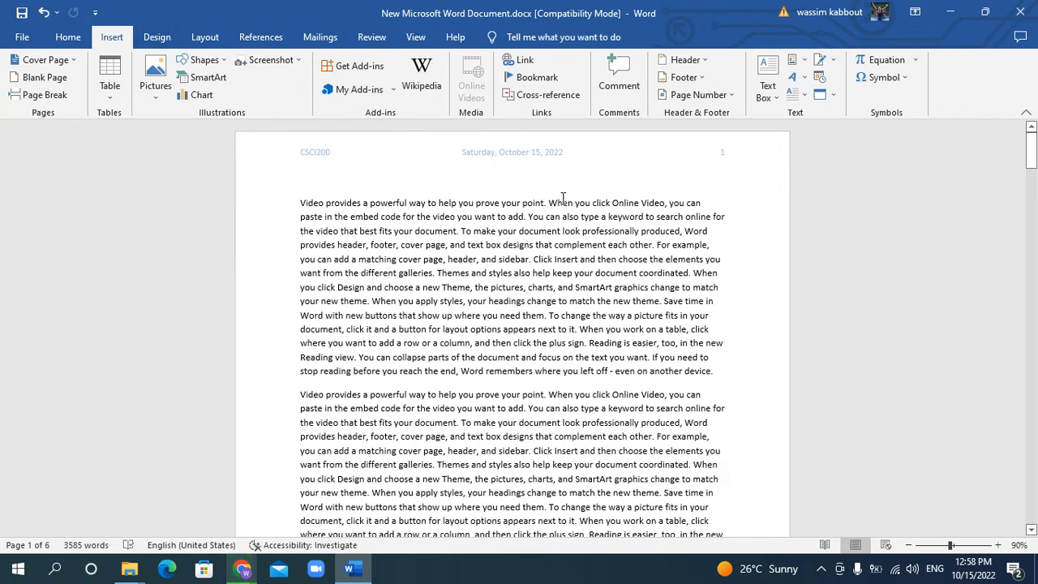
left_click(679, 96)
mouse_move(718, 150)
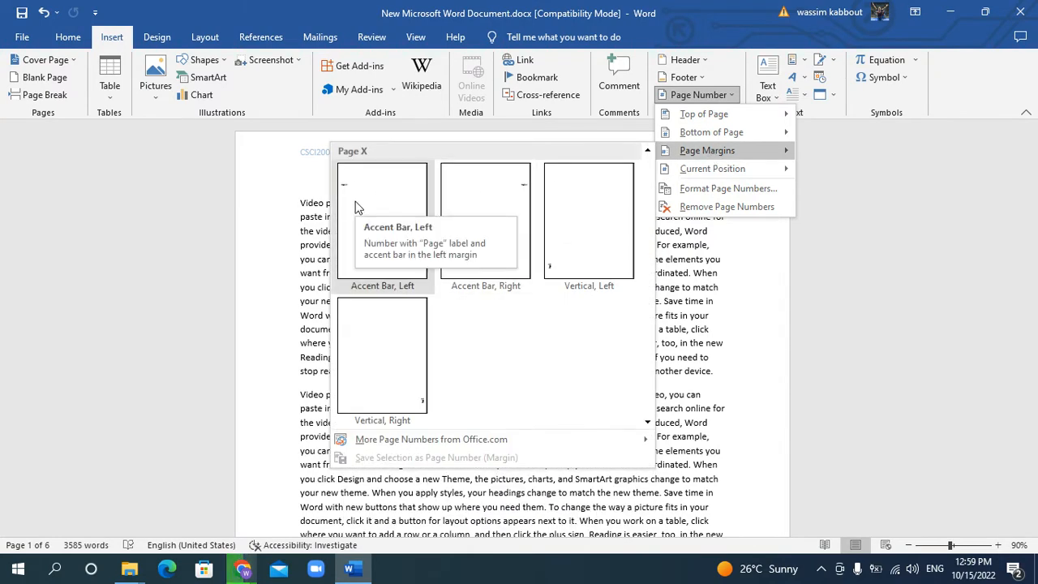
left_click(357, 208)
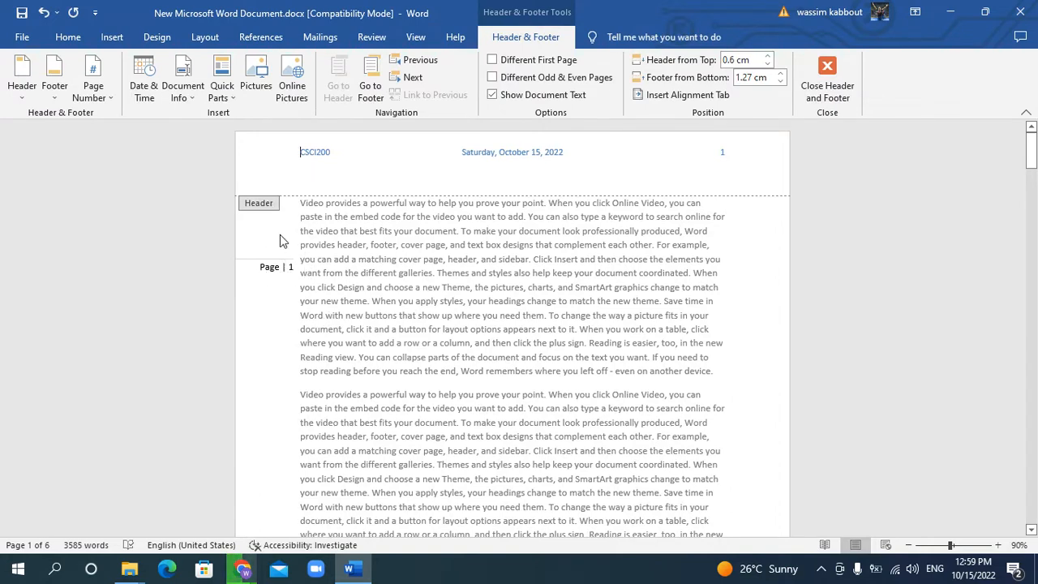
double_click(364, 280)
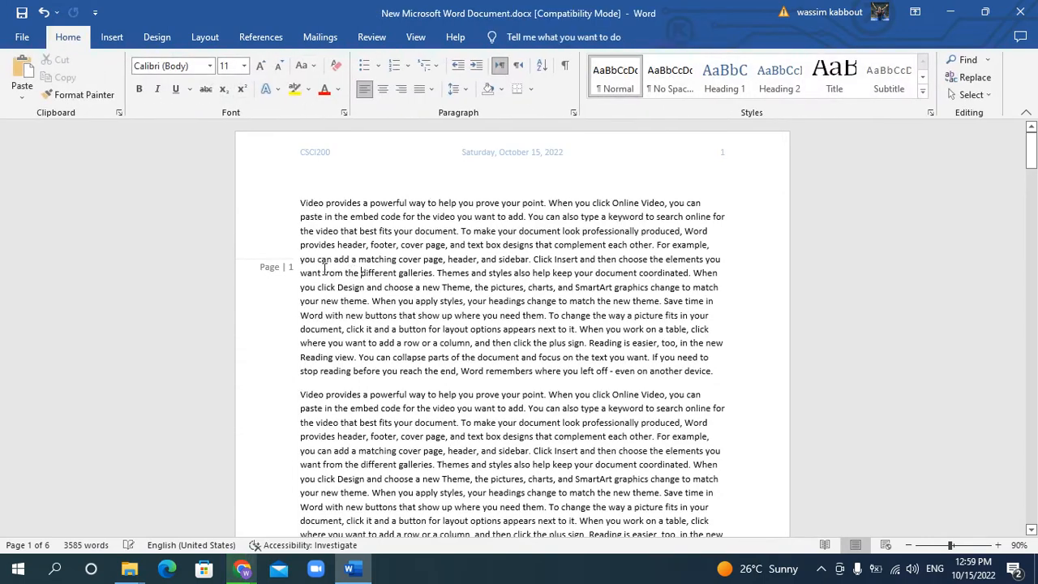
double_click(274, 258)
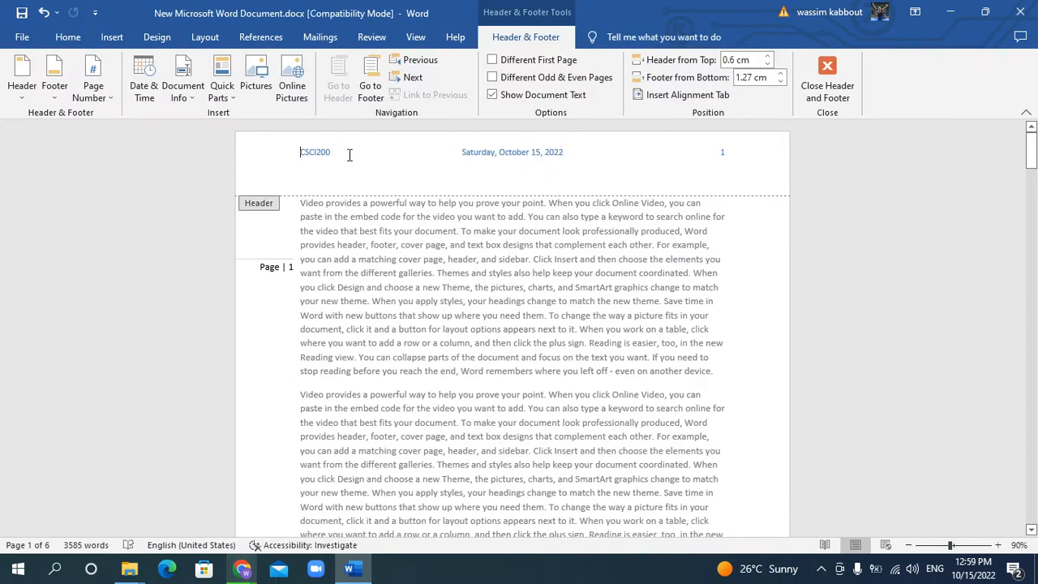
double_click(385, 305)
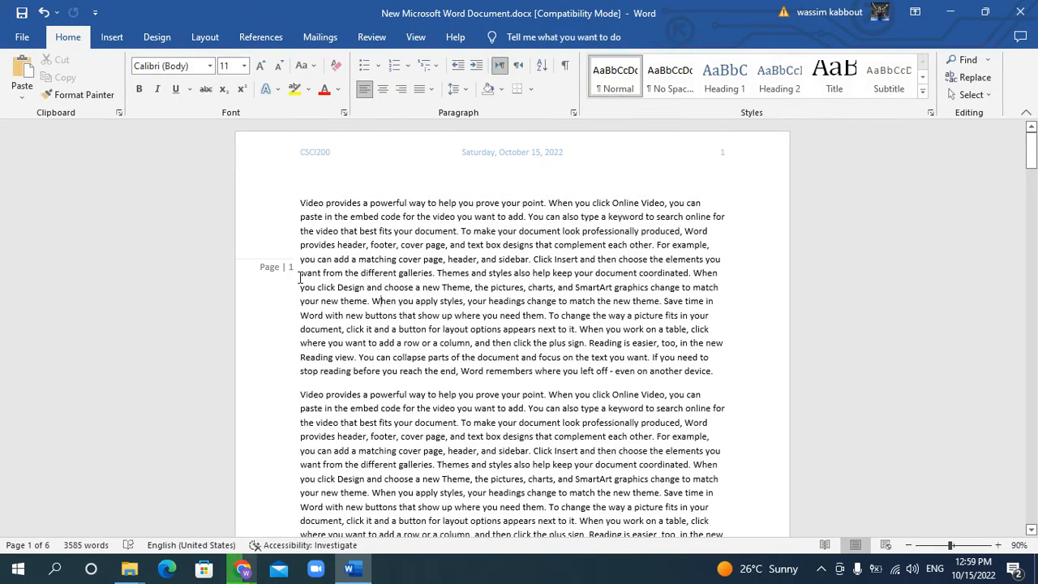
left_click(283, 278)
left_click(408, 302)
left_click(112, 38)
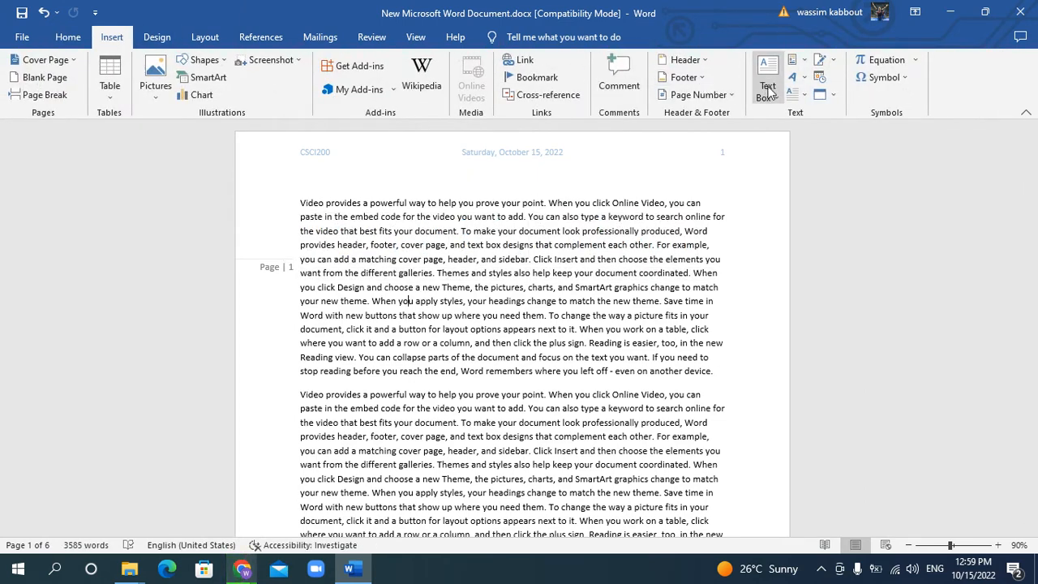
left_click(718, 98)
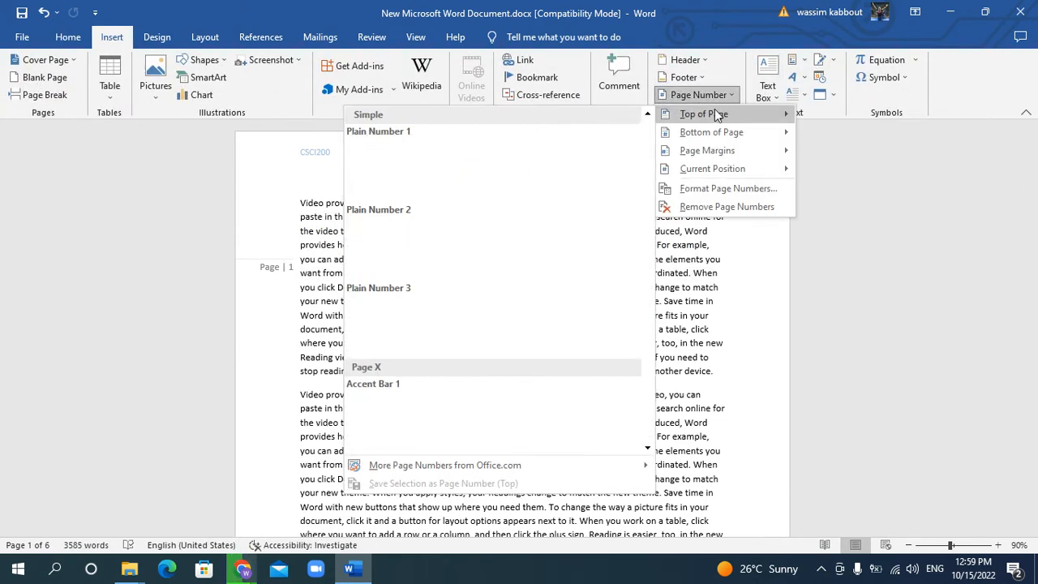
mouse_move(713, 136)
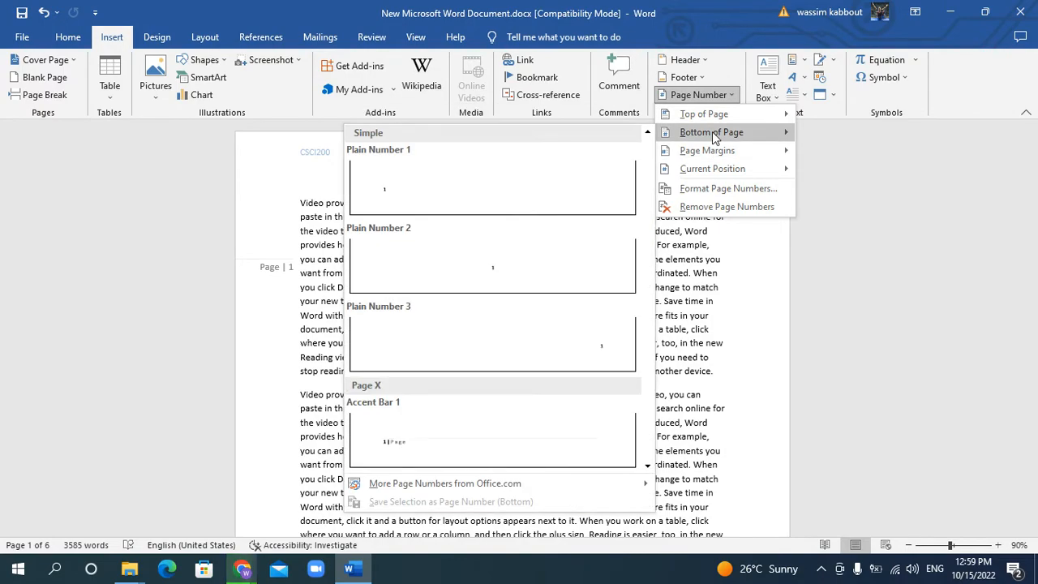
scroll(739, 378, "down", 5)
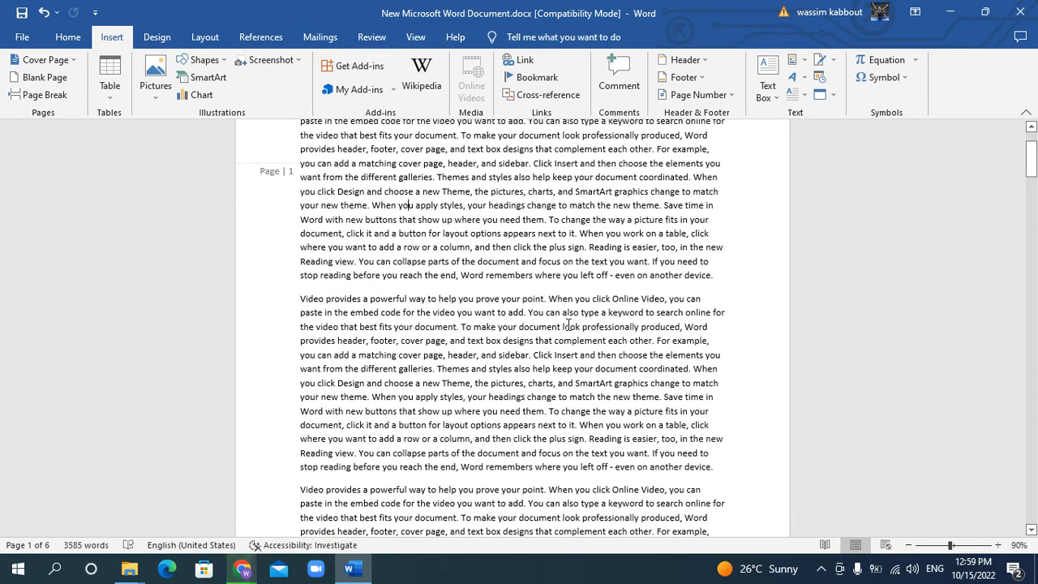
scroll(570, 306, "up", 3)
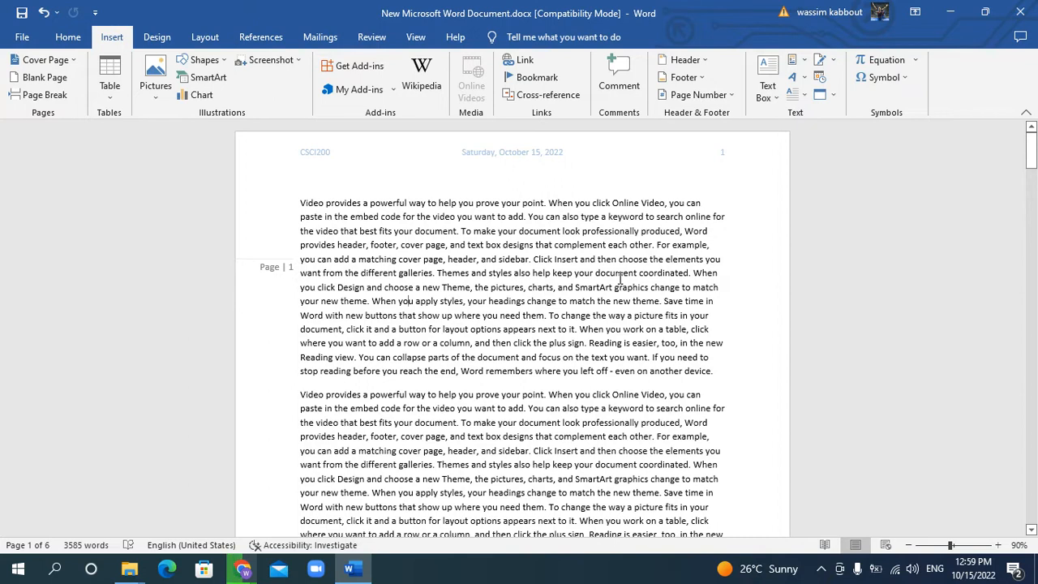
Insert a footer with the Banded design and close header and footer editing
left_click(695, 77)
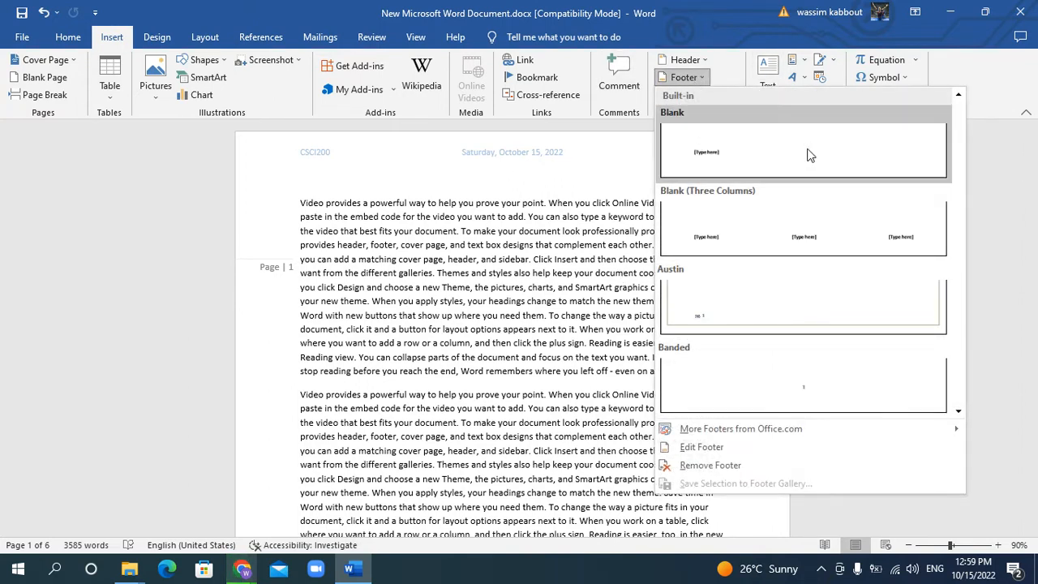
scroll(803, 182, "down", 3)
scroll(802, 325, "up", 3)
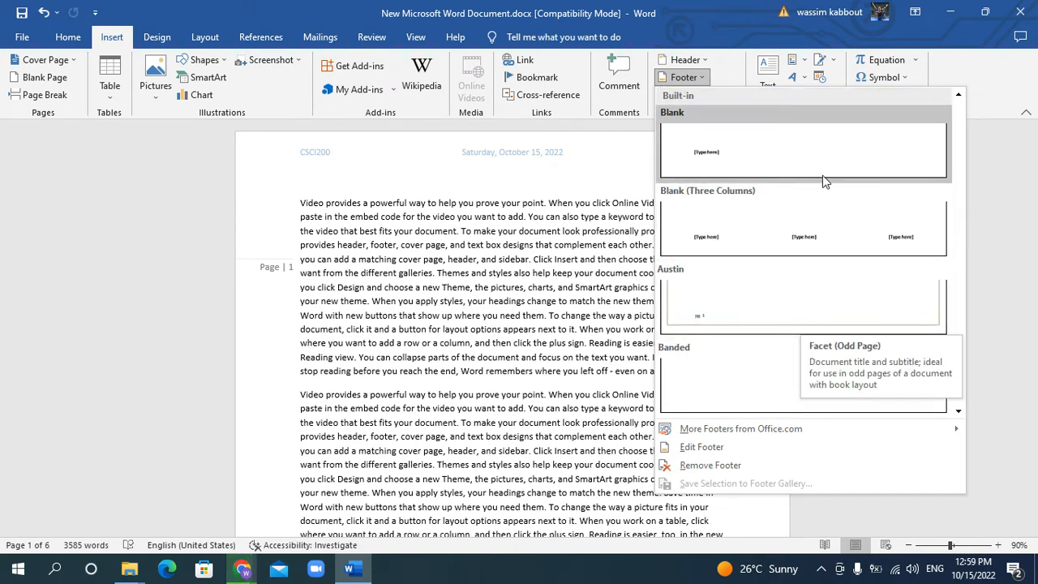
scroll(801, 251, "down", 6)
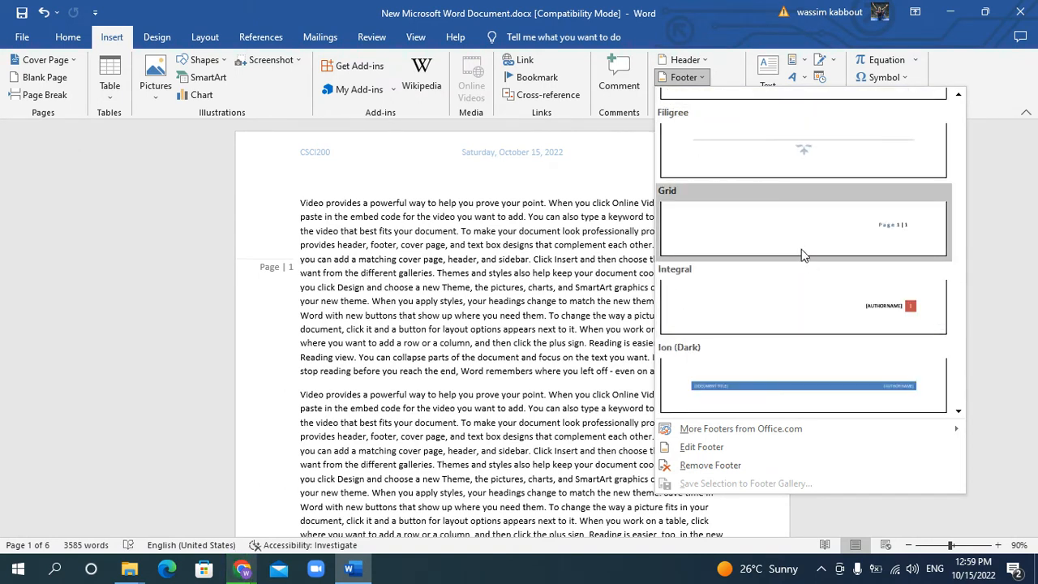
scroll(797, 240, "up", 3)
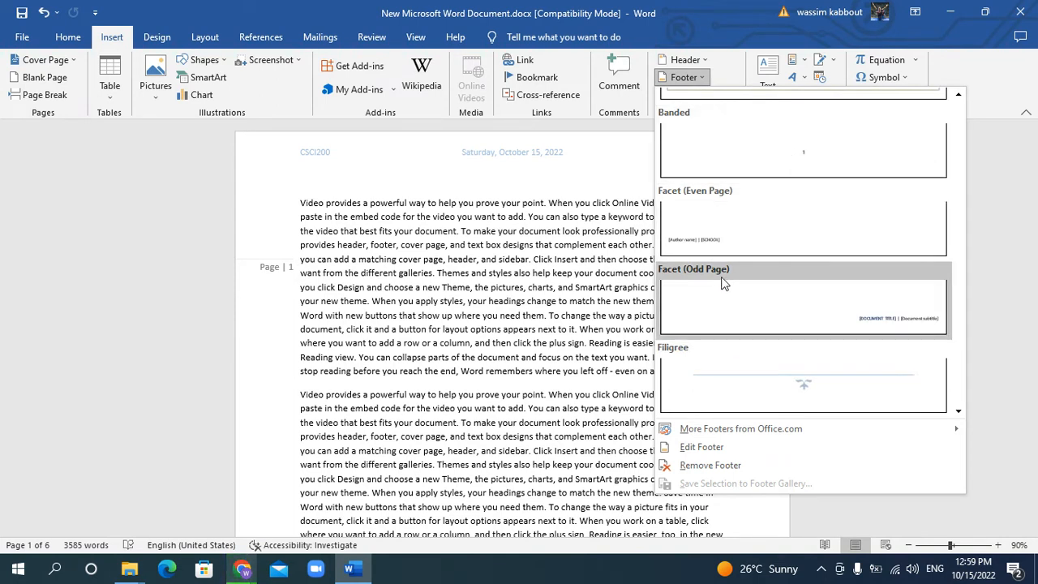
scroll(726, 286, "down", 6)
scroll(729, 287, "down", 7)
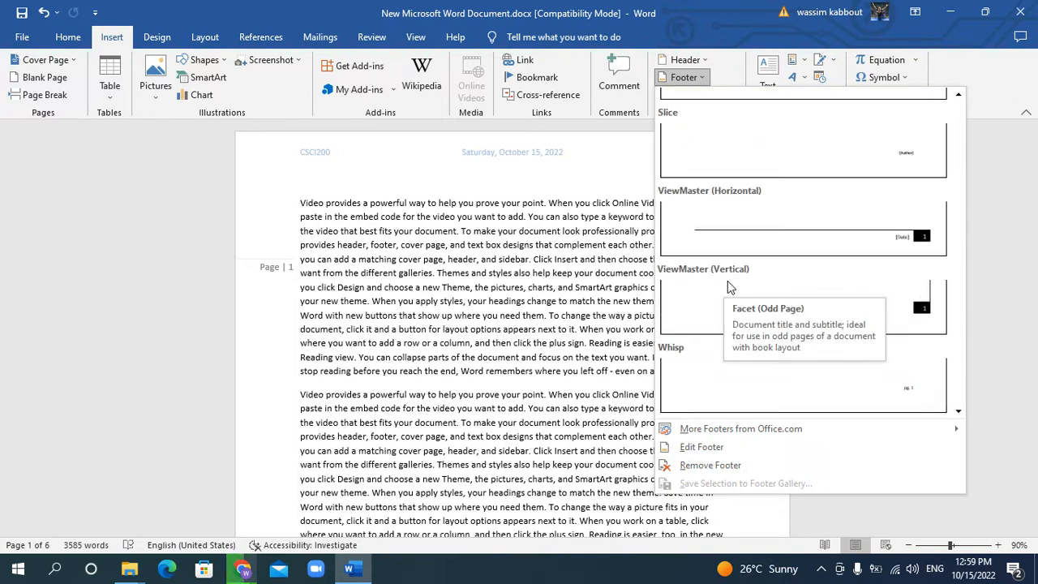
scroll(870, 325, "up", 3)
scroll(870, 320, "up", 11)
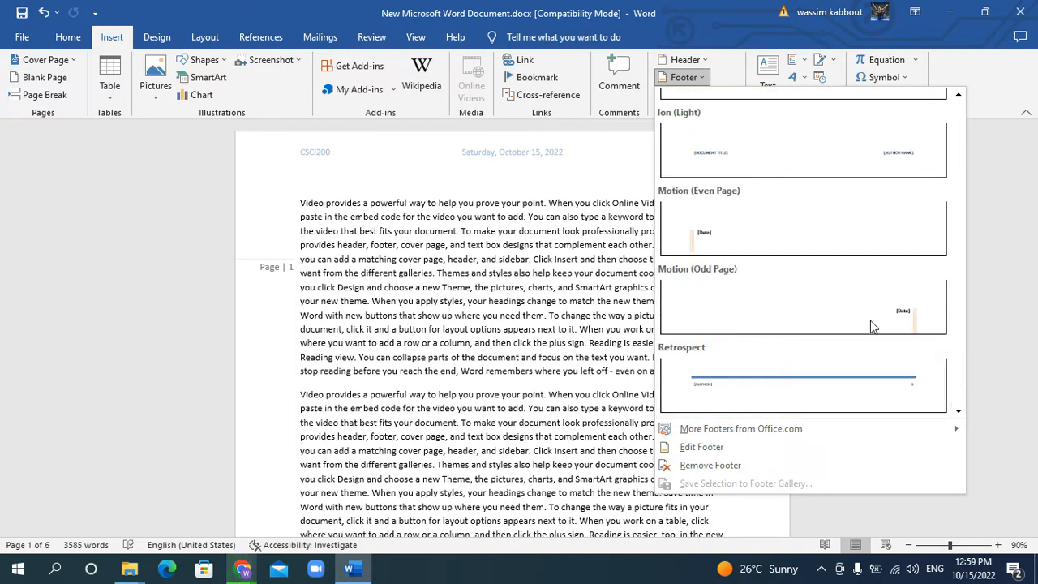
scroll(849, 312, "up", 1)
scroll(850, 310, "down", 3)
left_click(794, 158)
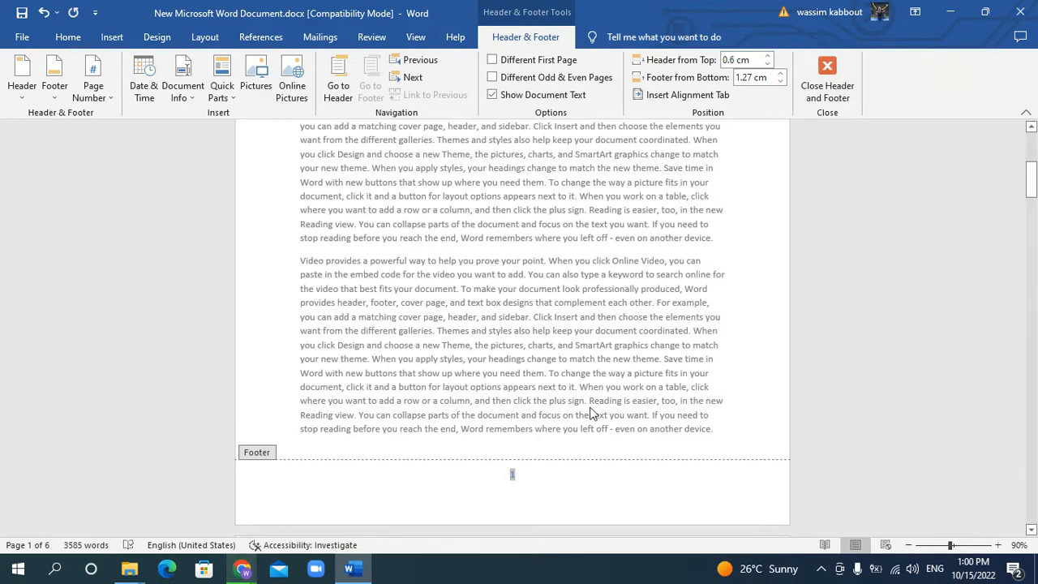
left_click(826, 87)
Check the header, margin page number and footer on the first three pages
scroll(529, 342, "up", 4)
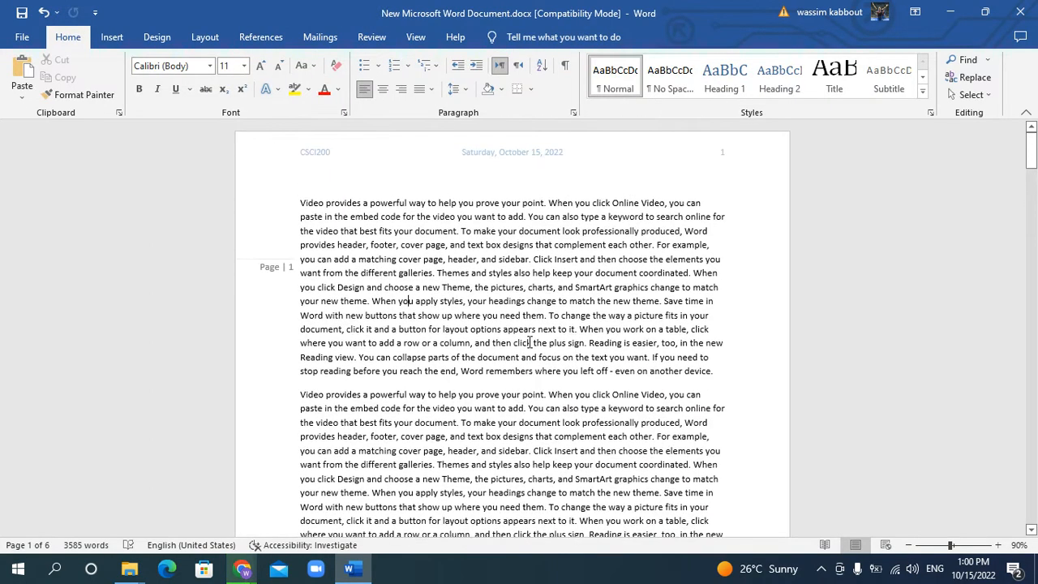
scroll(532, 342, "down", 10)
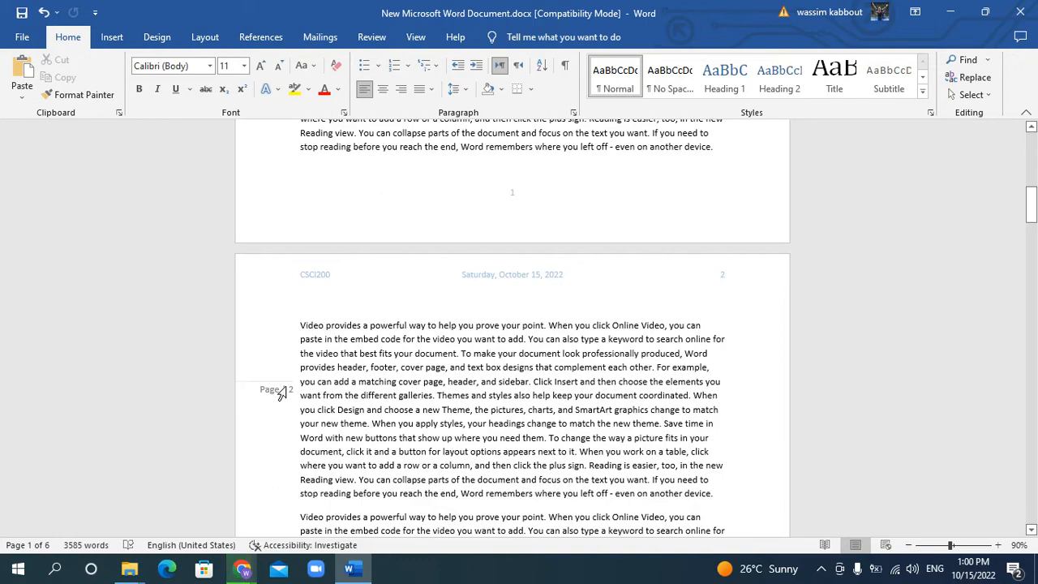
scroll(390, 415, "down", 5)
scroll(391, 416, "down", 8)
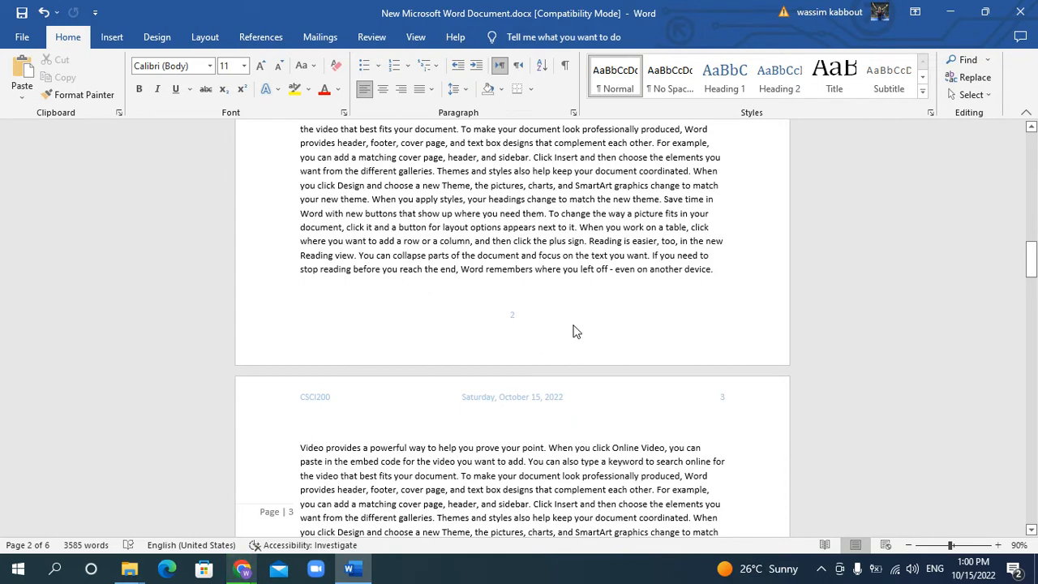
Replace the footer with the built-in Grid design and close header and footer editing
left_click(444, 328)
double_click(442, 324)
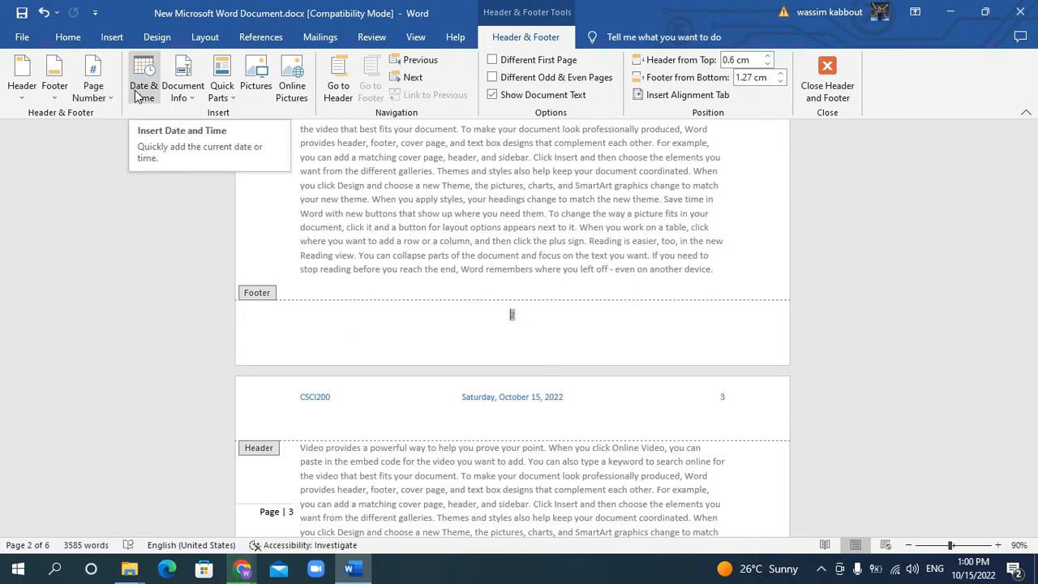
left_click(54, 88)
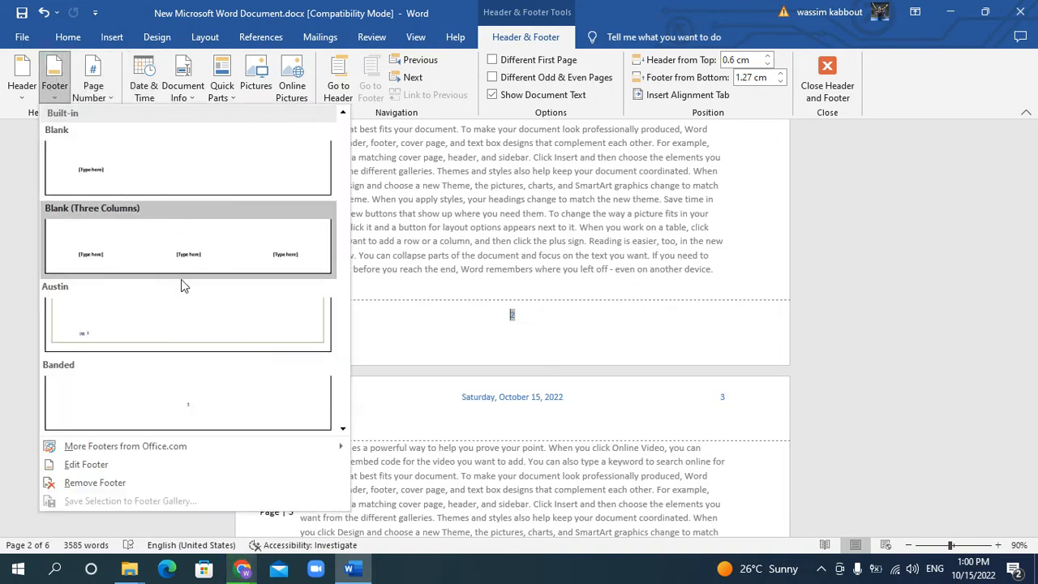
scroll(188, 311, "down", 3)
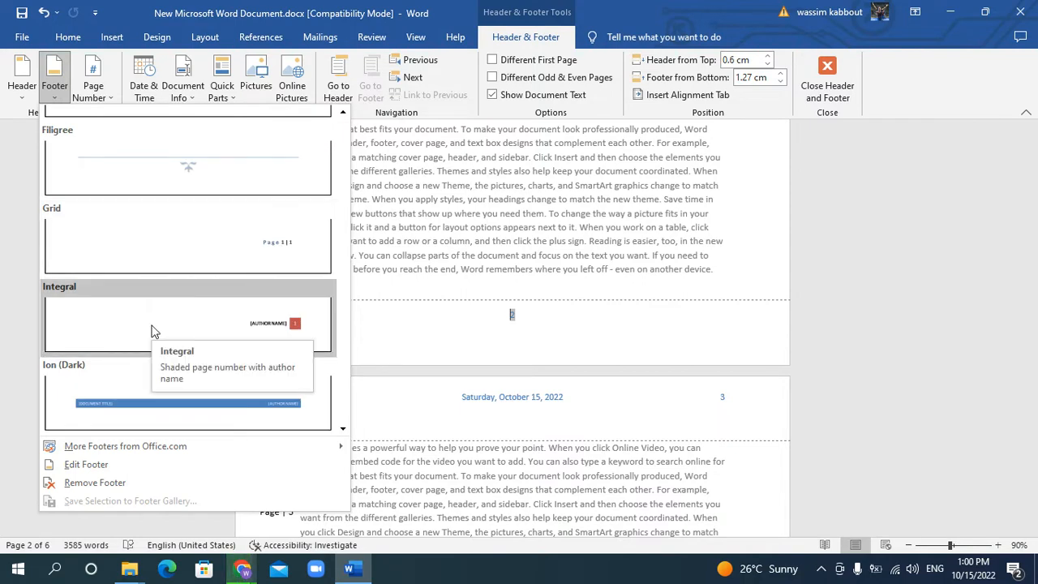
left_click(173, 255)
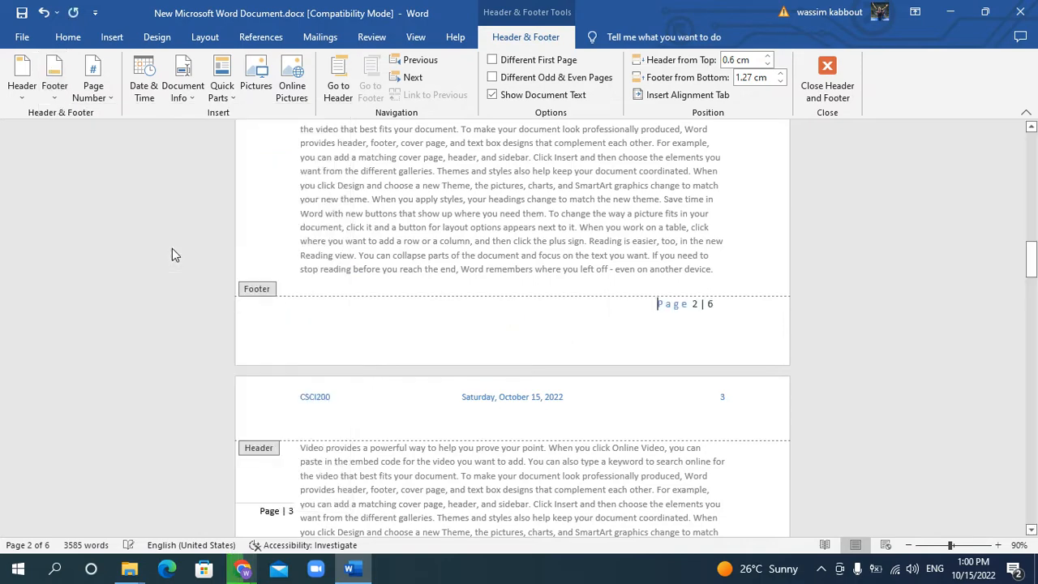
scroll(759, 351, "up", 5)
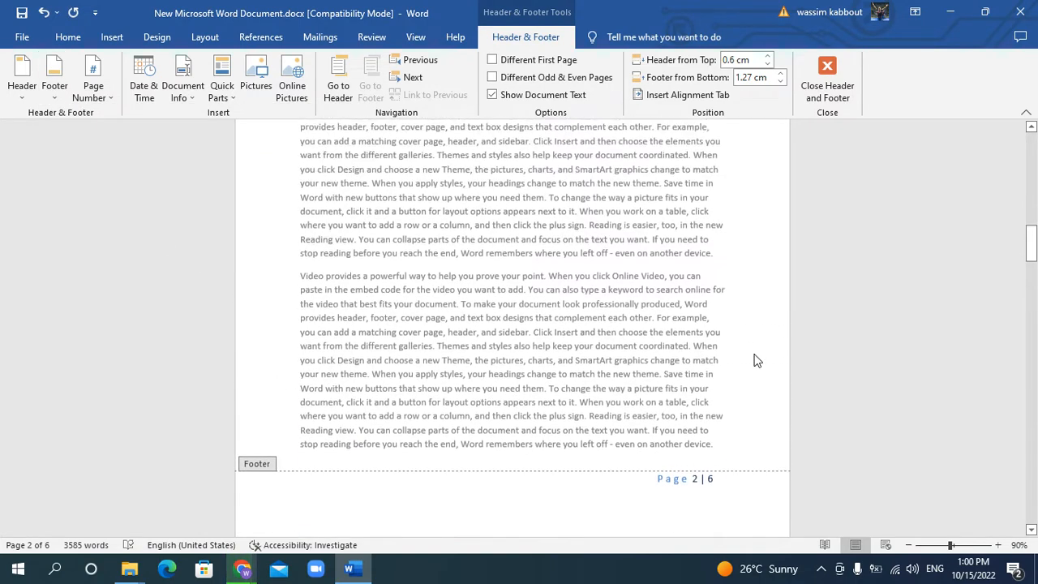
scroll(753, 360, "up", 3)
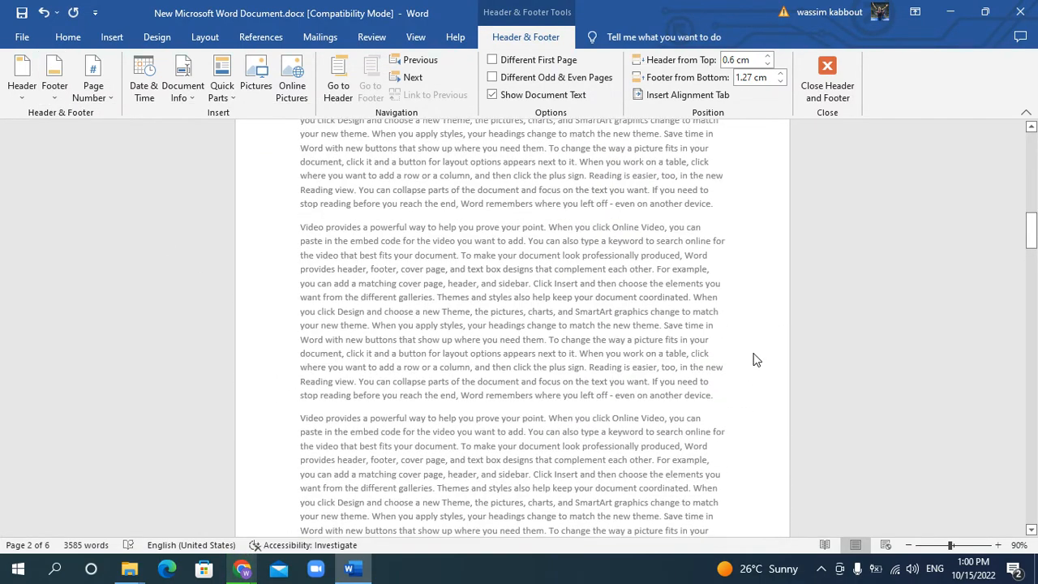
scroll(752, 360, "down", 4)
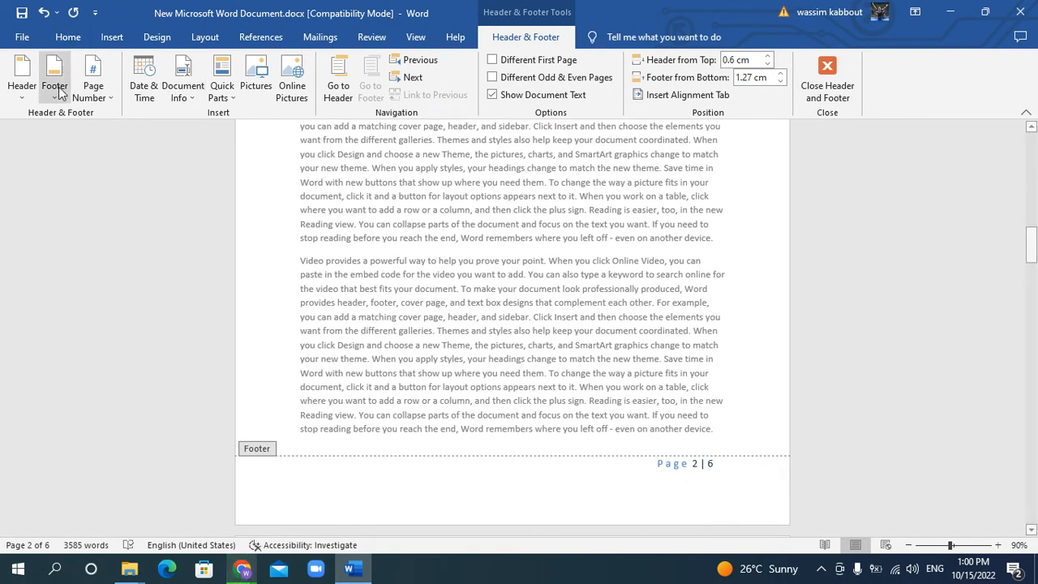
scroll(492, 292, "up", 4)
scroll(492, 292, "up", 10)
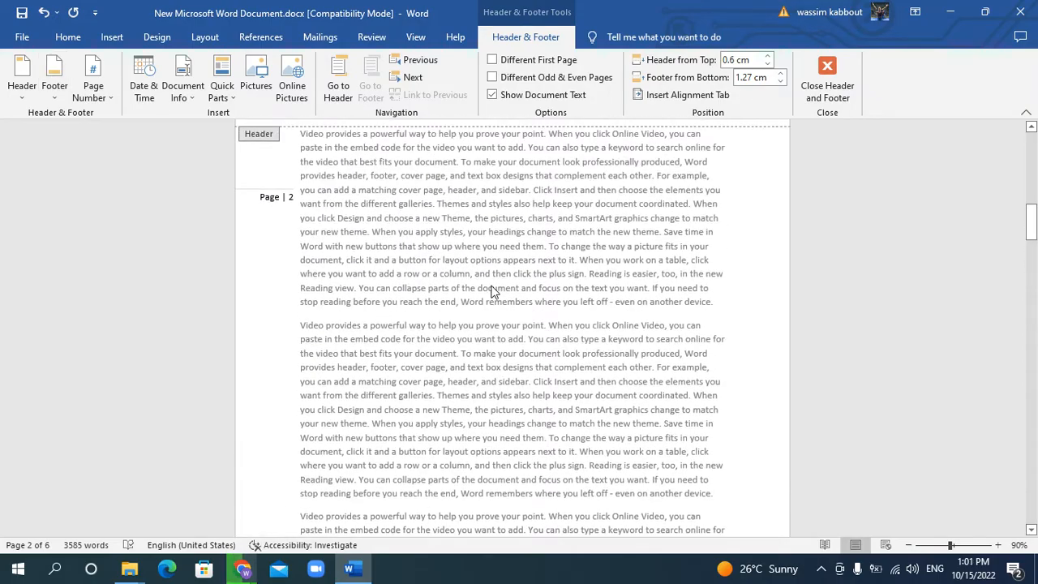
left_click(829, 91)
Set the header's distance from the top of the page to 1.6 cm and return to the body text
scroll(566, 269, "down", 5)
scroll(566, 268, "up", 15)
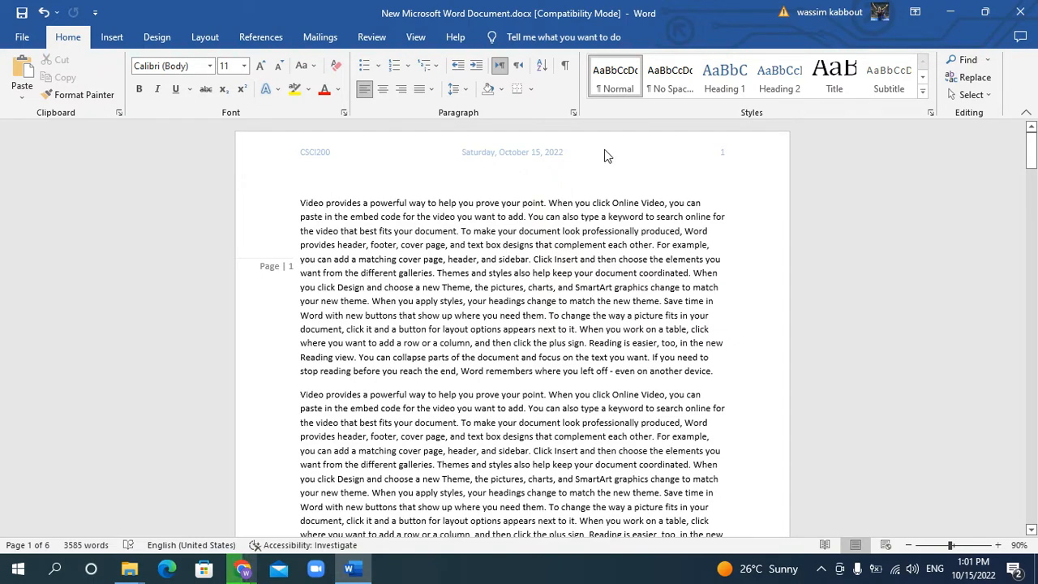
double_click(584, 154)
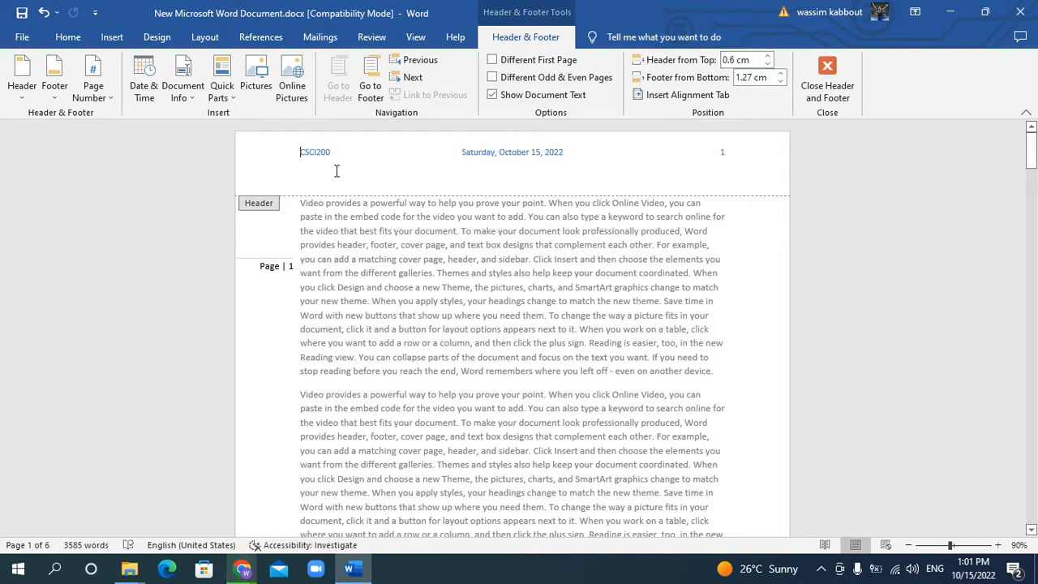
left_click(767, 56)
left_click(767, 56)
left_click(767, 56)
left_click(766, 56)
left_click(767, 56)
left_click(767, 56)
left_click(767, 56)
left_click(767, 57)
left_click(767, 57)
left_click(767, 56)
left_click(767, 57)
left_click(767, 57)
left_click(767, 56)
left_click(767, 57)
left_click(767, 57)
left_click(767, 56)
left_click(767, 57)
left_click(767, 57)
left_click(767, 65)
left_click(767, 65)
left_click(767, 65)
left_click(767, 65)
left_click(767, 64)
left_click(767, 65)
left_click(767, 65)
left_click(767, 65)
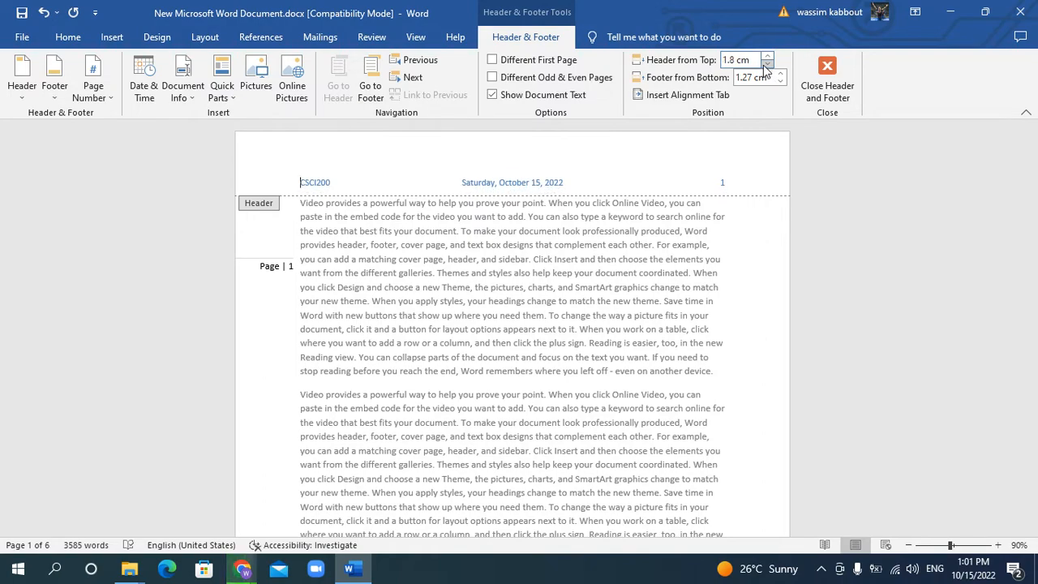
left_click(767, 65)
left_click(767, 65)
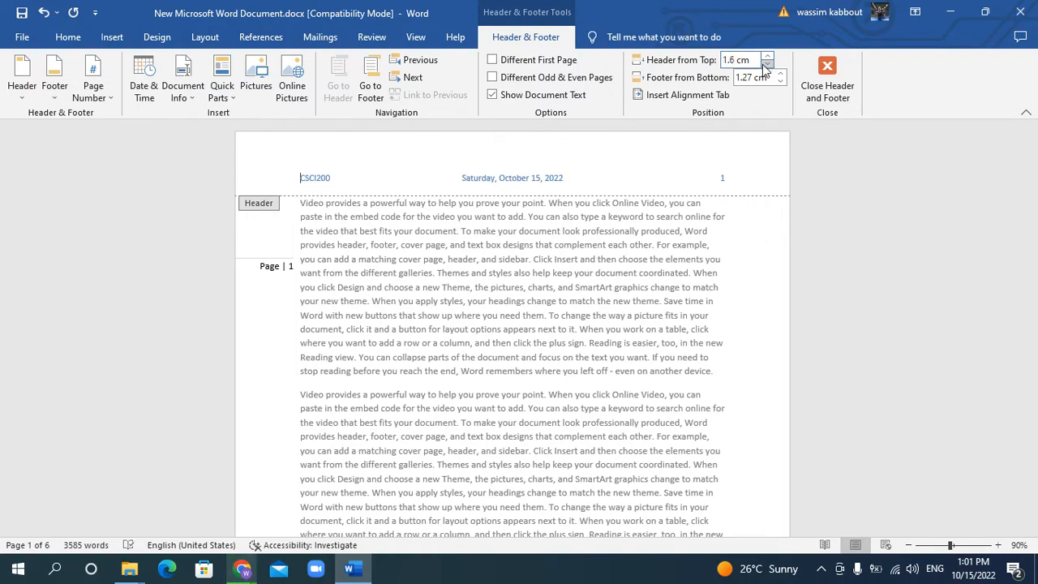
double_click(655, 279)
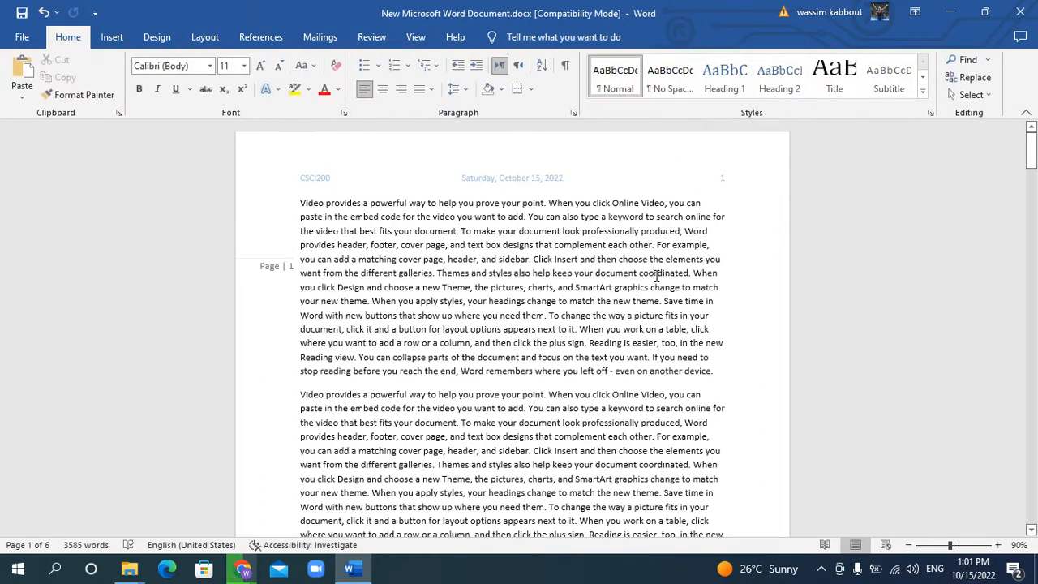
Set the footer's distance from the bottom of the page to 1.5 cm and return to the body text
scroll(655, 275, "down", 3)
double_click(559, 419)
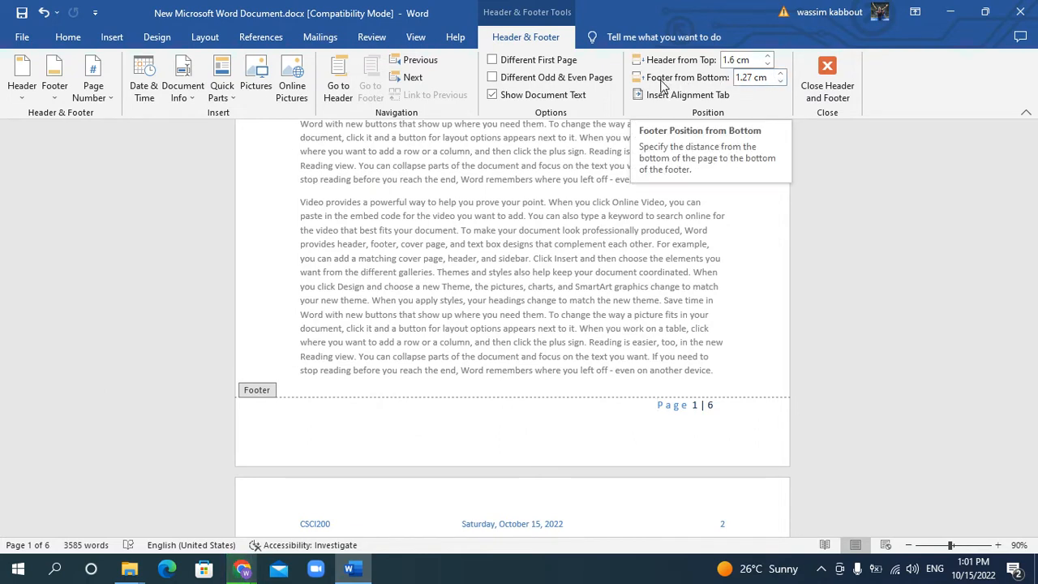
left_click(780, 82)
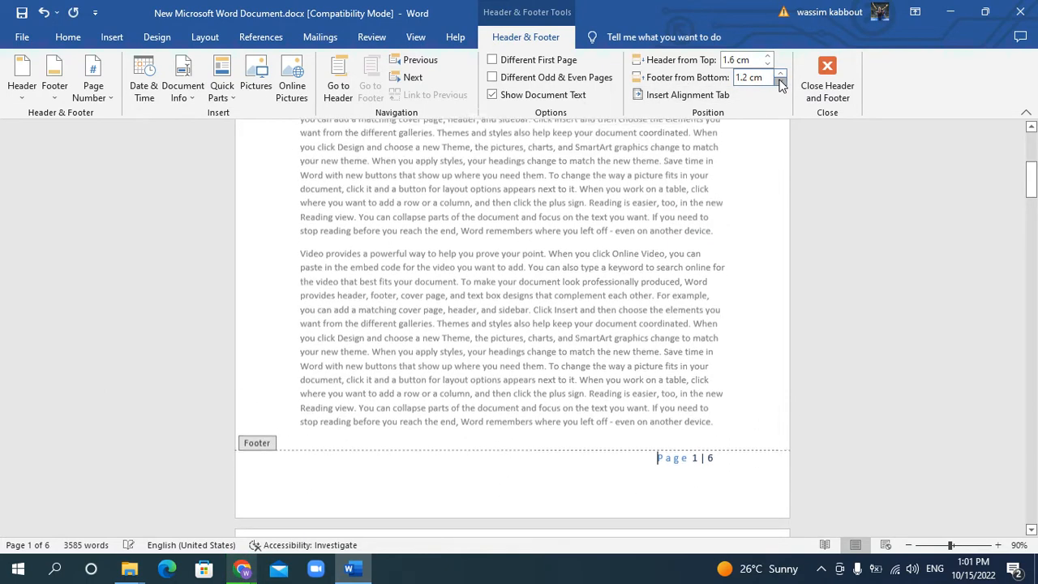
left_click(780, 82)
left_click(780, 73)
left_click(780, 73)
left_click(780, 73)
left_click(780, 73)
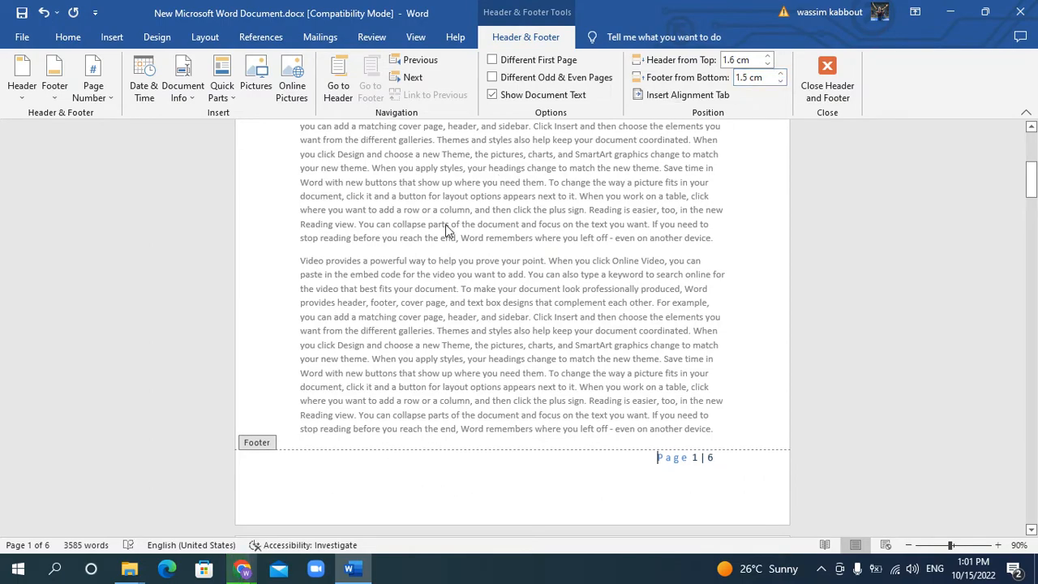
double_click(445, 230)
scroll(444, 229, "up", 8)
double_click(483, 156)
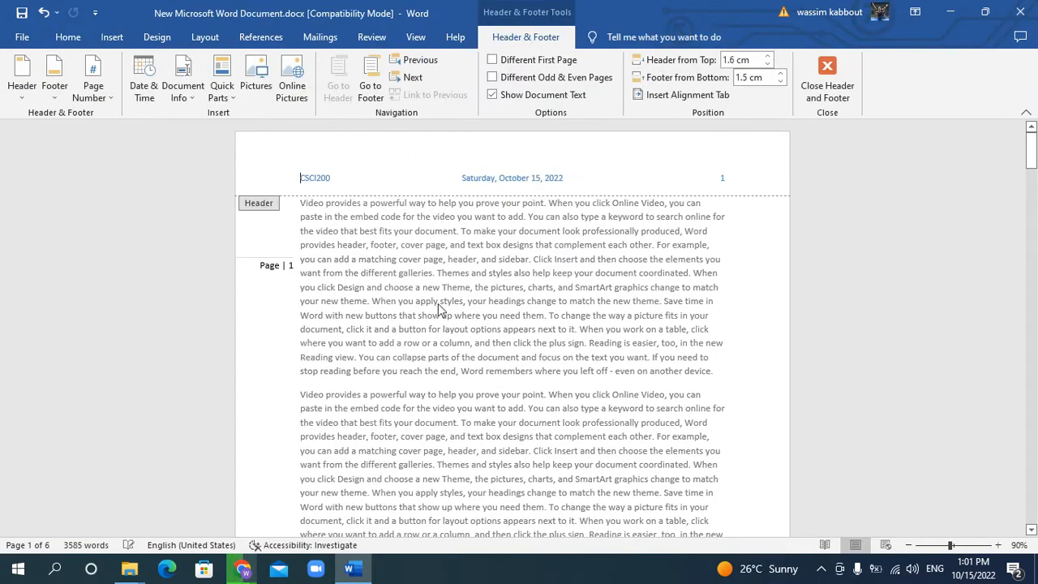
double_click(484, 279)
scroll(483, 279, "down", 15)
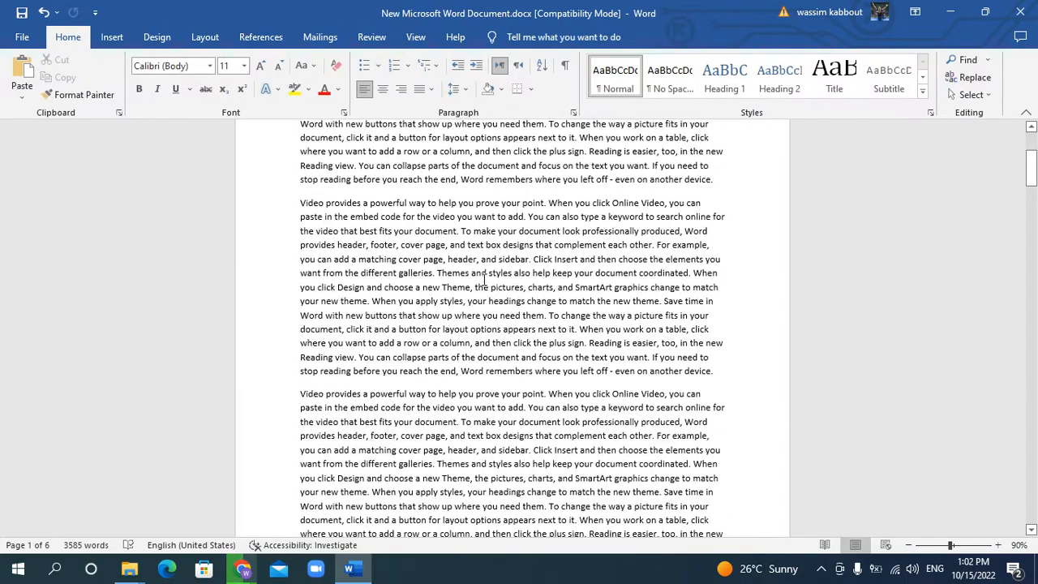
scroll(472, 320, "up", 15)
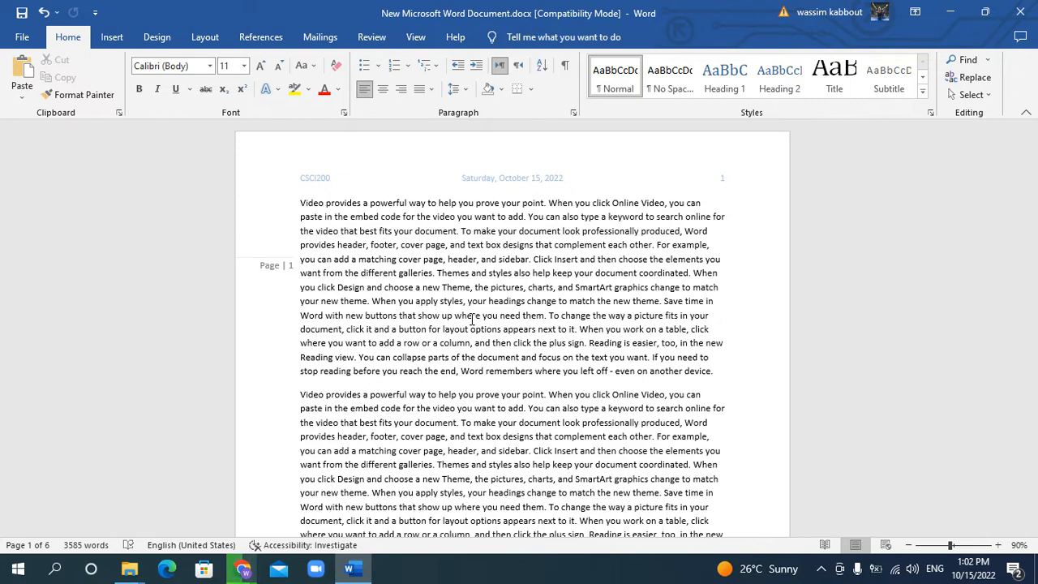
Give the first page a different header and footer, and insert the Banded header design on it
double_click(500, 154)
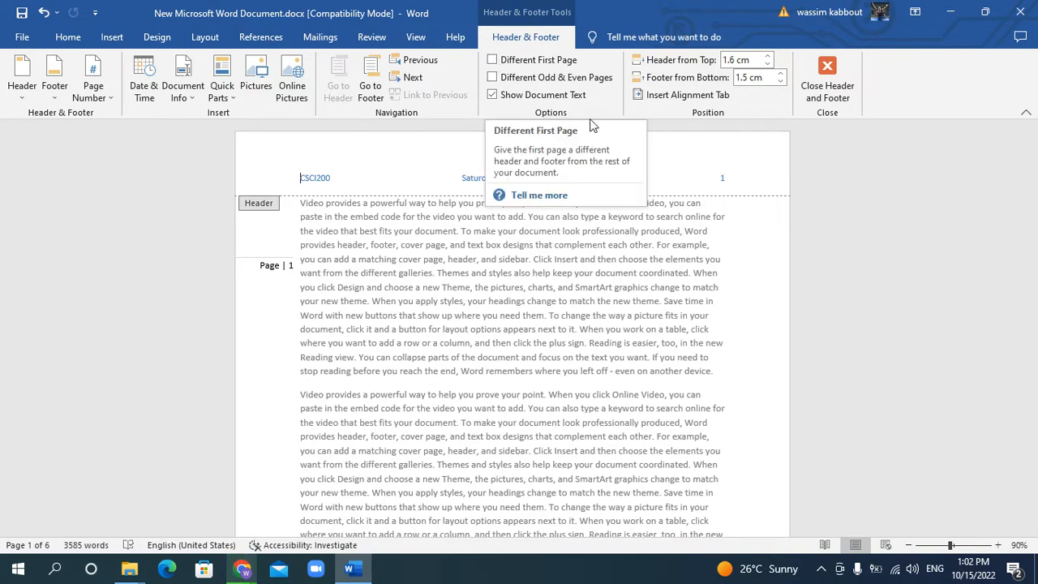
left_click(494, 64)
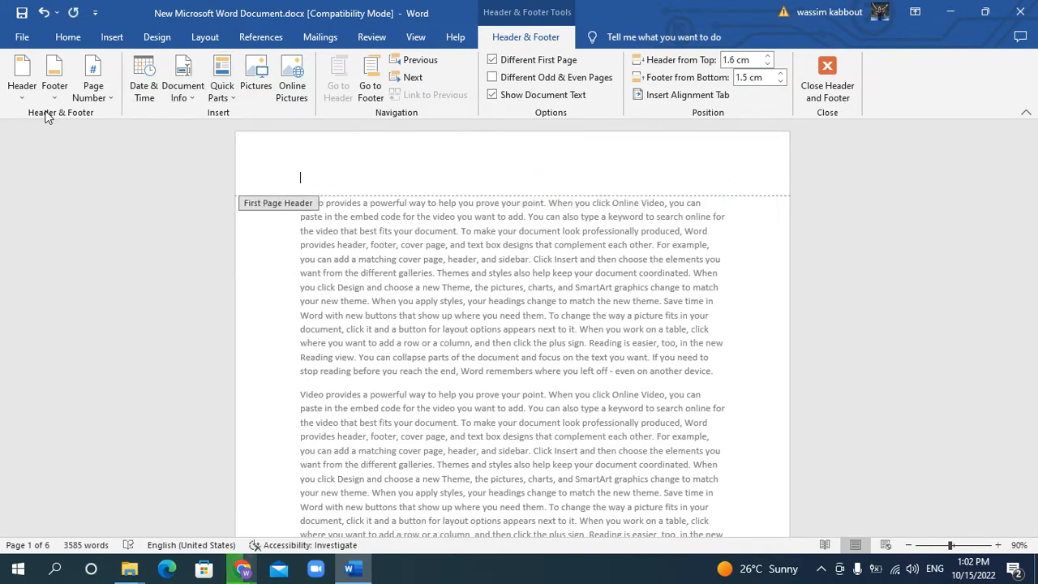
left_click(22, 81)
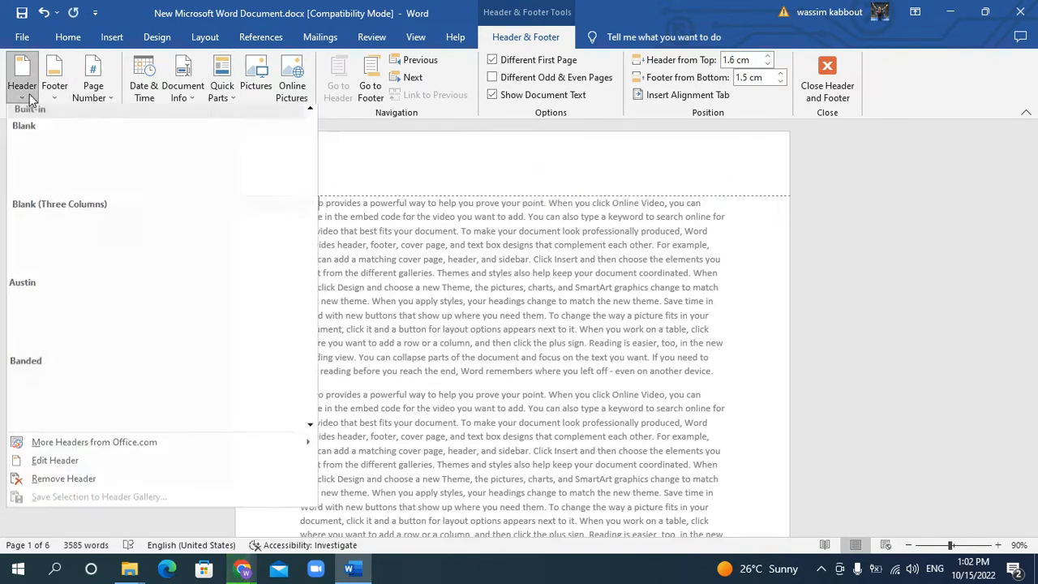
scroll(173, 332, "down", 3)
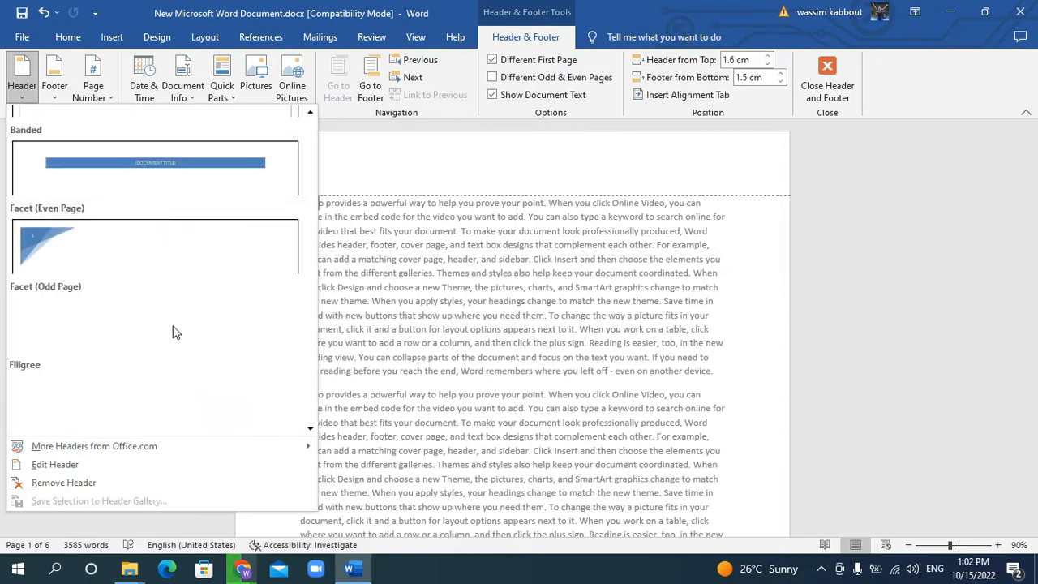
left_click(179, 185)
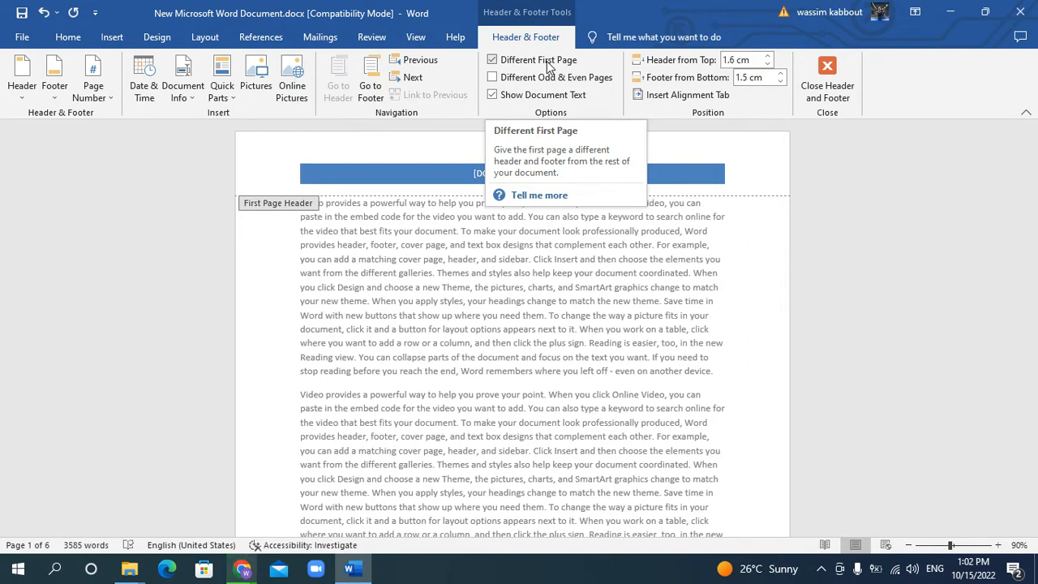
Enter CSCI200 as the document title in the first page's banded header and close header and footer editing
left_click(509, 173)
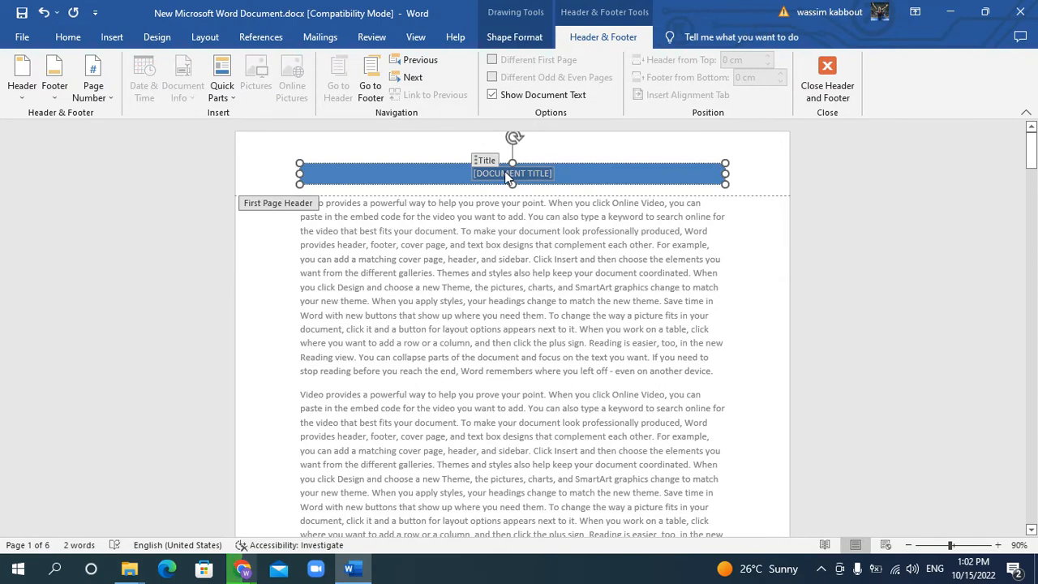
type("CSCI200")
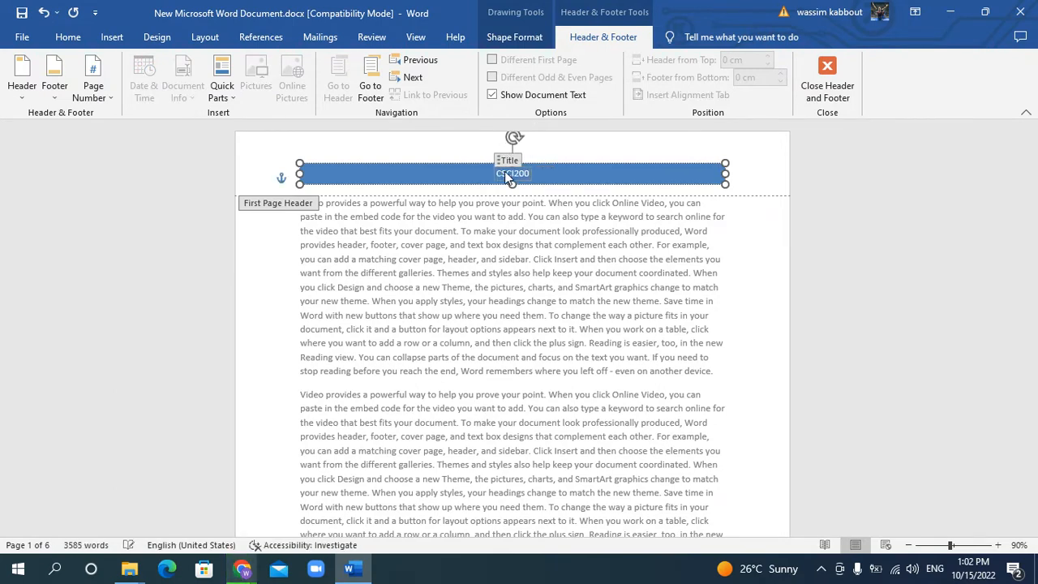
left_click(835, 81)
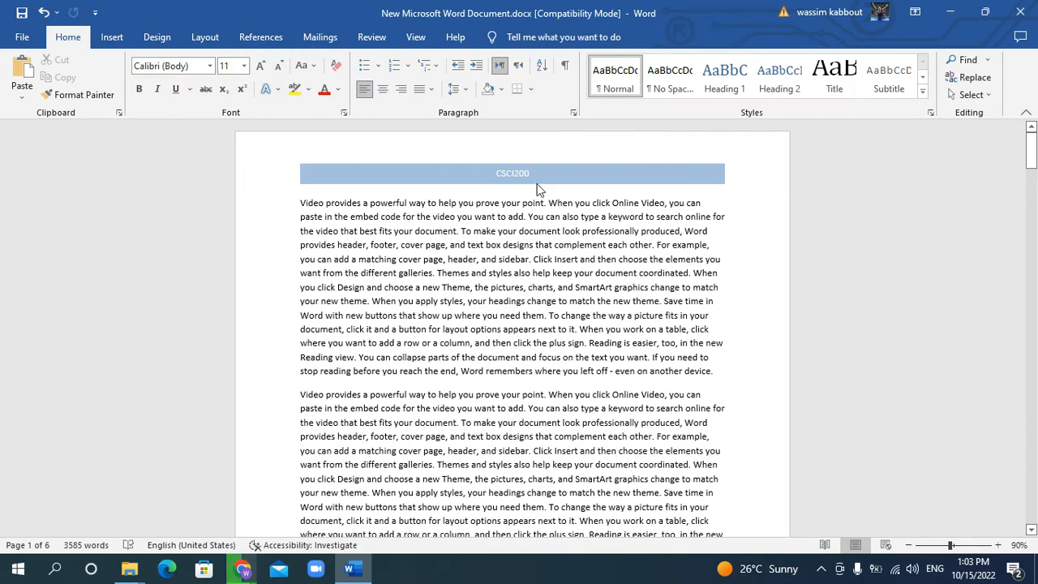
Compare the first page's header and footer with those on the following pages
scroll(622, 280, "down", 10)
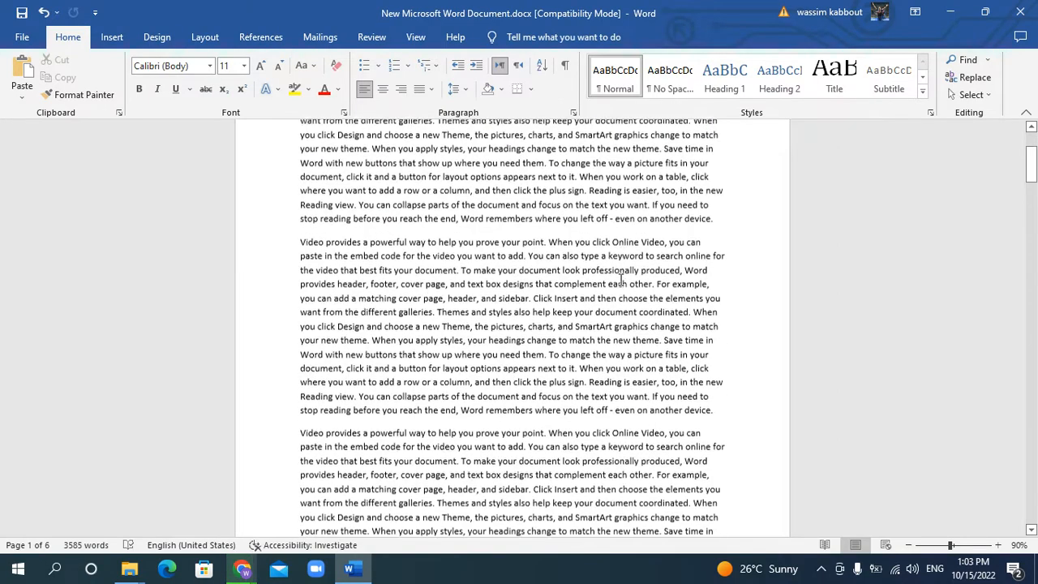
scroll(621, 280, "down", 4)
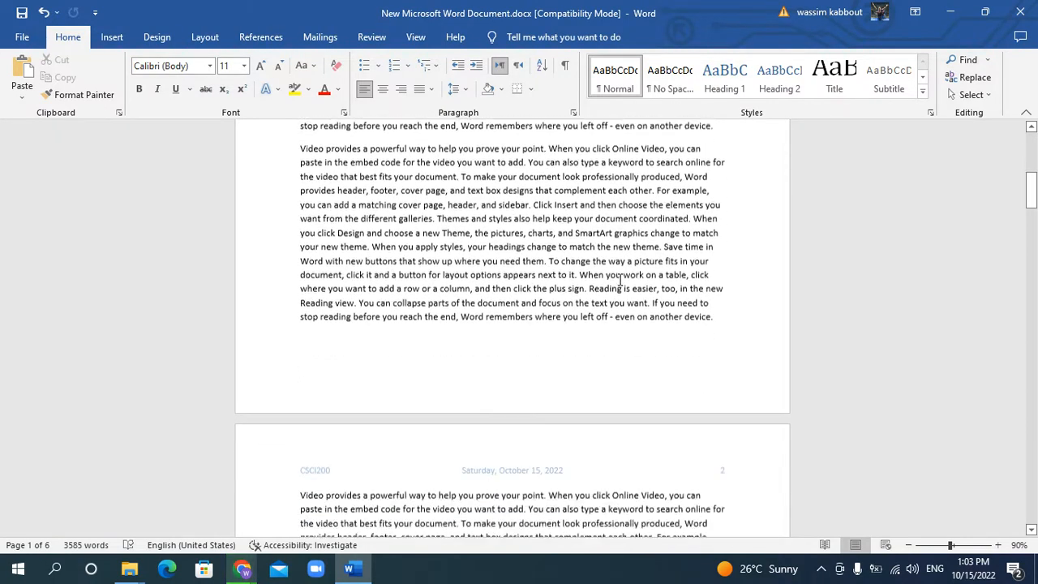
scroll(618, 281, "down", 3)
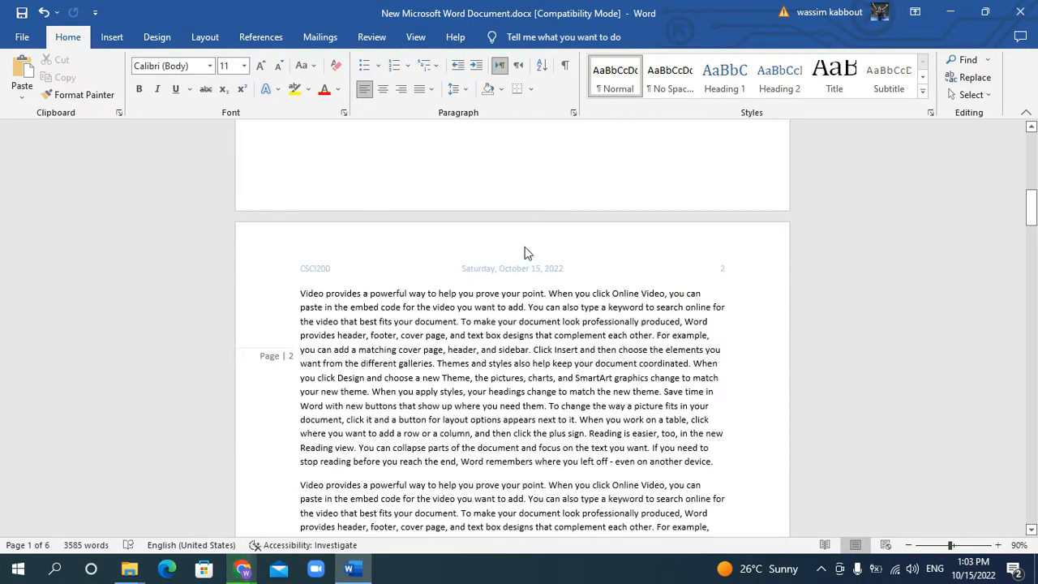
left_click_drag(1033, 212, 1033, 150)
scroll(528, 277, "down", 5)
scroll(528, 277, "down", 12)
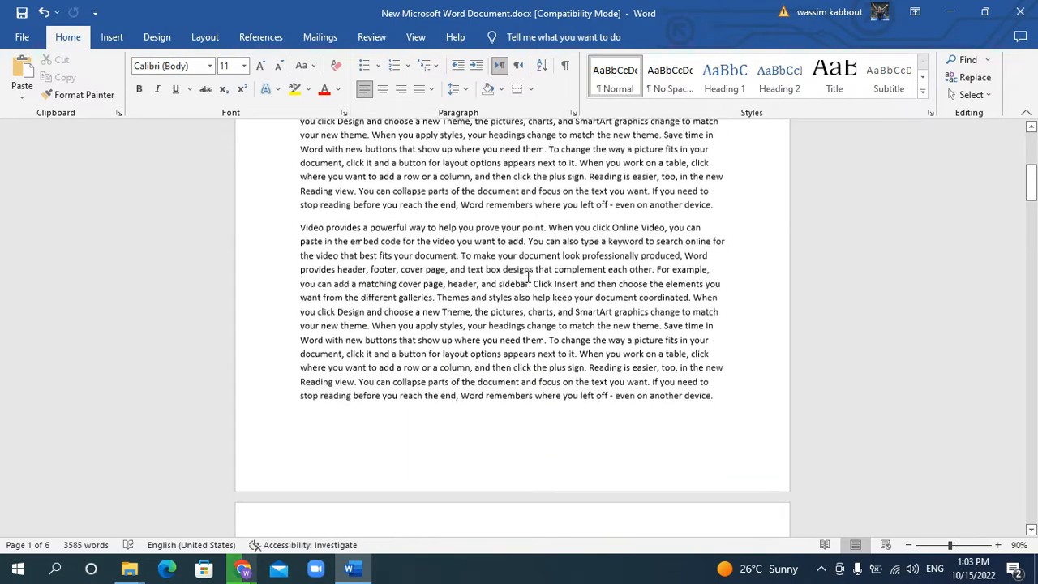
scroll(522, 255, "down", 3)
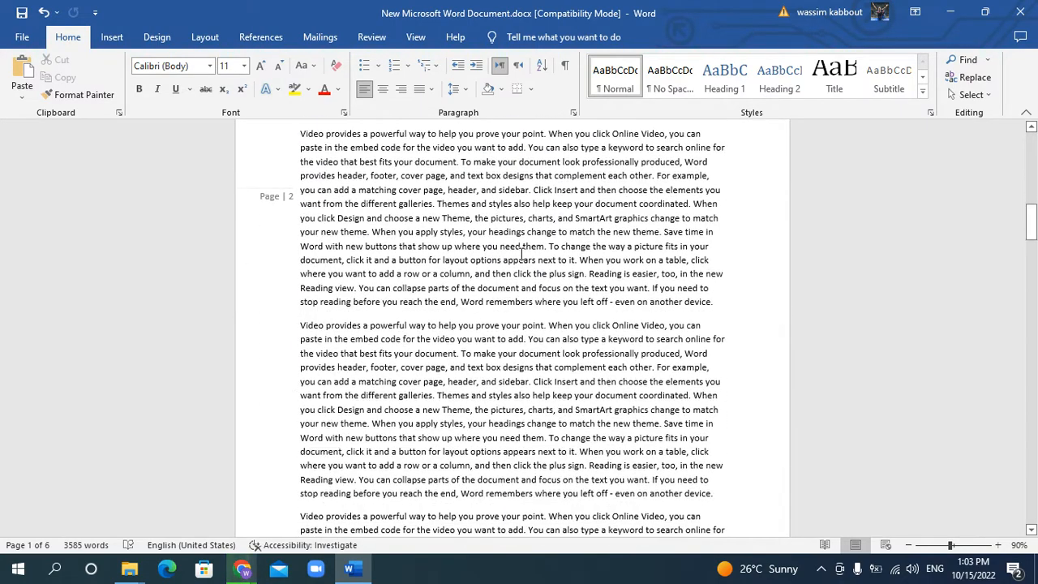
scroll(525, 260, "up", 3)
scroll(535, 288, "down", 9)
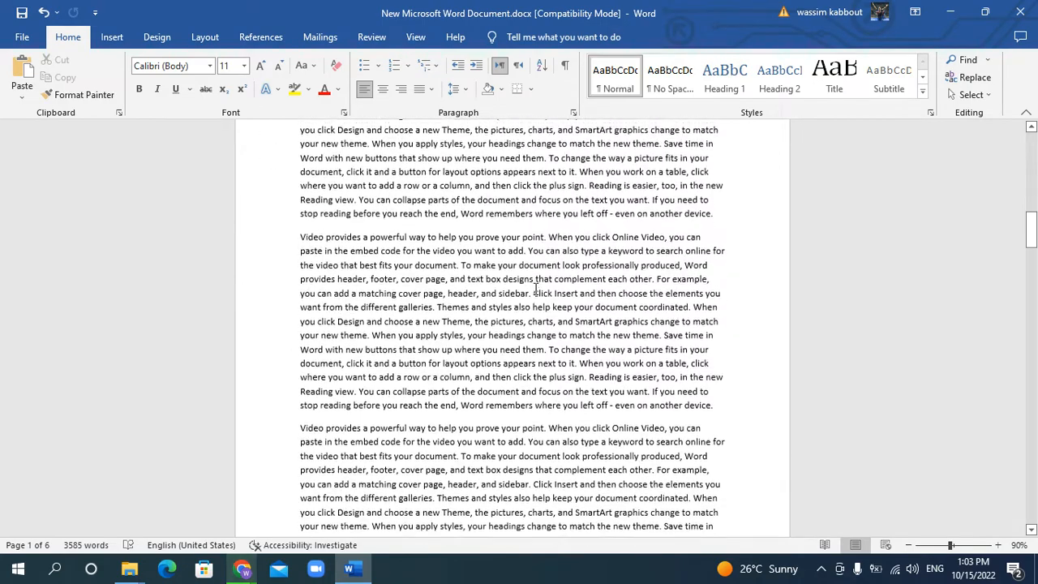
scroll(532, 292, "down", 5)
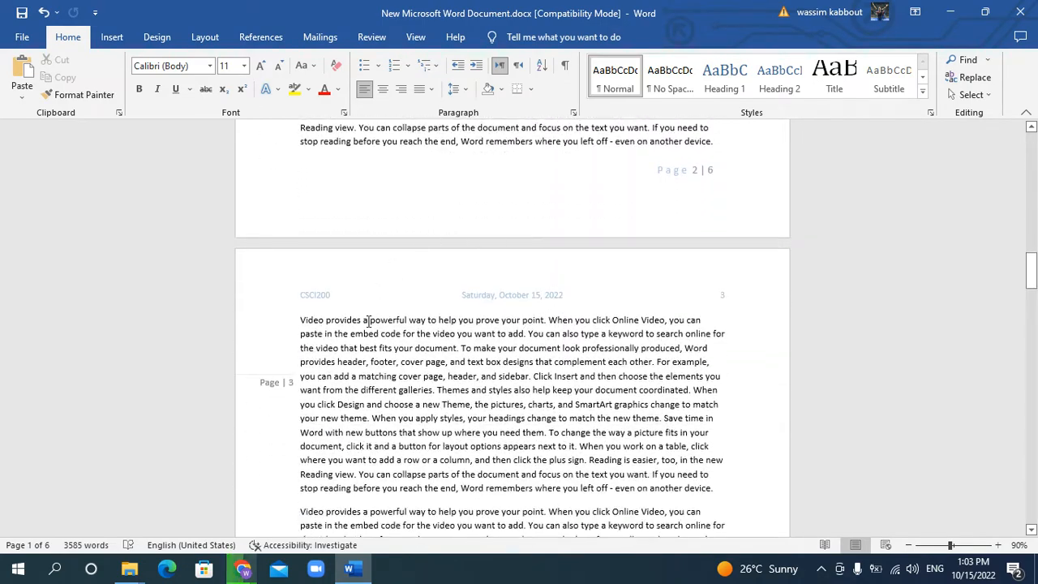
scroll(592, 369, "down", 15)
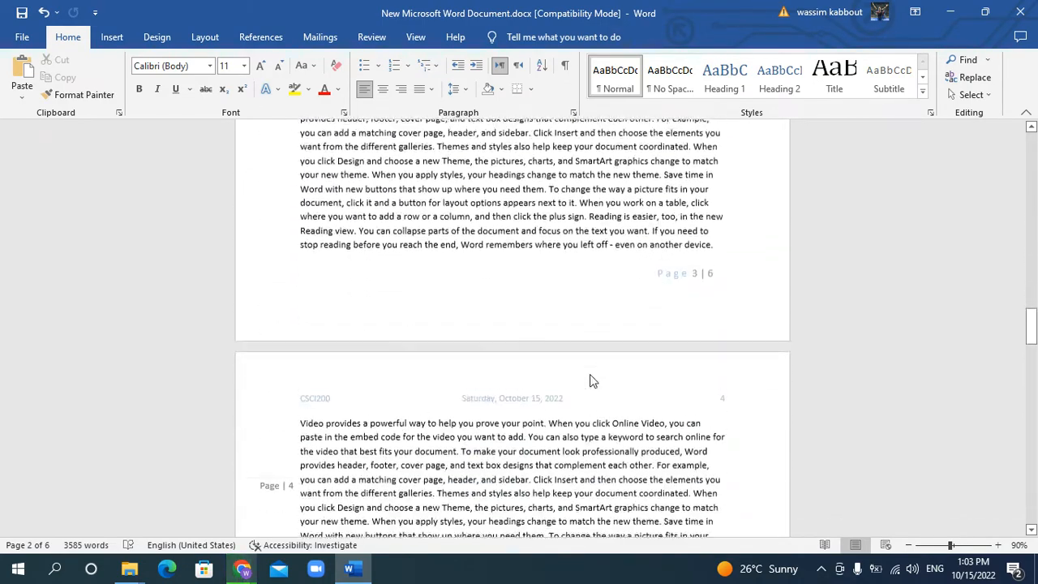
Insert the Ion (Dark) footer design in the first page's footer and return to the body text
scroll(592, 375, "down", 2)
left_click_drag(1032, 334, 1033, 130)
scroll(549, 425, "down", 10)
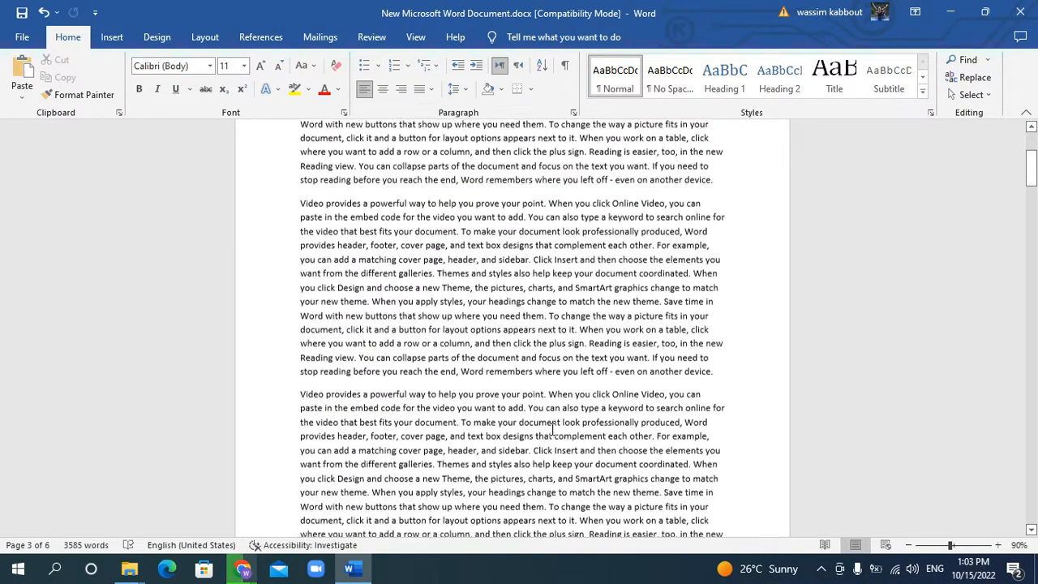
double_click(552, 418)
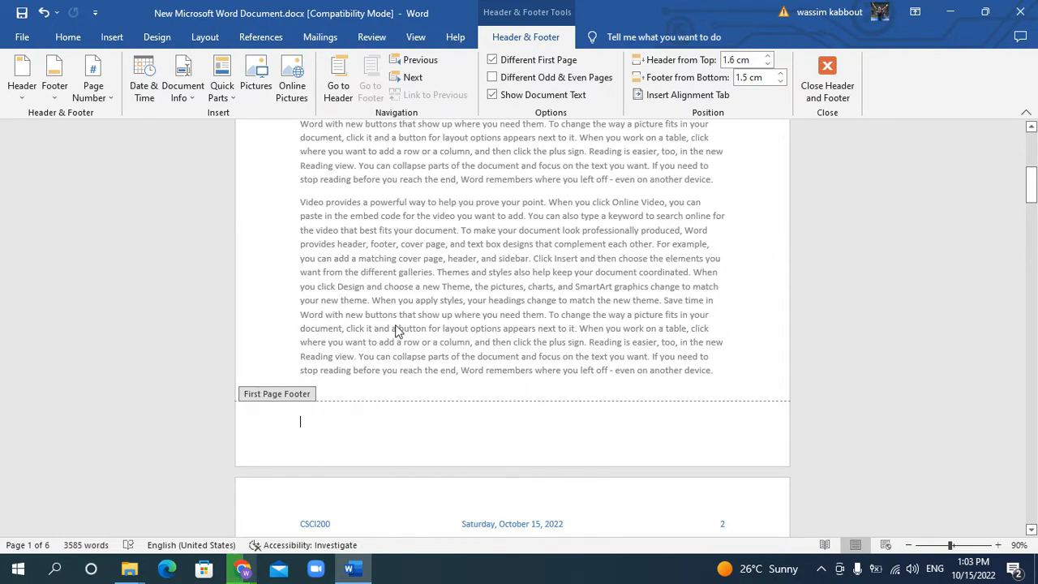
left_click(51, 104)
scroll(150, 395, "down", 5)
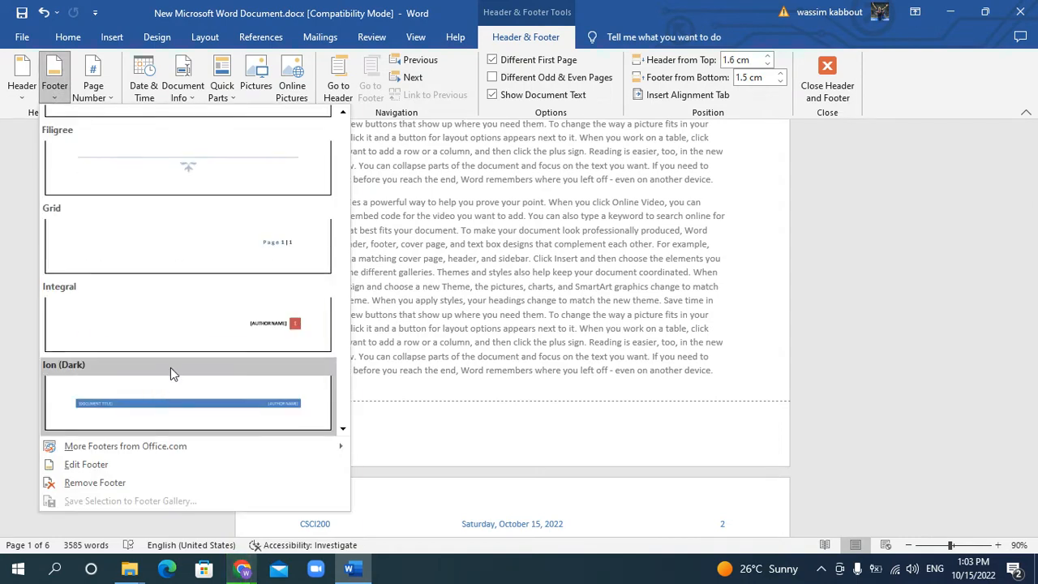
left_click(183, 403)
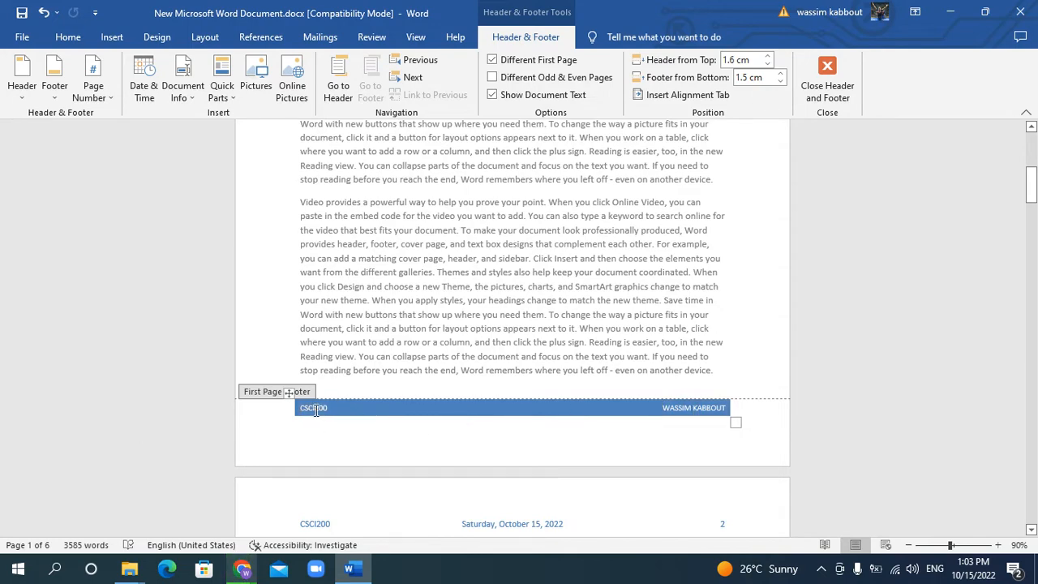
double_click(665, 257)
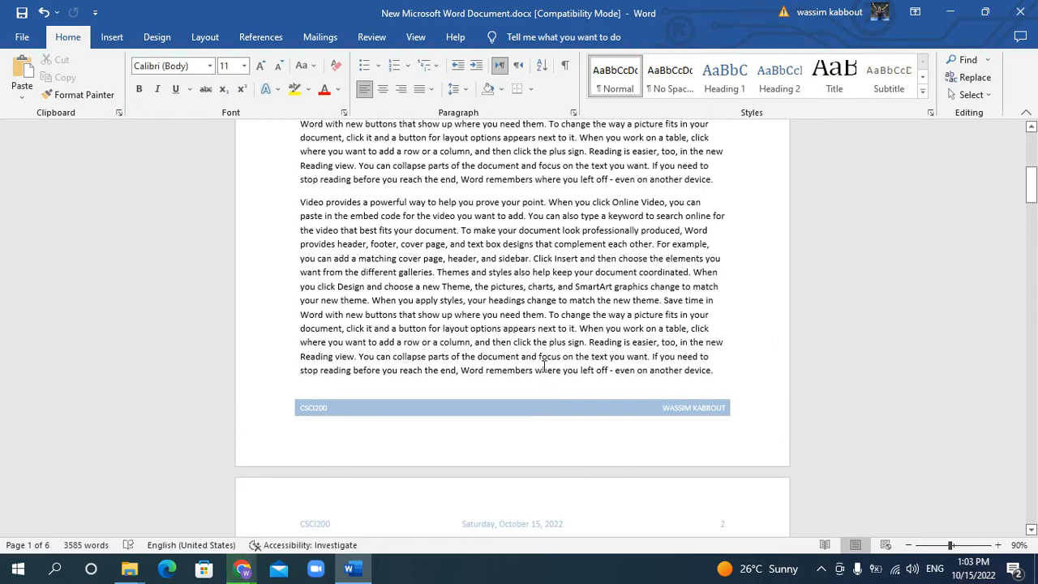
Compare the first page's footer with the headers and footers on pages 2 to 4
scroll(543, 368, "down", 10)
scroll(543, 377, "down", 5)
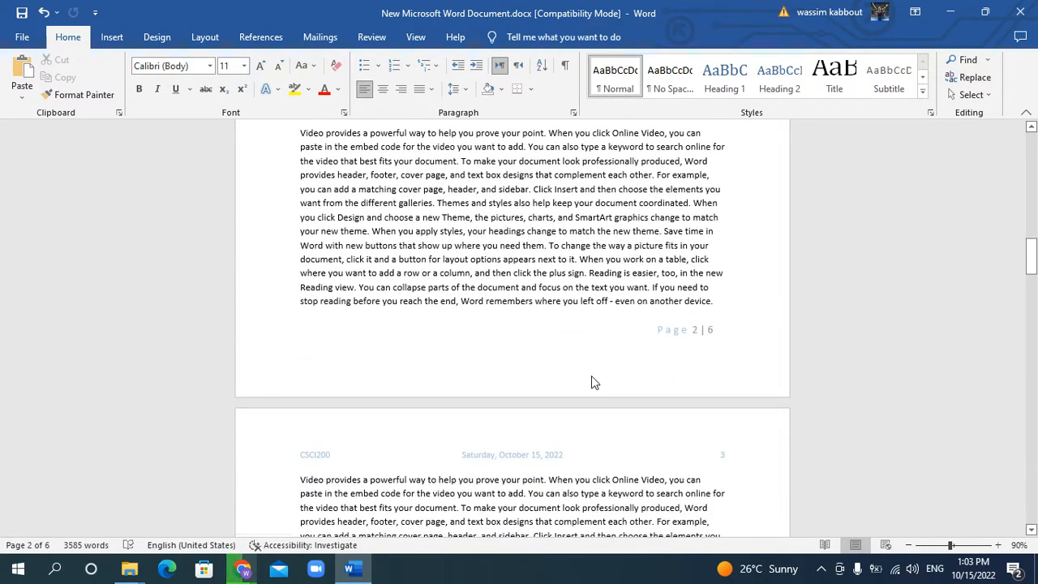
scroll(591, 375, "down", 15)
scroll(591, 378, "up", 10)
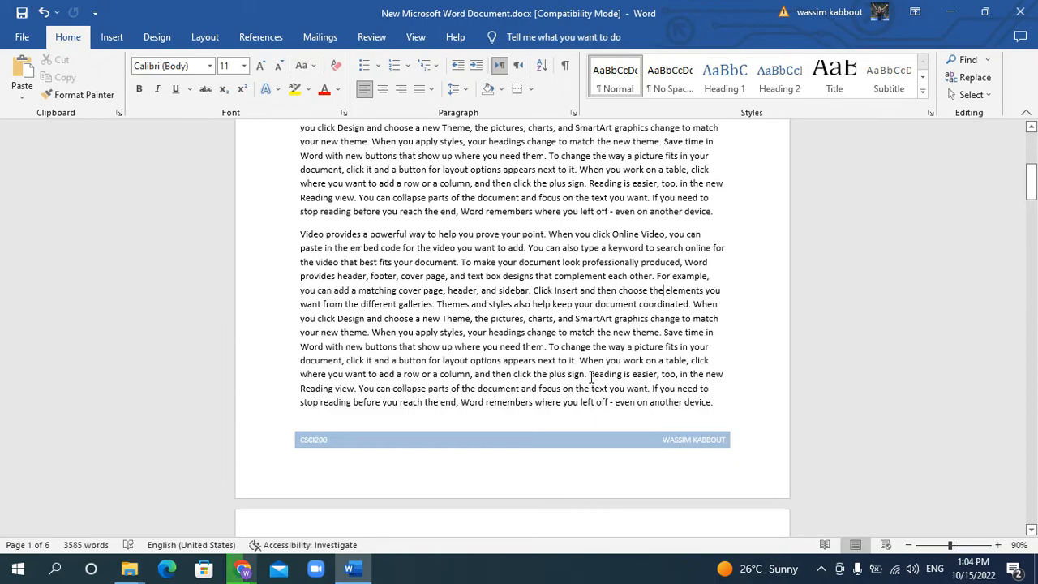
scroll(591, 377, "down", 15)
scroll(591, 383, "down", 7)
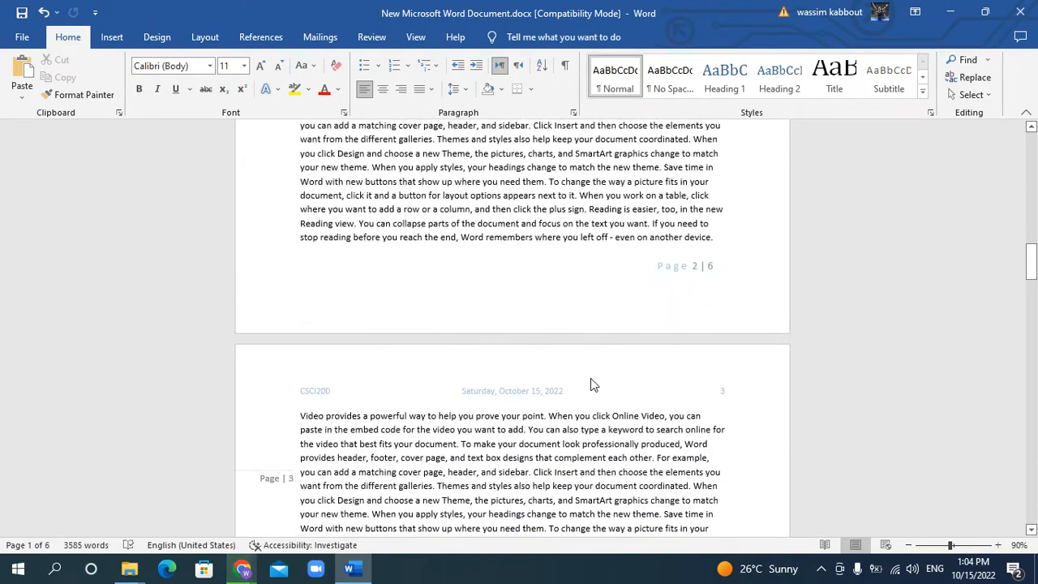
scroll(715, 290, "down", 18)
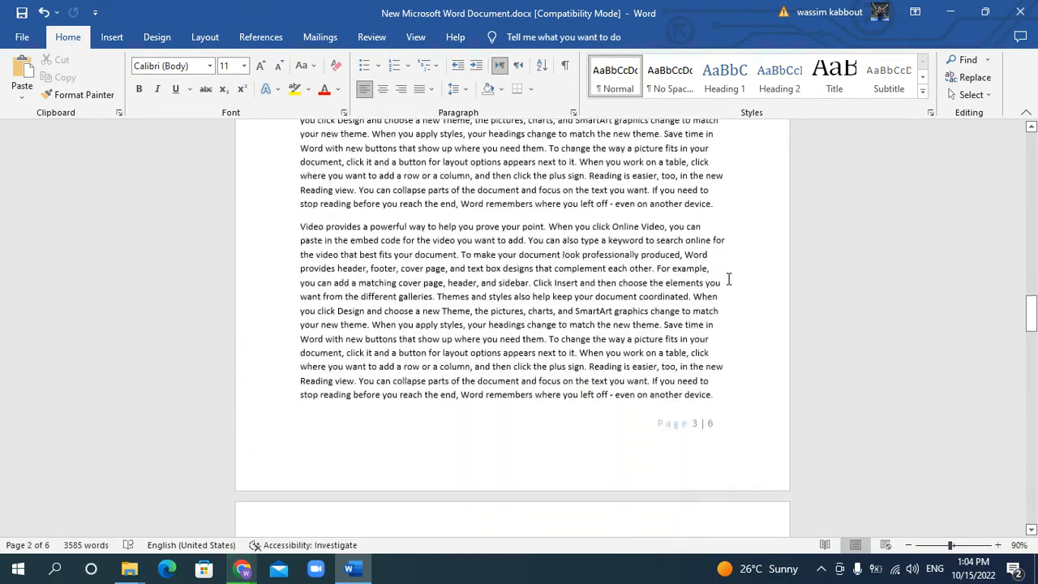
scroll(704, 276, "down", 10)
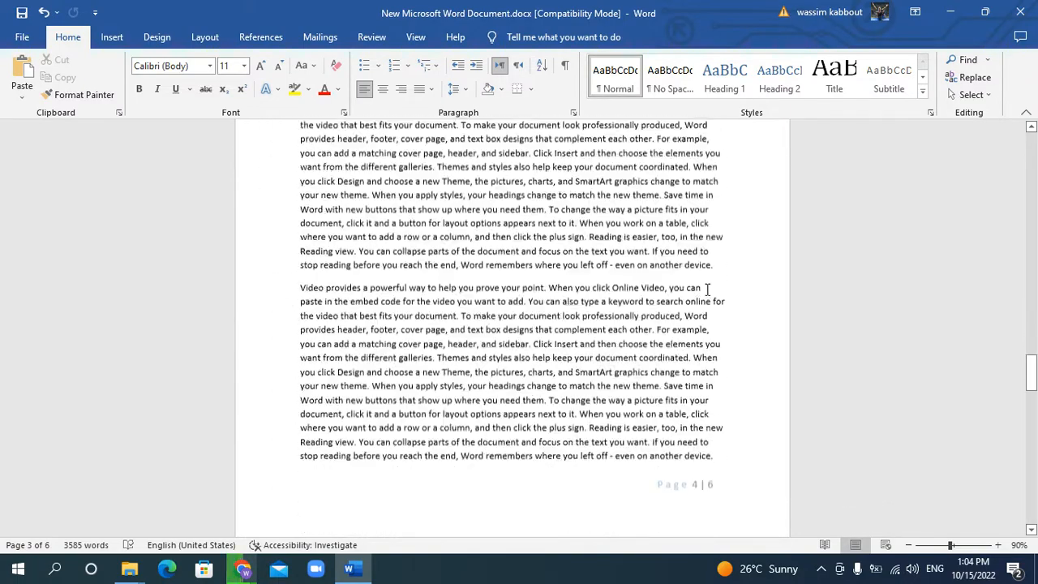
left_click_drag(1030, 383, 1026, 138)
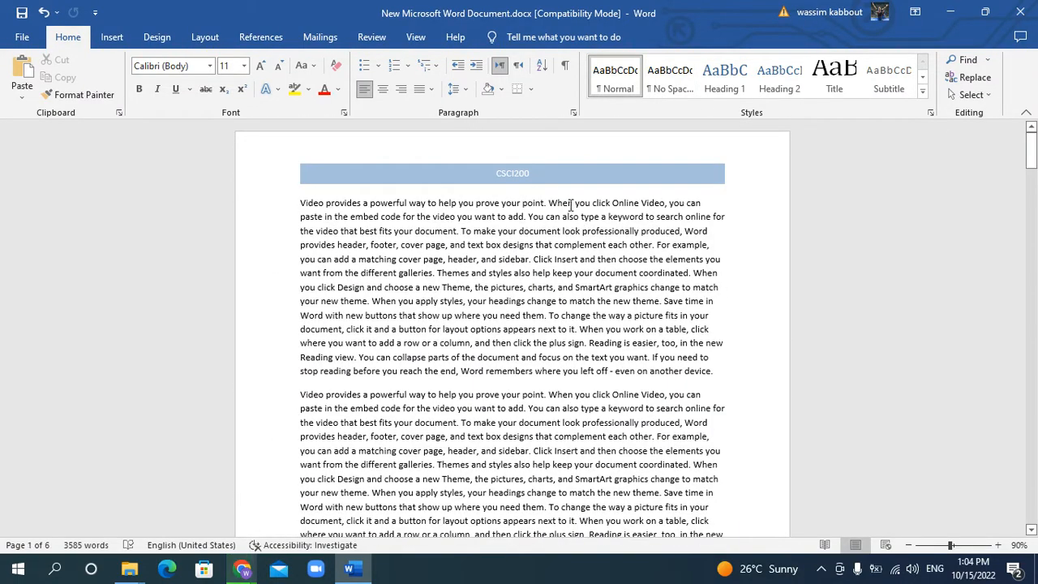
Turn on different headers and footers for odd and even pages from page 2's header
double_click(562, 146)
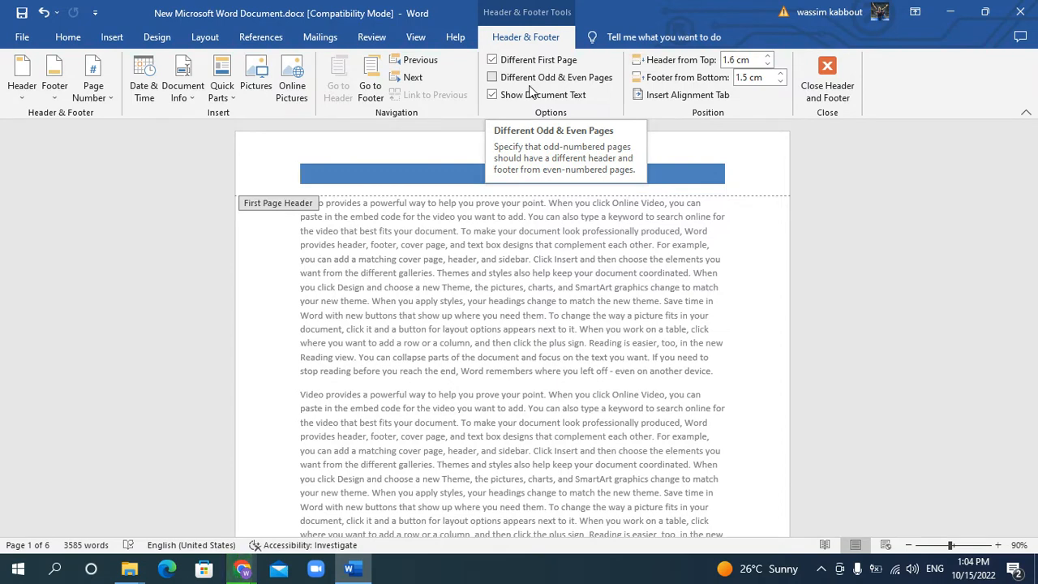
double_click(495, 384)
scroll(485, 411, "down", 3)
scroll(485, 412, "down", 7)
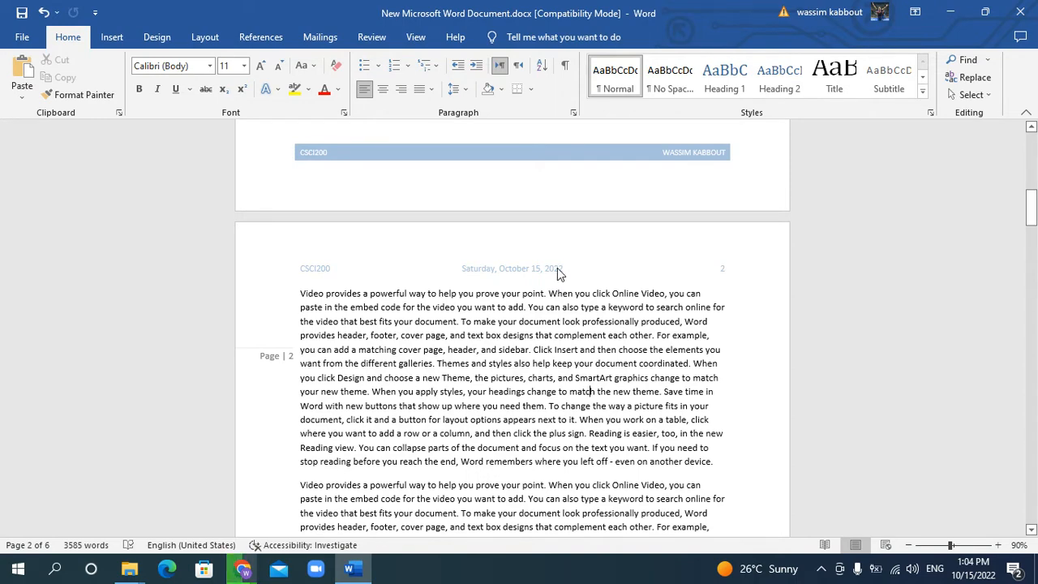
double_click(558, 258)
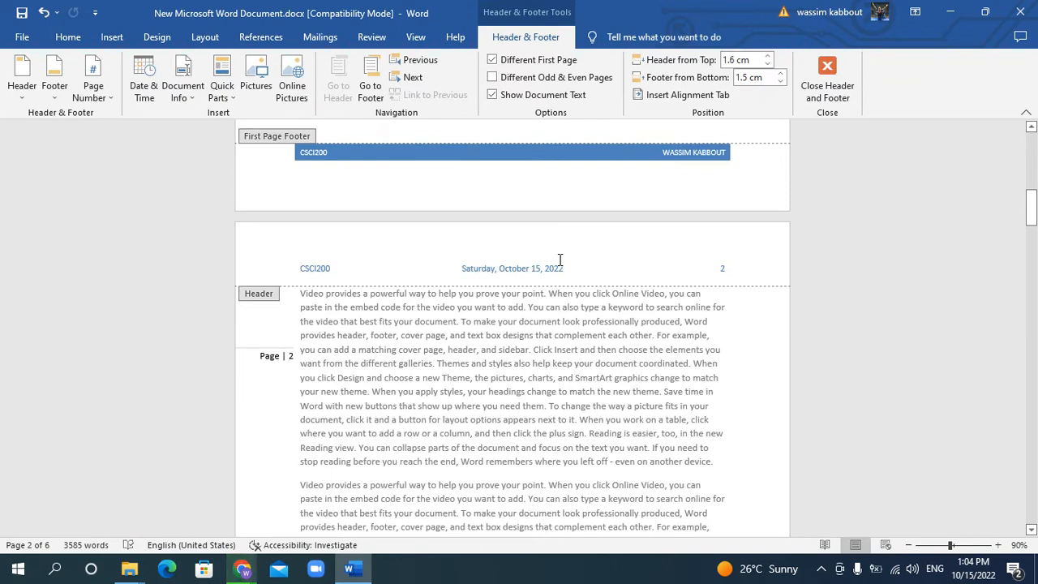
left_click(493, 77)
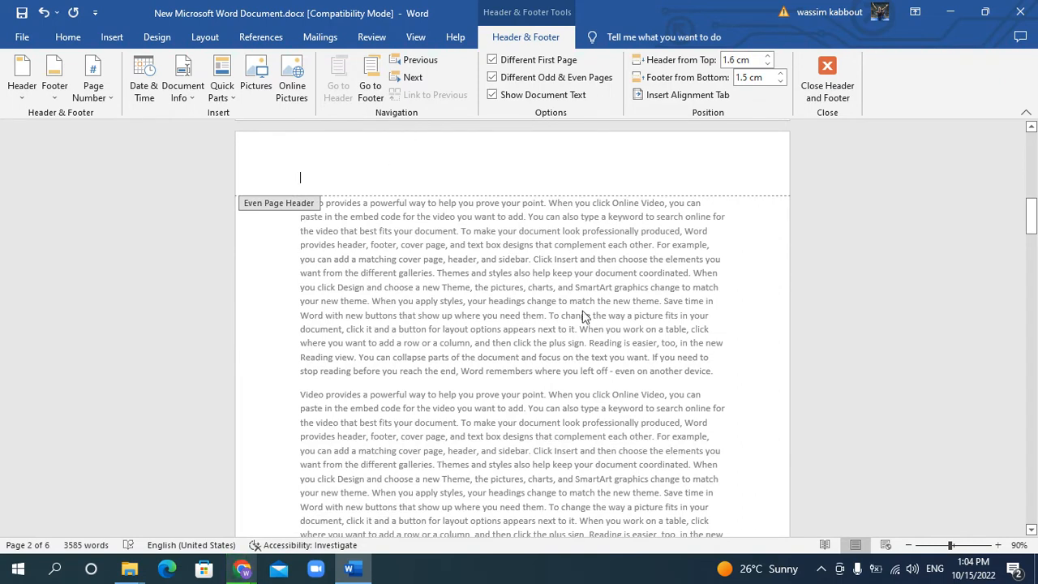
Insert the Motion (Odd Page) header design in the even page header and return to the body text
left_click(28, 96)
scroll(180, 411, "down", 2)
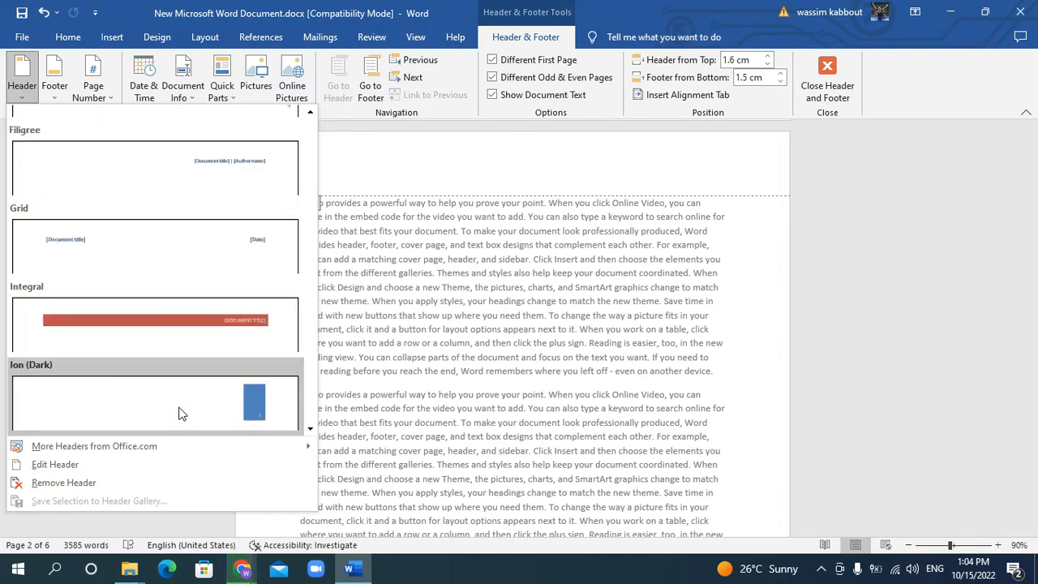
scroll(179, 378, "up", 3)
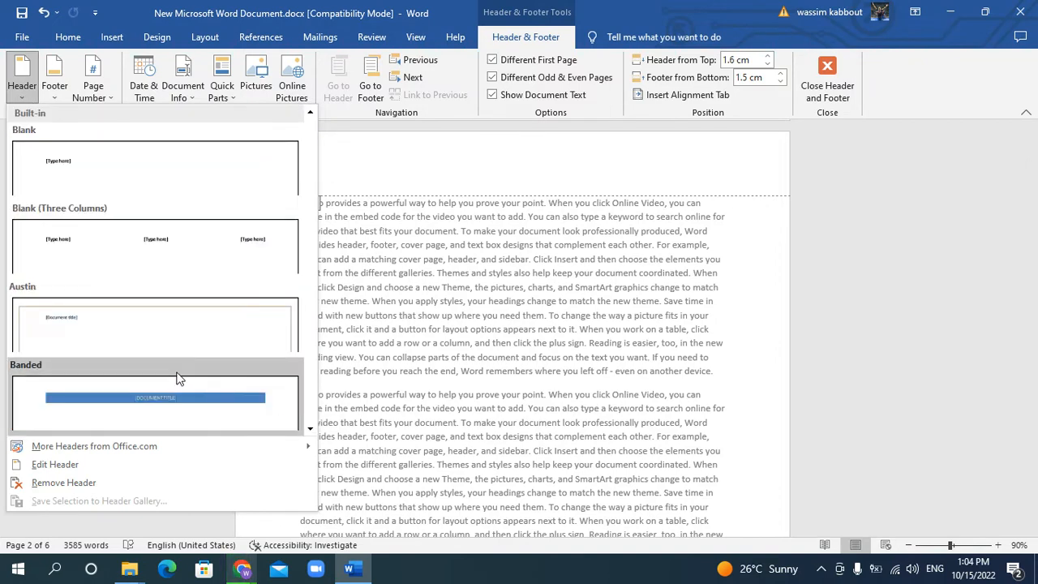
scroll(195, 251, "down", 2)
scroll(195, 261, "down", 3)
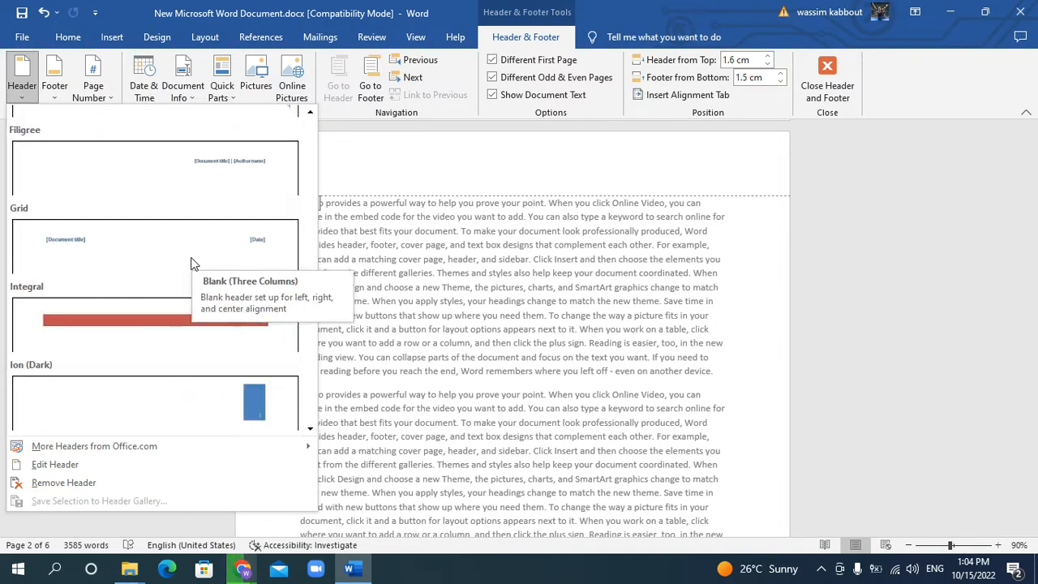
scroll(148, 365, "down", 5)
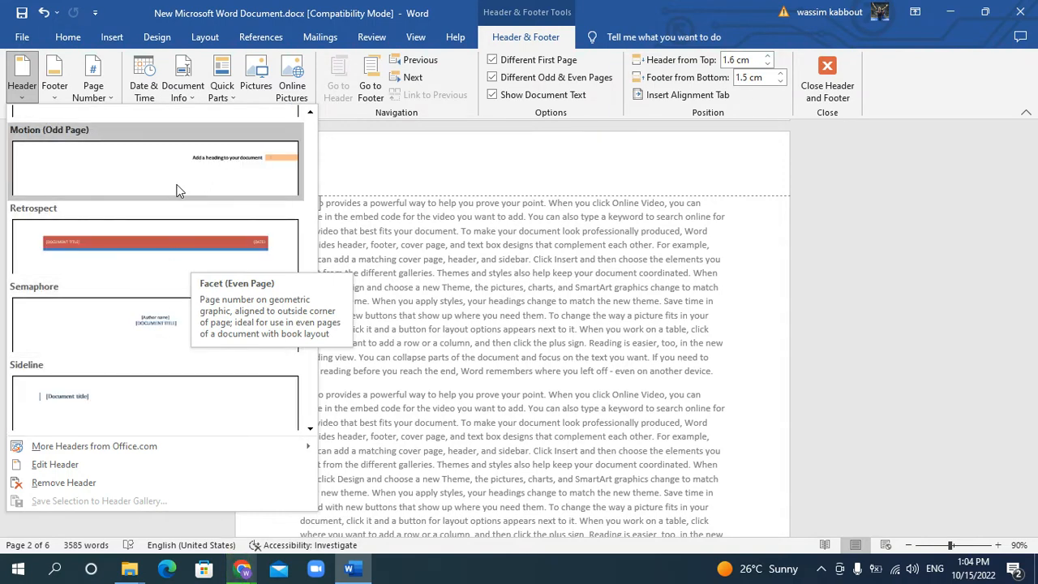
left_click(176, 192)
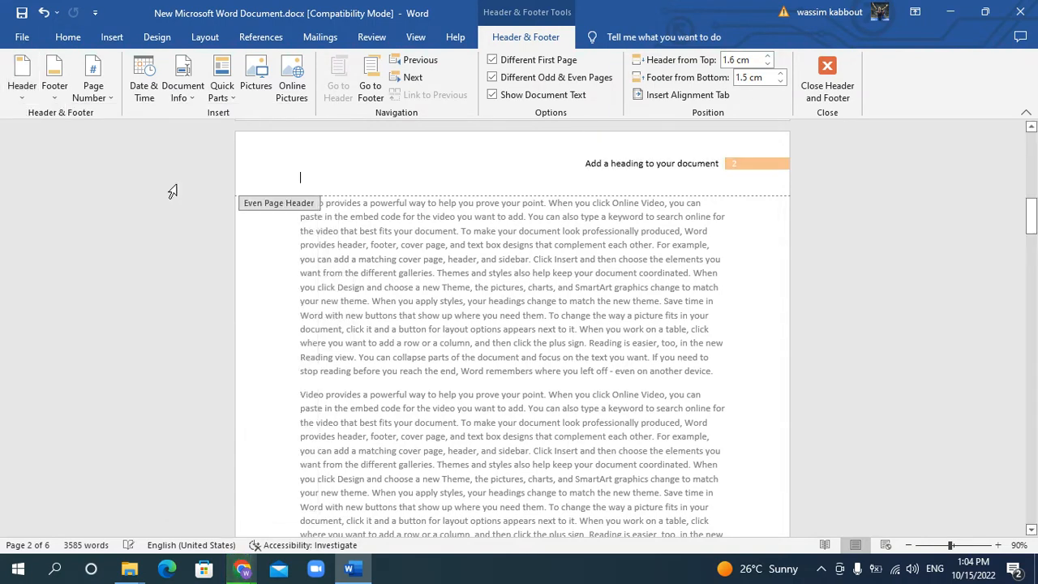
double_click(616, 331)
Compare the headers and footers of the odd and even pages throughout the document
scroll(614, 328, "down", 5)
scroll(614, 325, "down", 6)
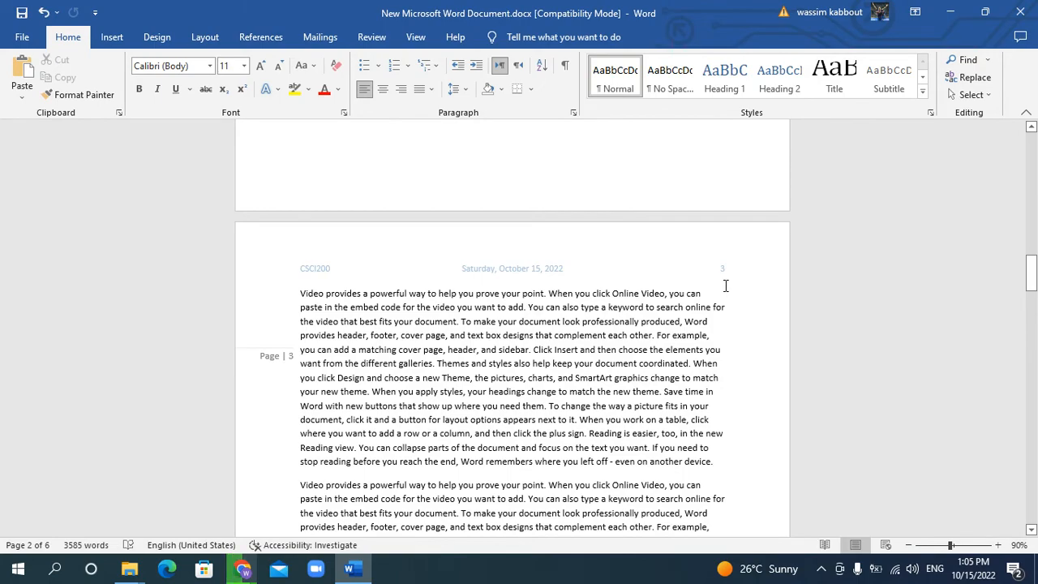
scroll(445, 402, "up", 20)
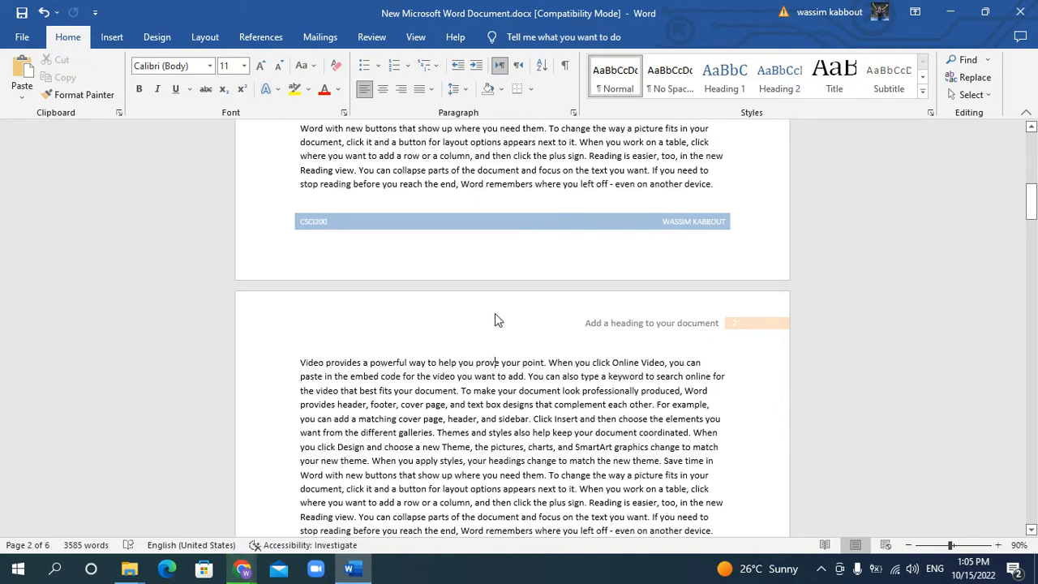
scroll(495, 320, "down", 3)
scroll(542, 259, "up", 1)
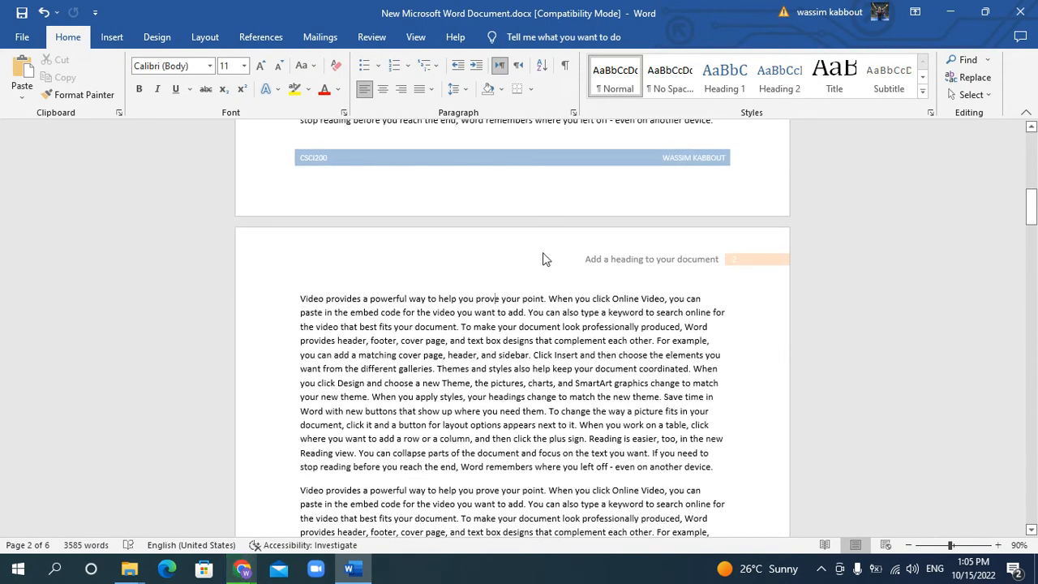
scroll(490, 262, "down", 2)
scroll(490, 262, "down", 15)
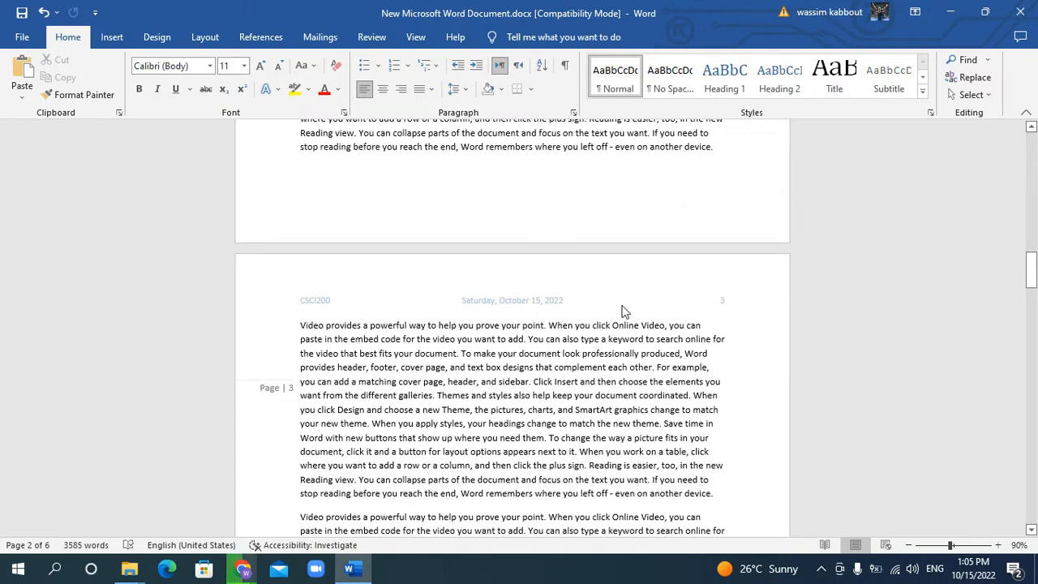
scroll(533, 304, "down", 2)
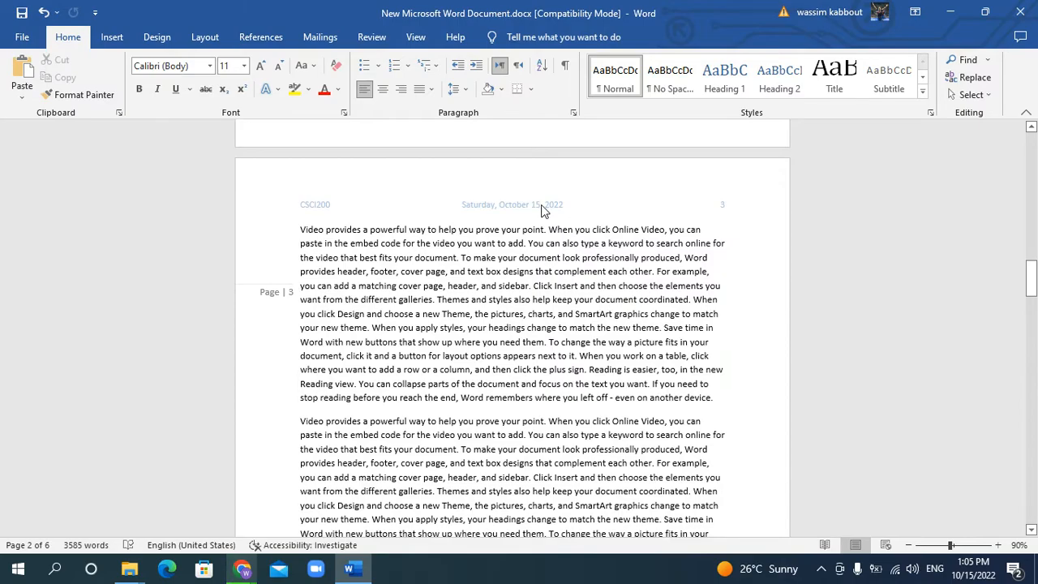
scroll(558, 276, "up", 17)
scroll(568, 279, "down", 20)
scroll(655, 266, "down", 15)
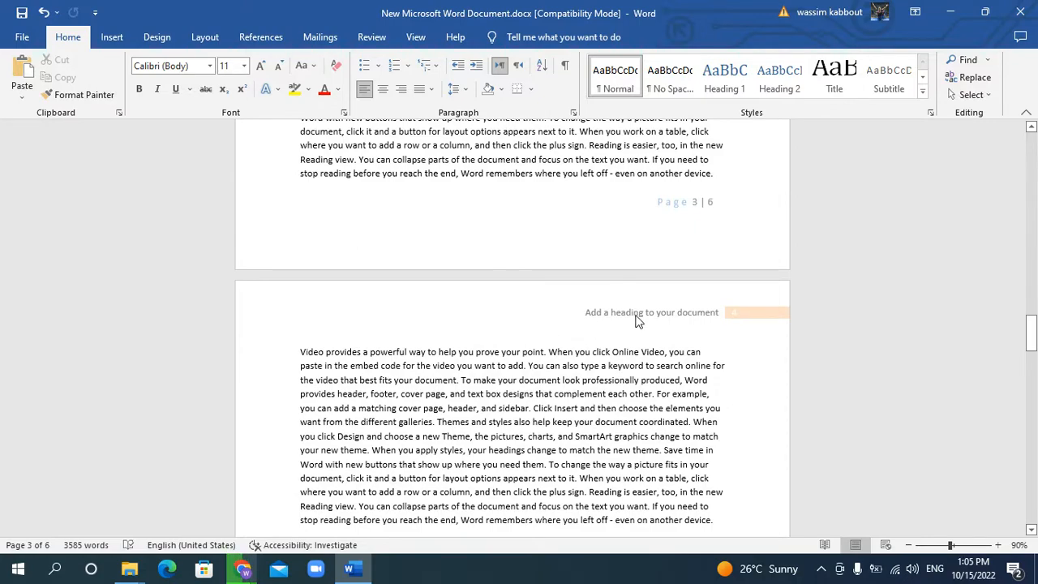
scroll(636, 320, "down", 15)
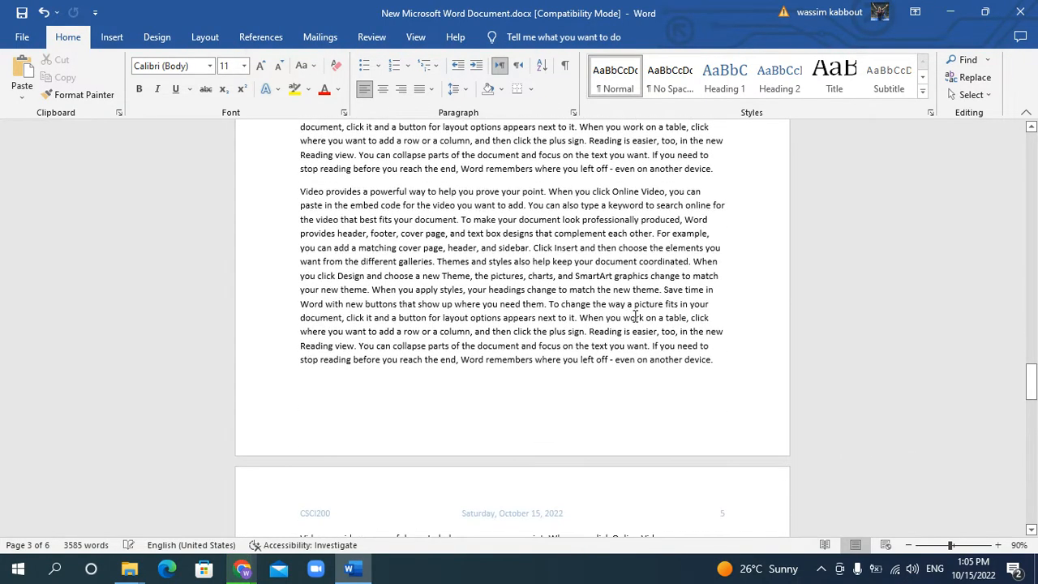
scroll(635, 316, "down", 3)
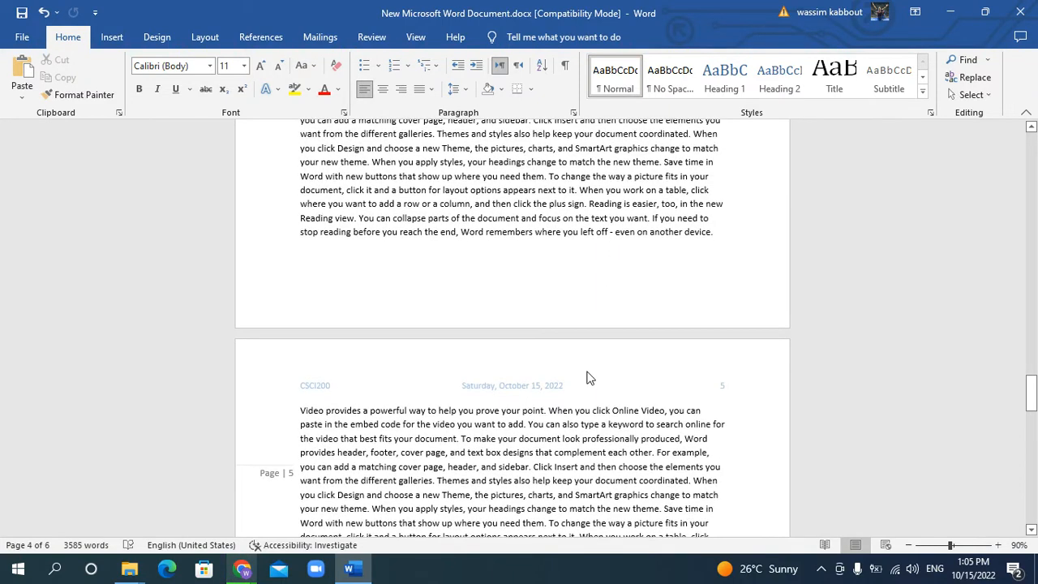
scroll(589, 378, "down", 3)
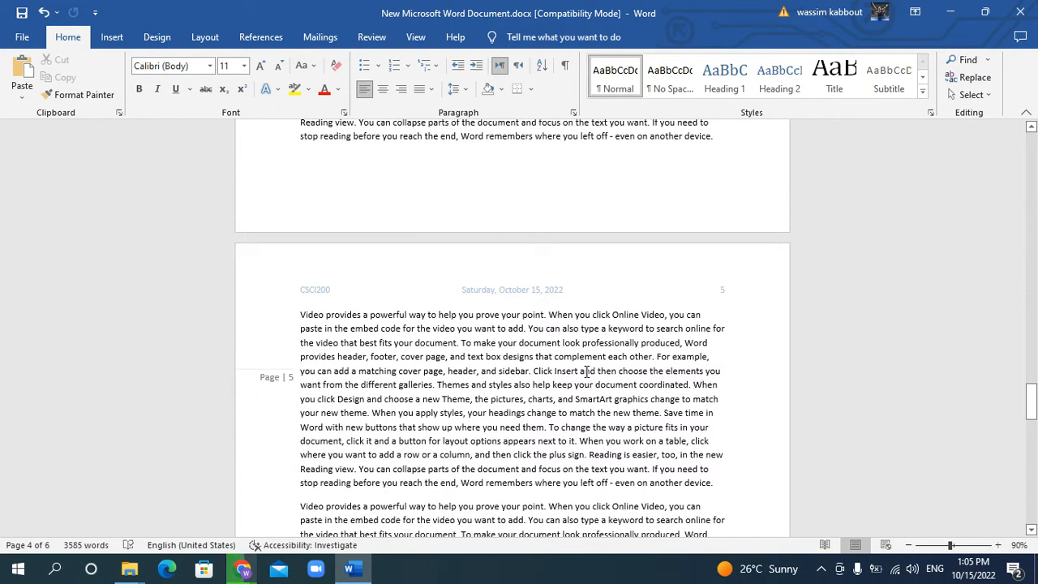
scroll(607, 350, "up", 20)
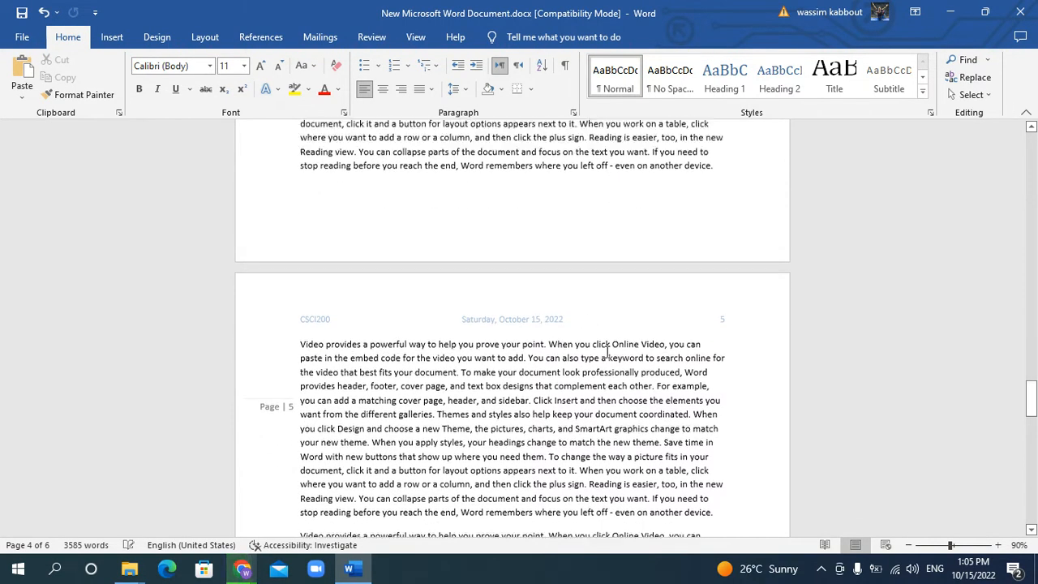
scroll(364, 336, "down", 10)
scroll(363, 336, "up", 20)
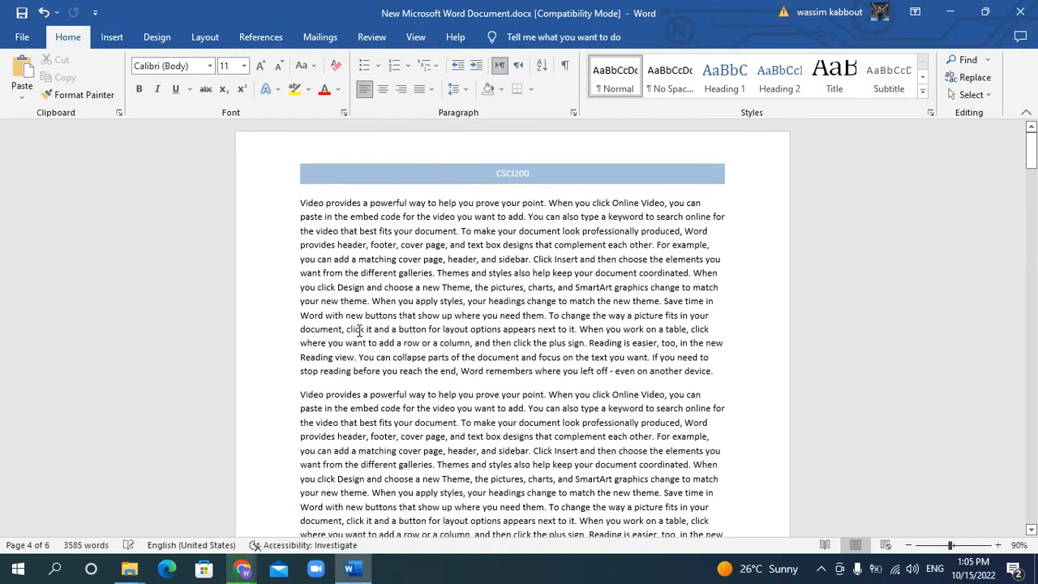
Review the header and footer options for the first page, return to the body text and show the insertion commands
double_click(471, 162)
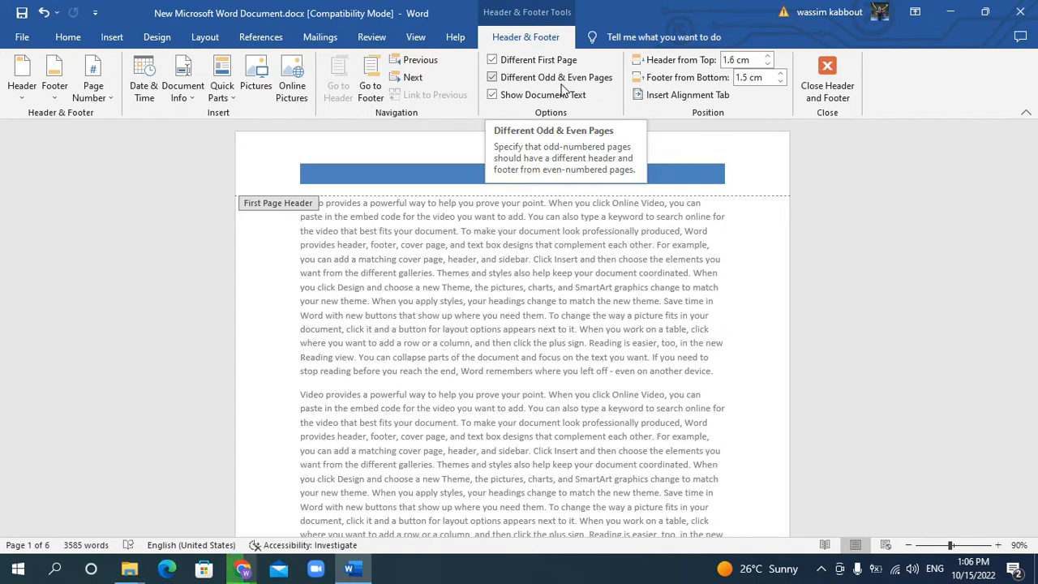
left_click(833, 87)
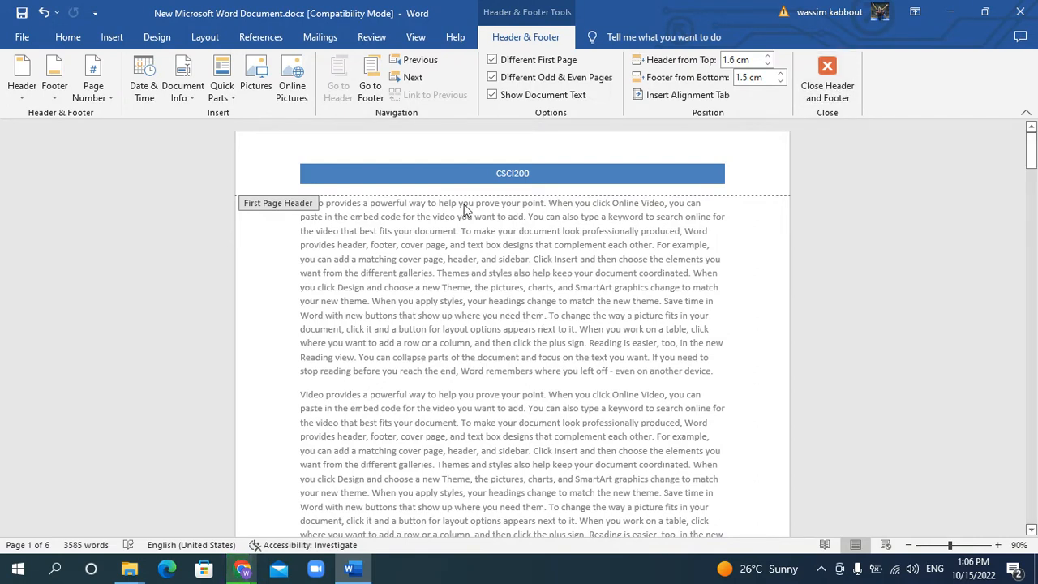
double_click(481, 319)
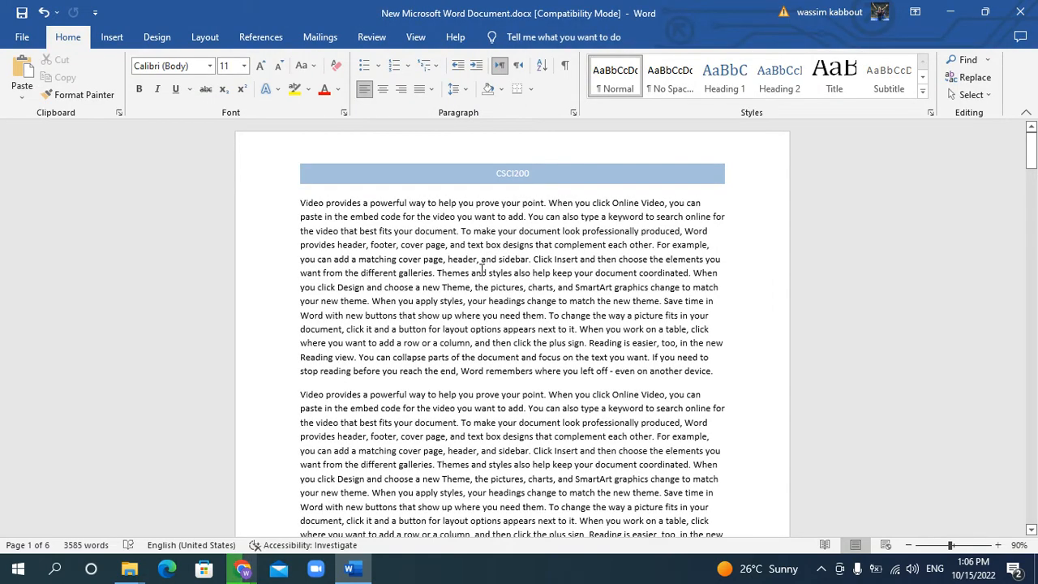
left_click(112, 36)
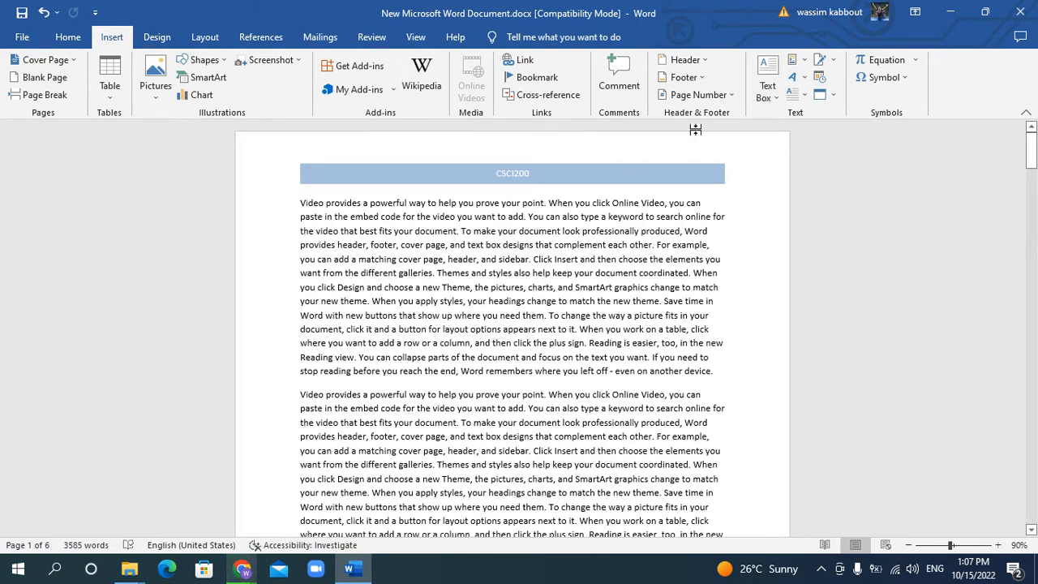
Add a Dropped drop cap to the first paragraph on page 1
left_click(806, 98)
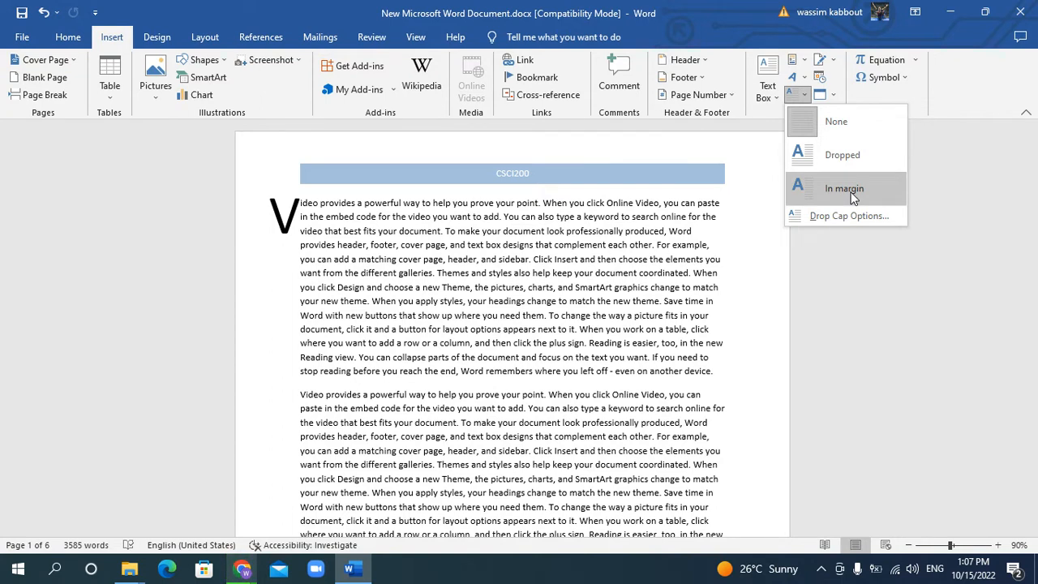
left_click(859, 153)
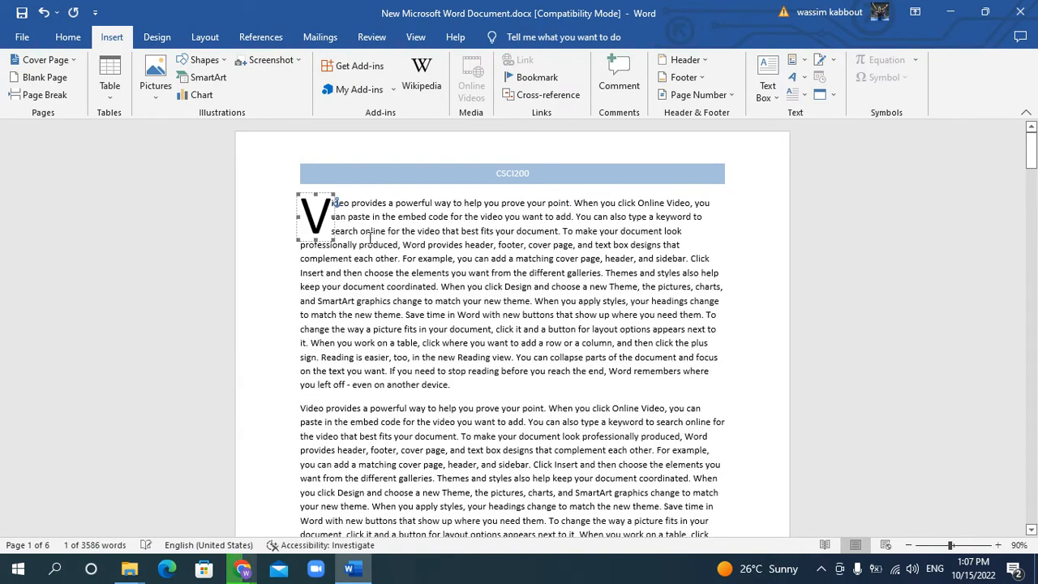
left_click(370, 233)
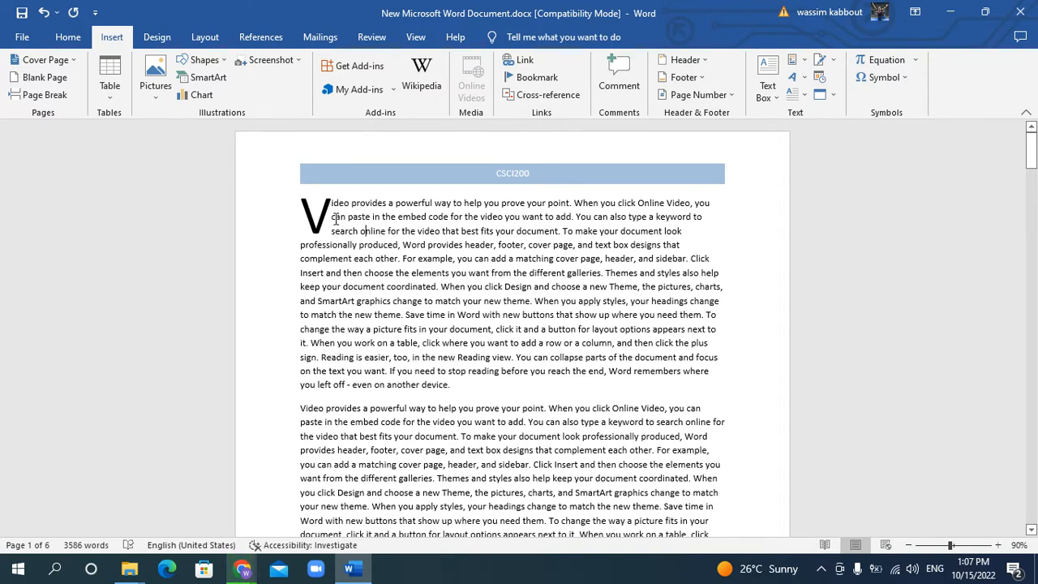
Set the first paragraph's drop cap to drop 4 lines
left_click(801, 99)
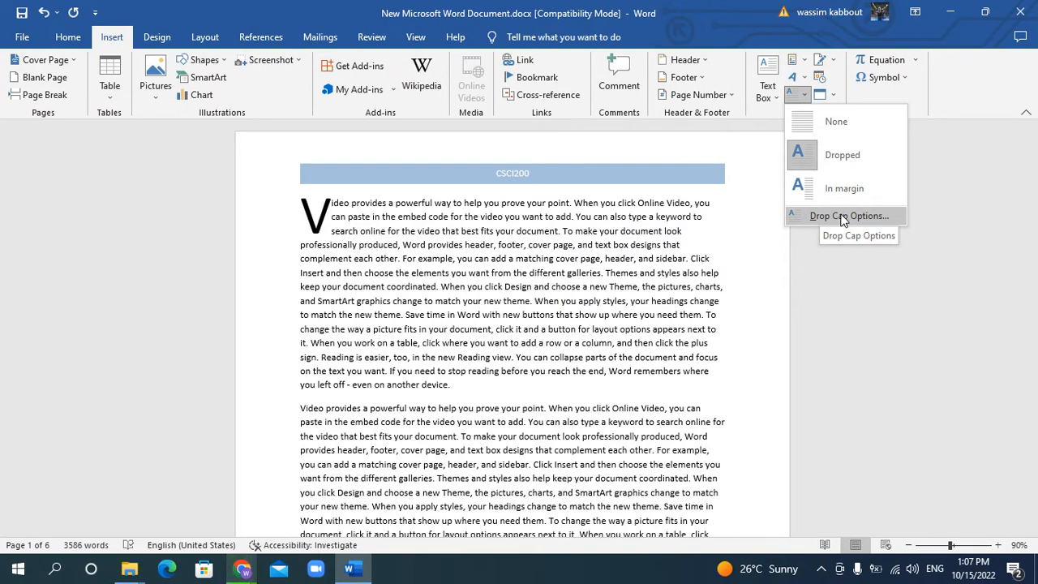
left_click(844, 216)
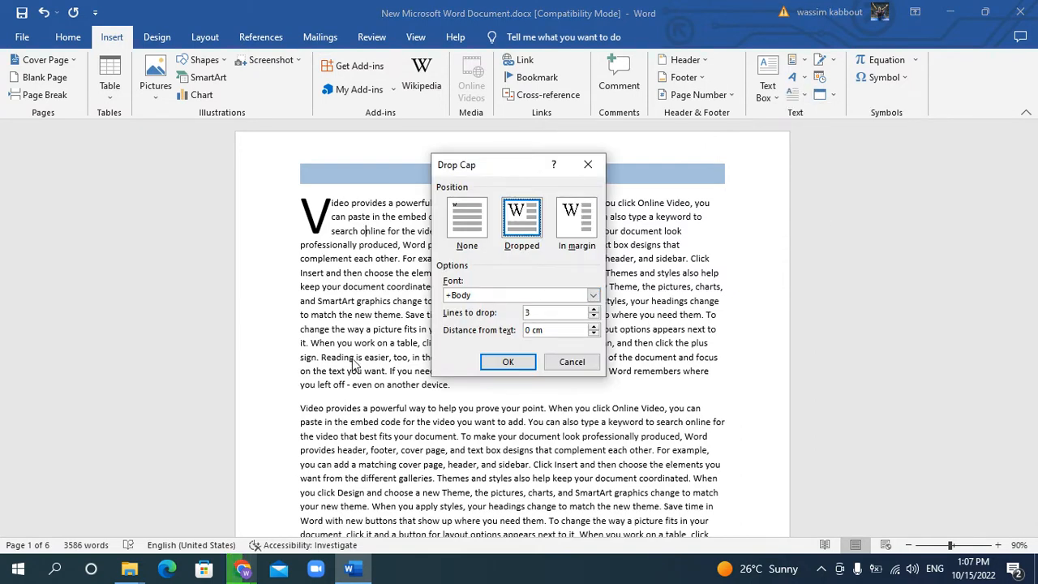
left_click(594, 311)
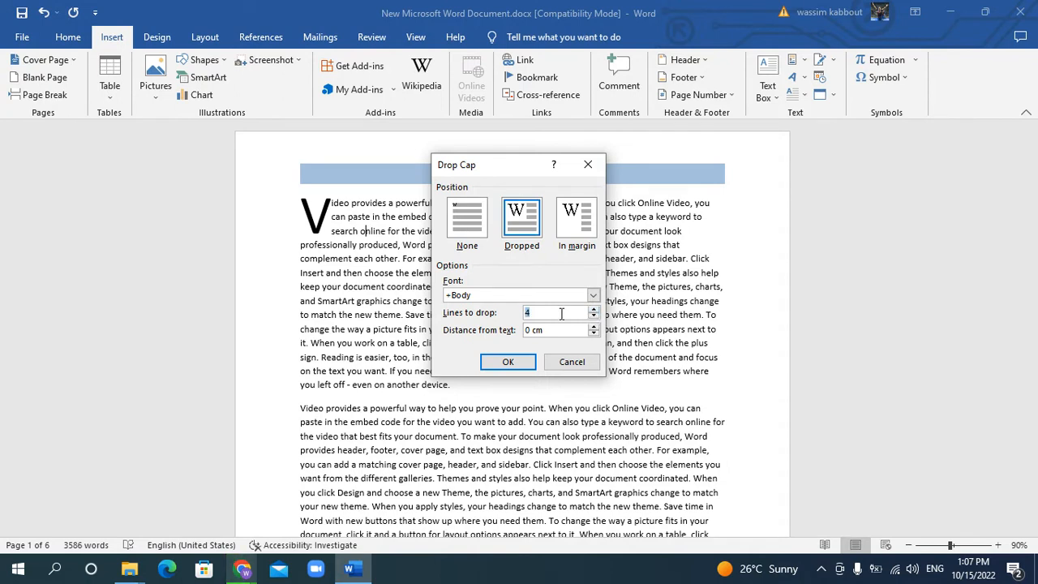
left_click(507, 362)
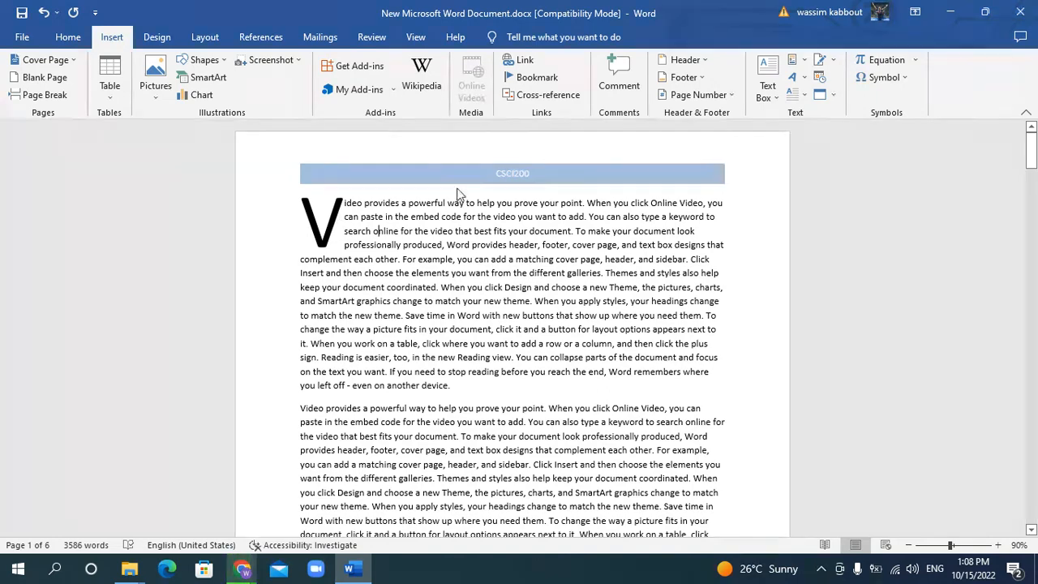
Place the first paragraph's drop cap in the margin and set its lines to drop to 5
left_click(798, 94)
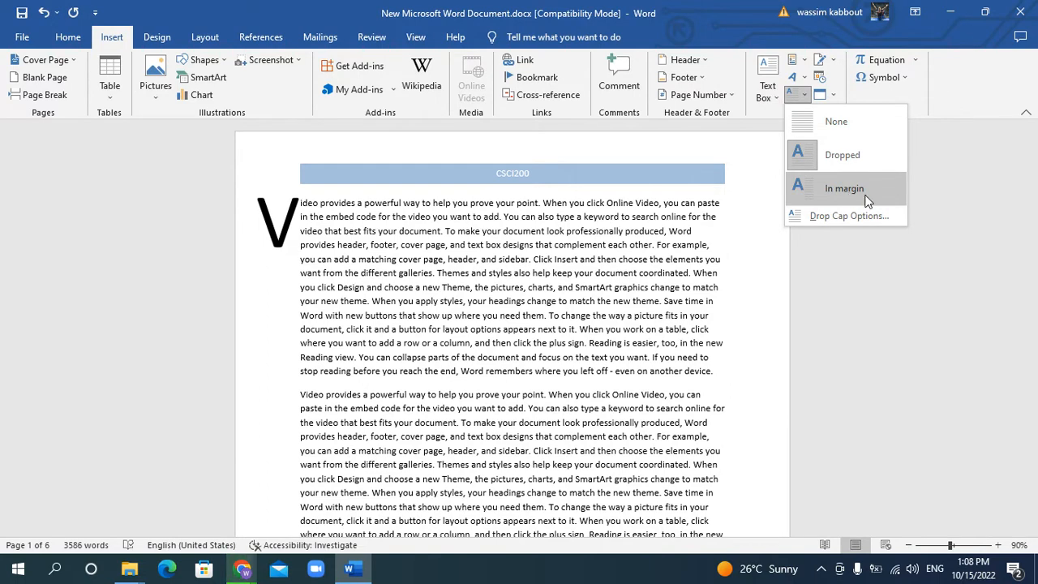
left_click(867, 200)
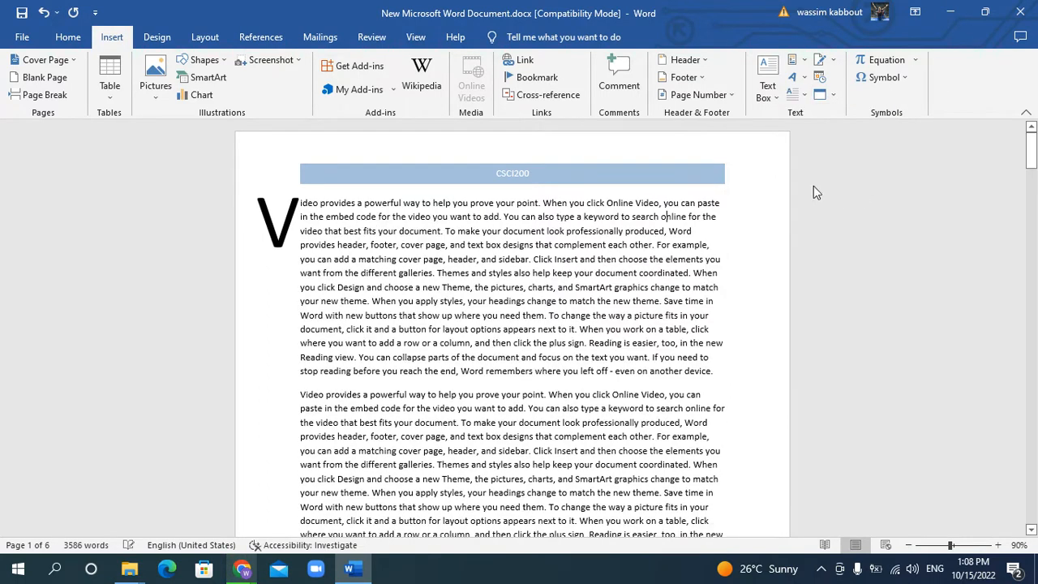
left_click(796, 94)
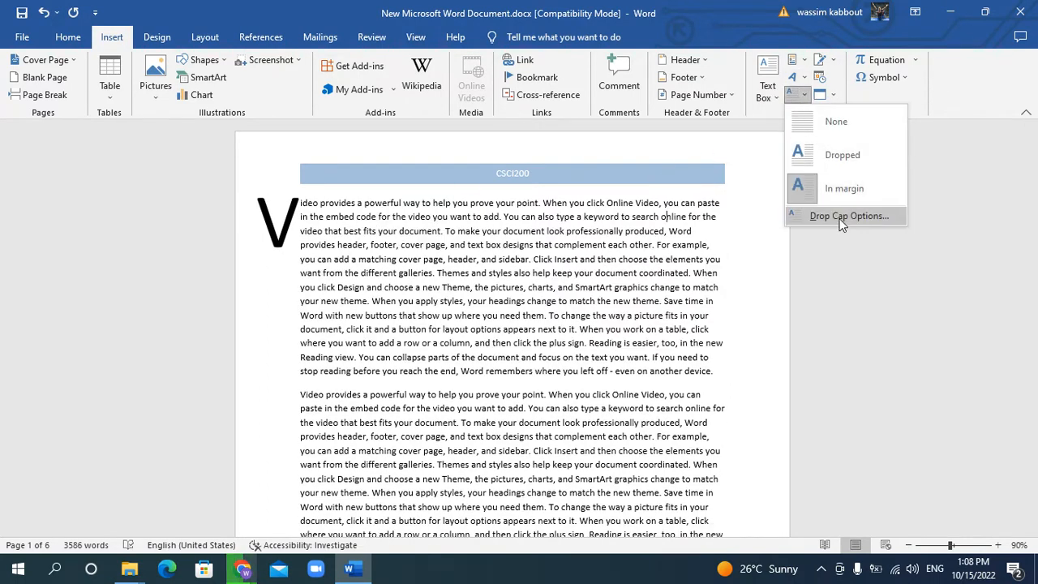
left_click(843, 217)
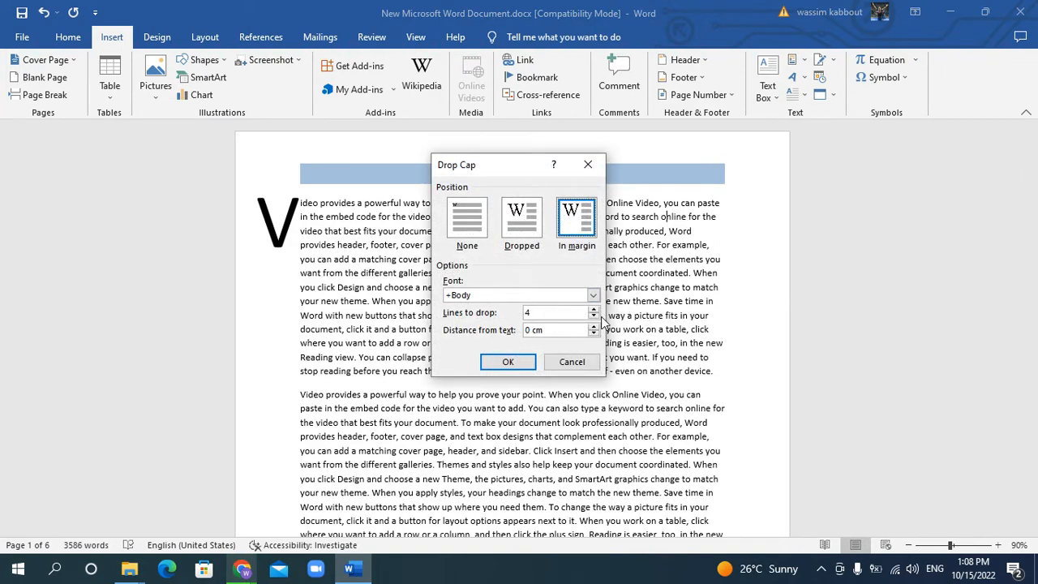
left_click(593, 310)
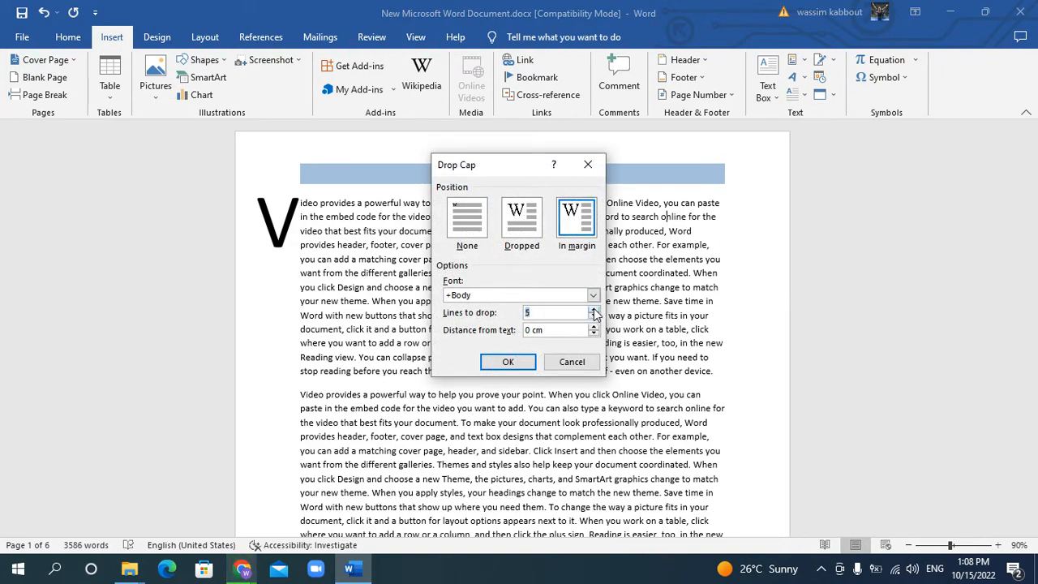
left_click(507, 361)
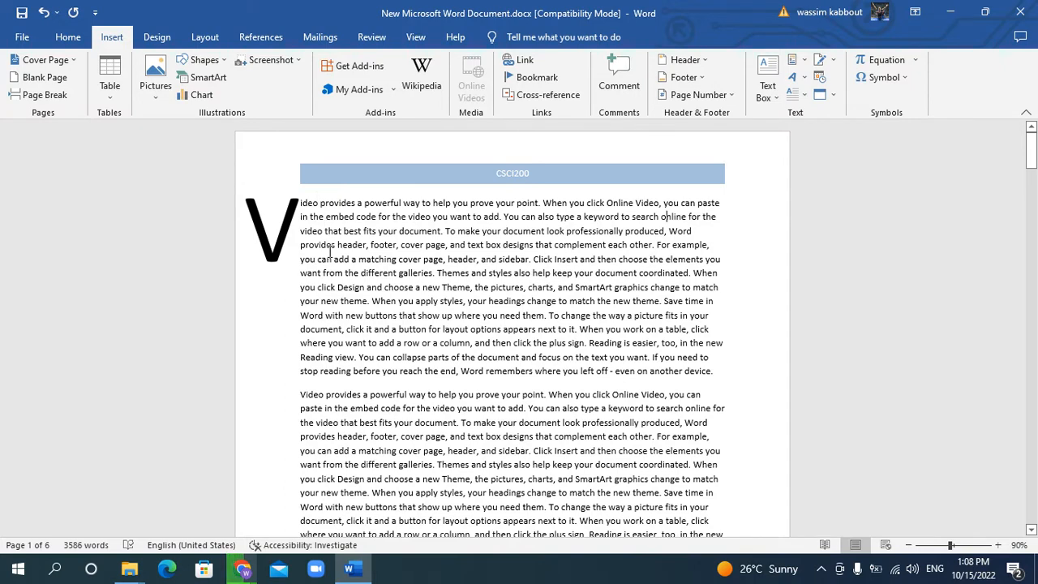
Add a Dropped drop cap to the initial letter of the second paragraph
scroll(329, 250, "down", 2)
left_click_drag(300, 300, 308, 300)
left_click(798, 95)
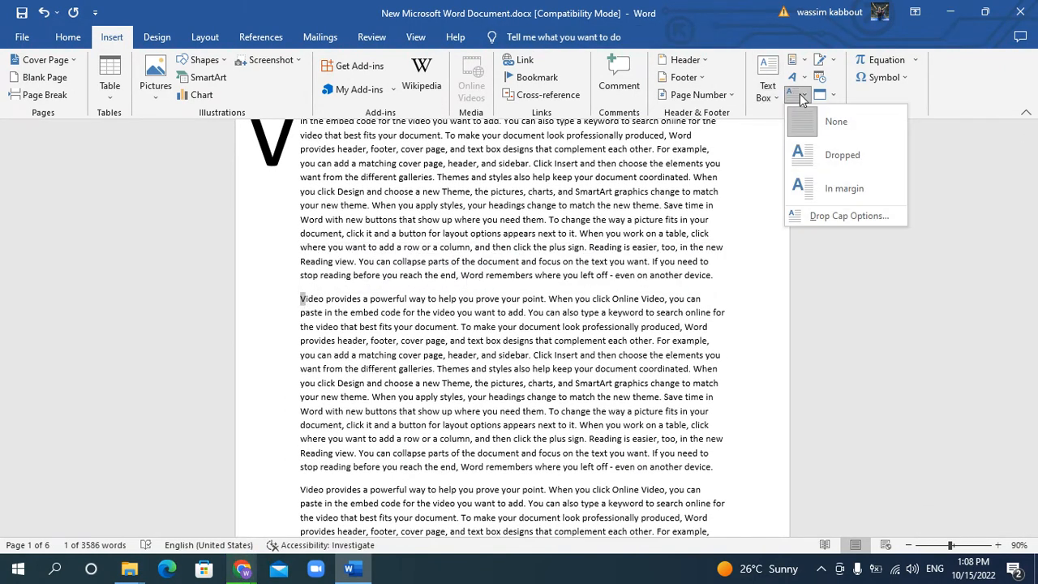
left_click(840, 166)
left_click(366, 317)
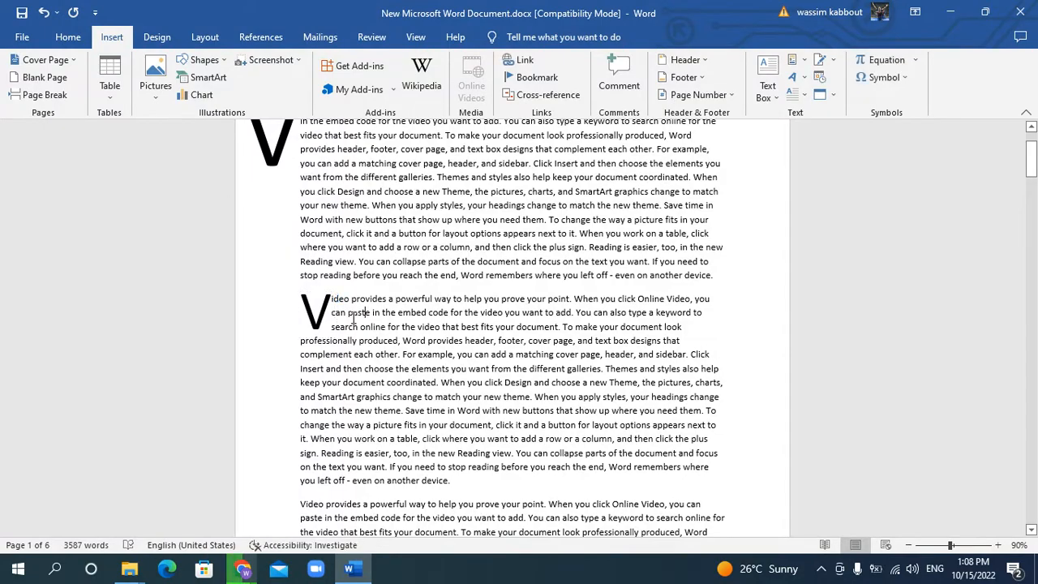
Insert a Simple Text Box from the built-in designs on the empty last page
scroll(375, 305, "down", 4)
left_click_drag(1036, 164, 1034, 546)
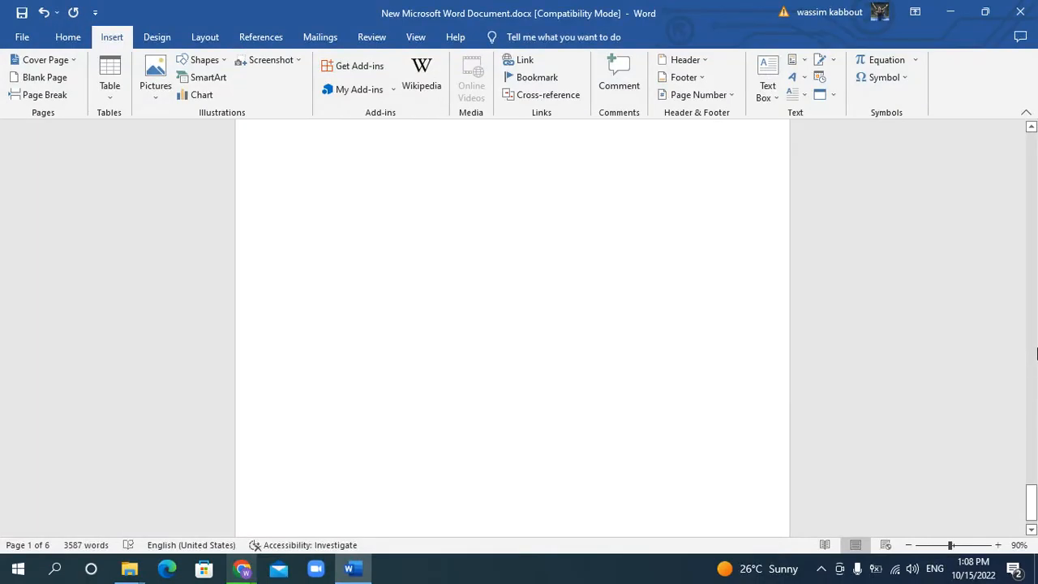
scroll(636, 330, "up", 10)
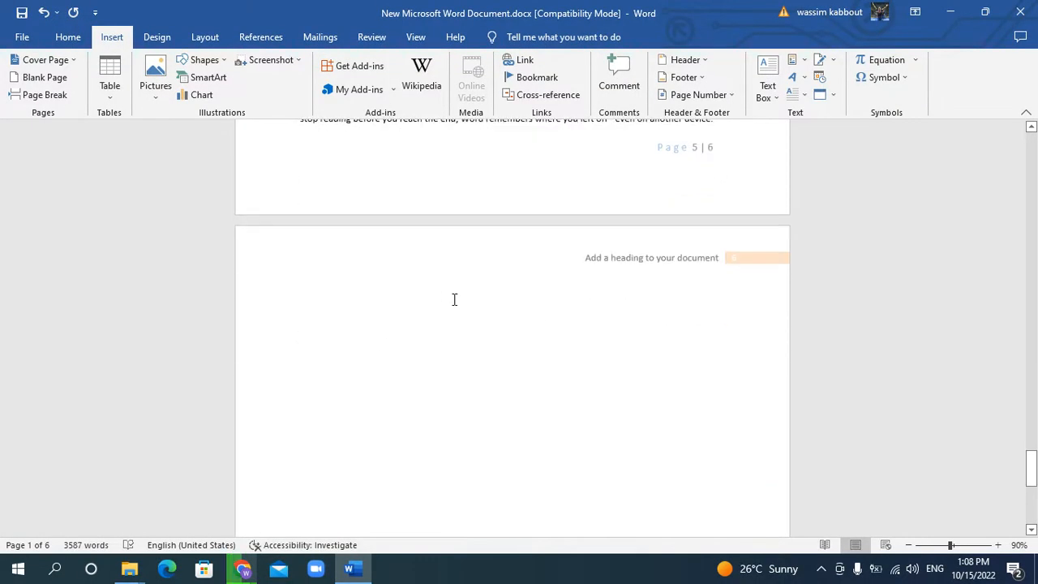
left_click(390, 344)
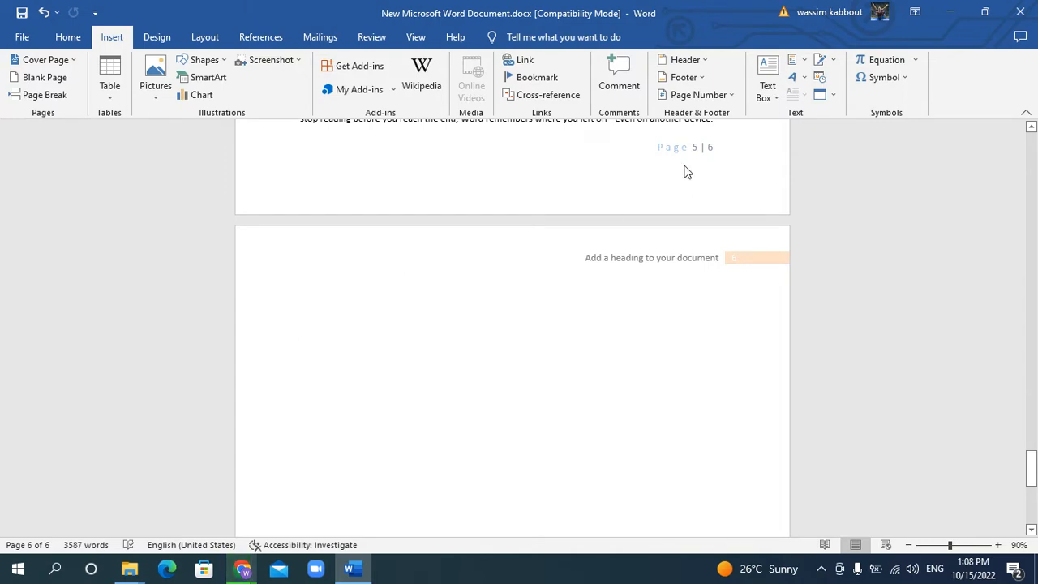
left_click(773, 96)
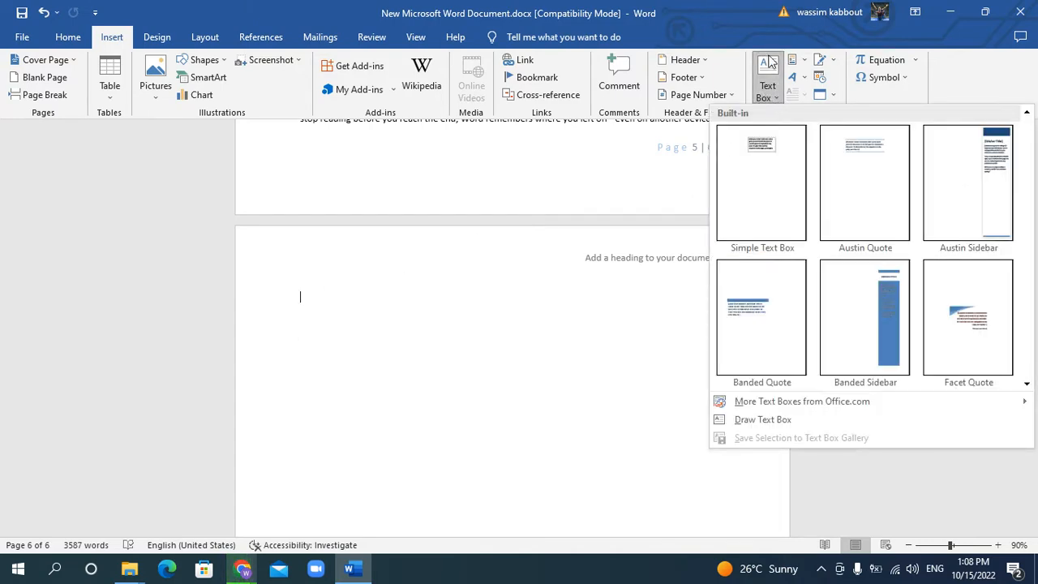
left_click(765, 92)
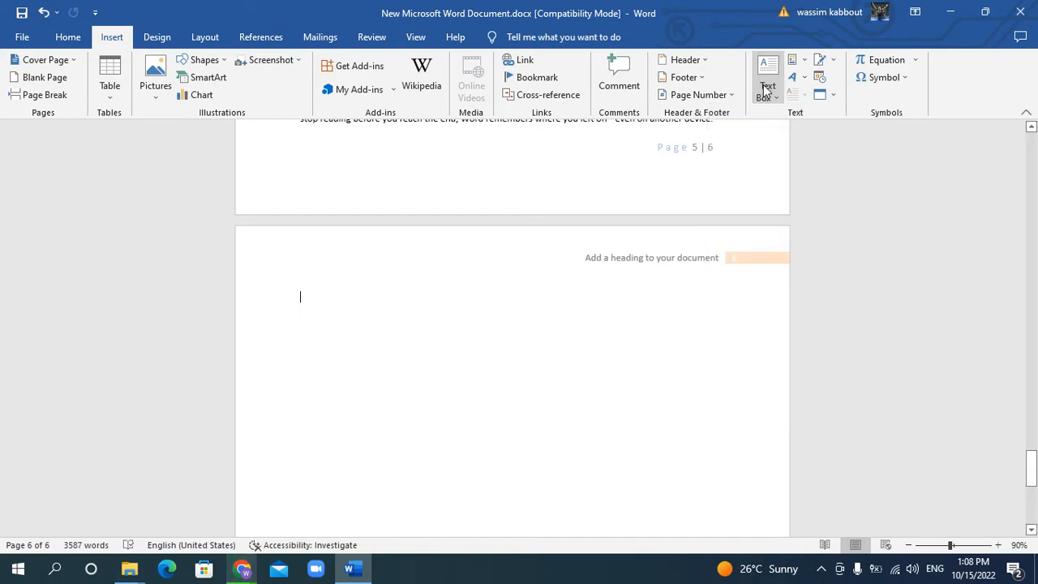
left_click(769, 95)
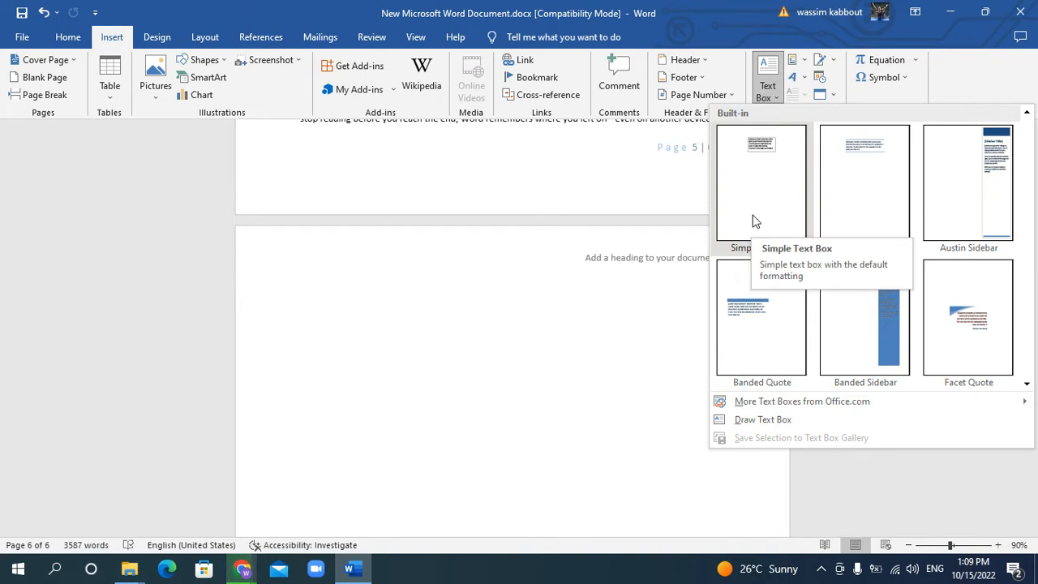
scroll(799, 264, "down", 5)
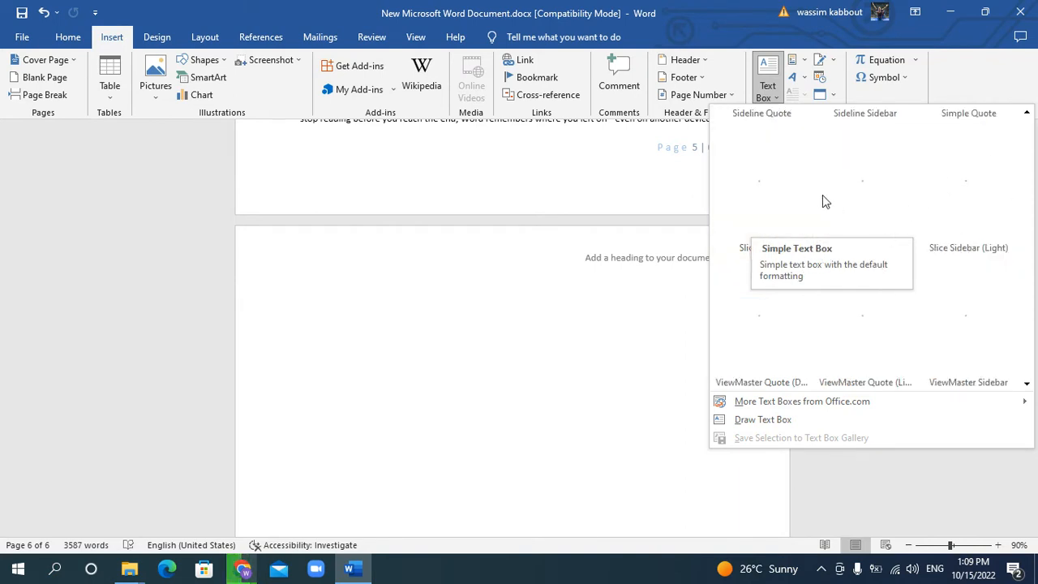
scroll(822, 202, "up", 5)
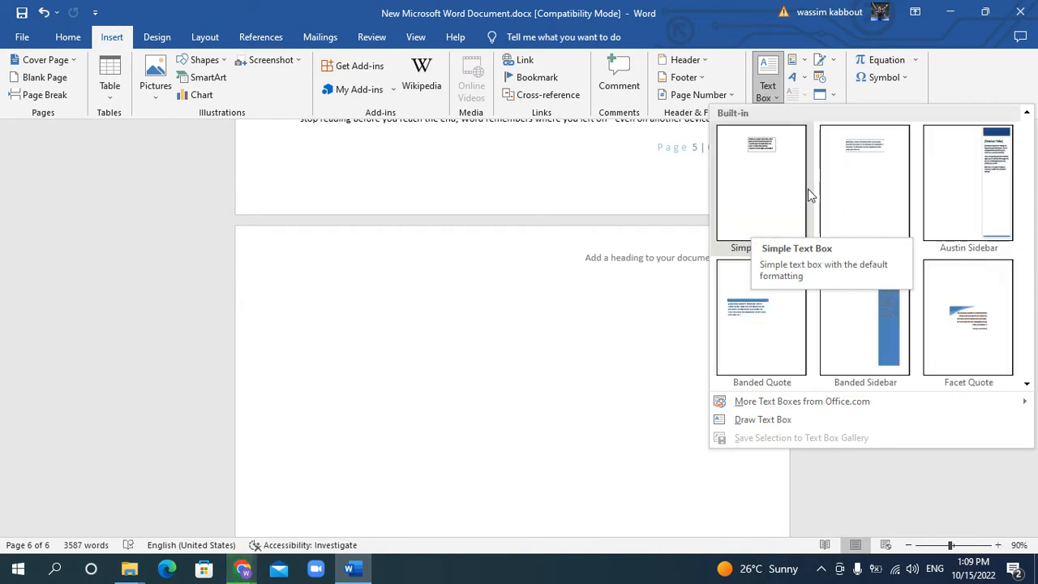
left_click(751, 186)
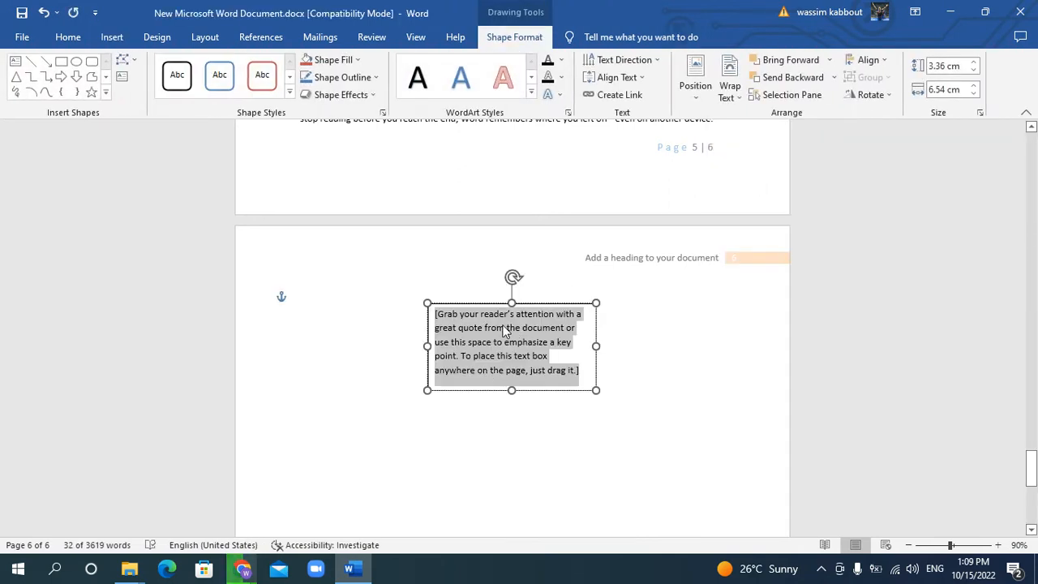
Move the text box around the page and position it in Middle Center with Square Text Wrapping
left_click_drag(498, 301, 589, 350)
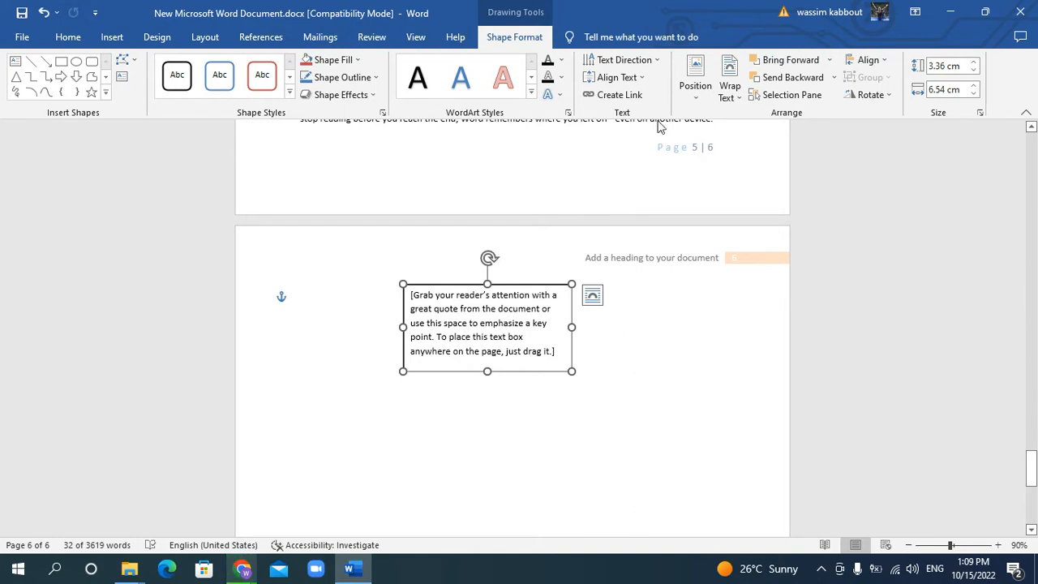
left_click(697, 89)
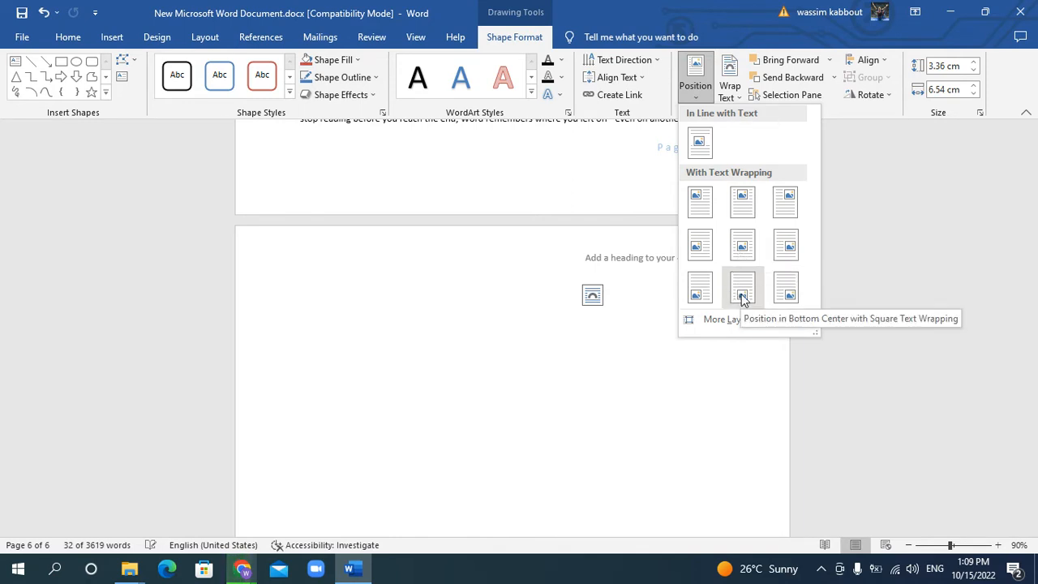
left_click(743, 247)
scroll(556, 387, "down", 6)
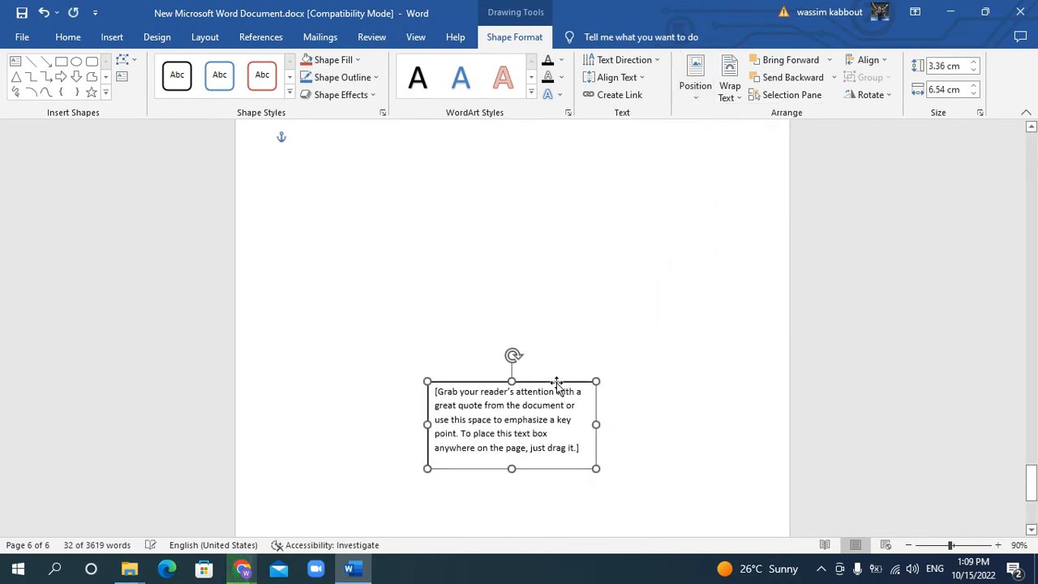
Resize the text box to 4.5 cm high and 8 cm wide
left_click(974, 61)
left_click(974, 62)
left_click(974, 62)
left_click(974, 62)
left_click(974, 61)
left_click(974, 62)
left_click(973, 63)
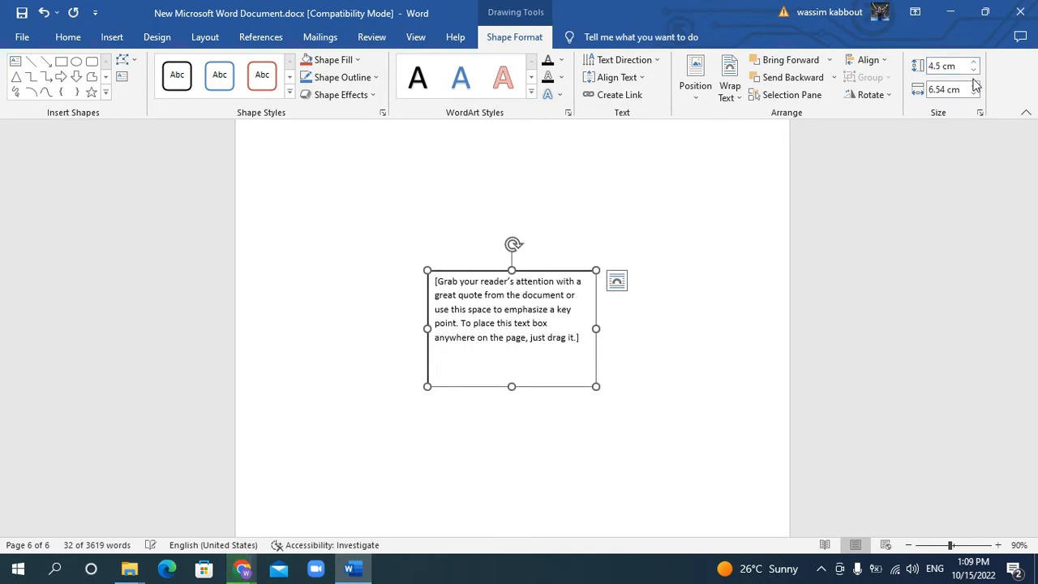
left_click(975, 86)
left_click(975, 86)
left_click(974, 86)
left_click(975, 85)
left_click(975, 86)
left_click(975, 86)
left_click(974, 86)
left_click(974, 86)
left_click(974, 86)
left_click(975, 86)
left_click(974, 86)
left_click(975, 86)
Fill the text box with standard yellow
scroll(728, 244, "up", 5)
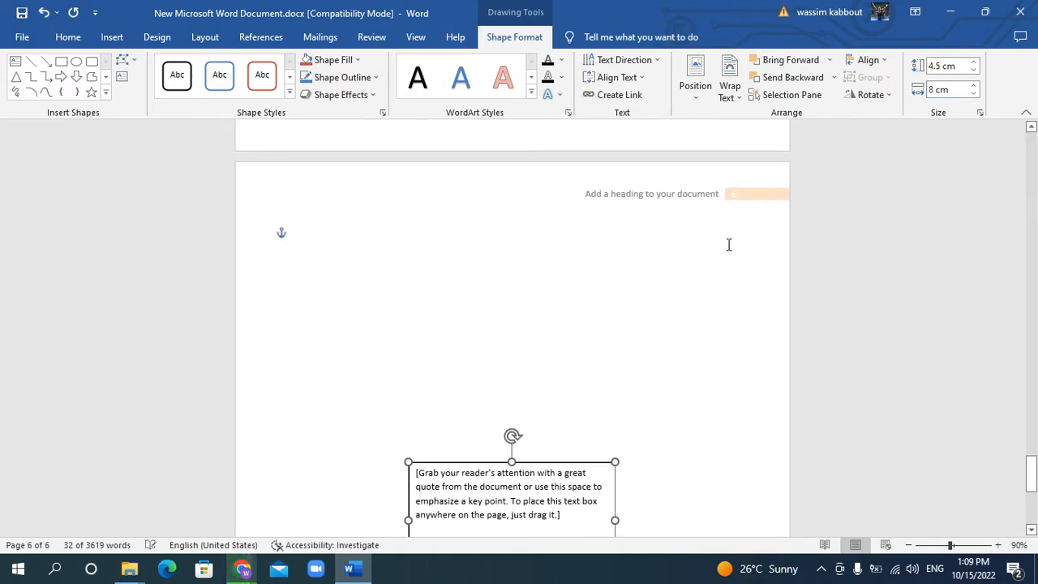
left_click(357, 60)
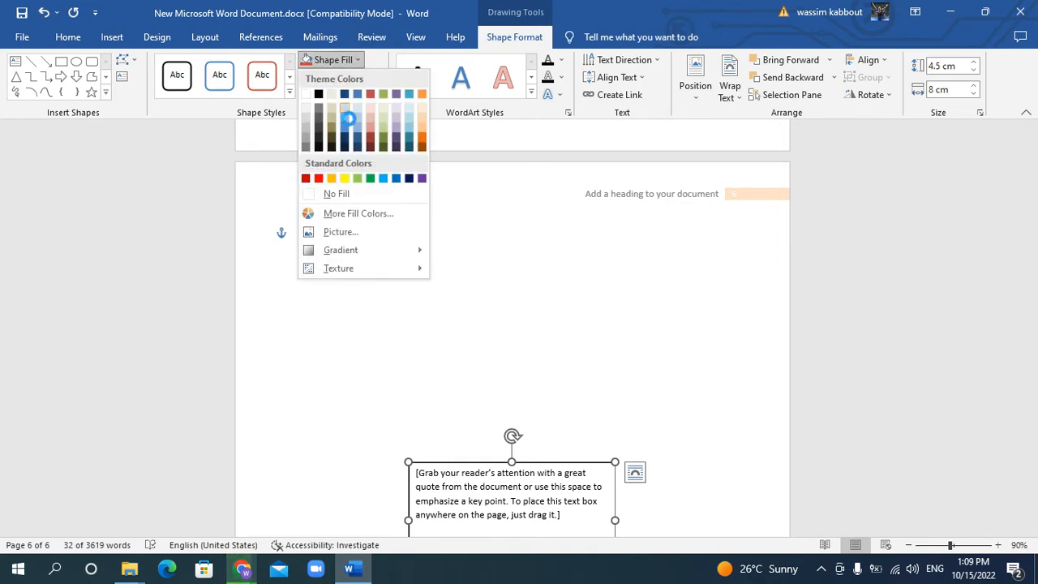
left_click(344, 178)
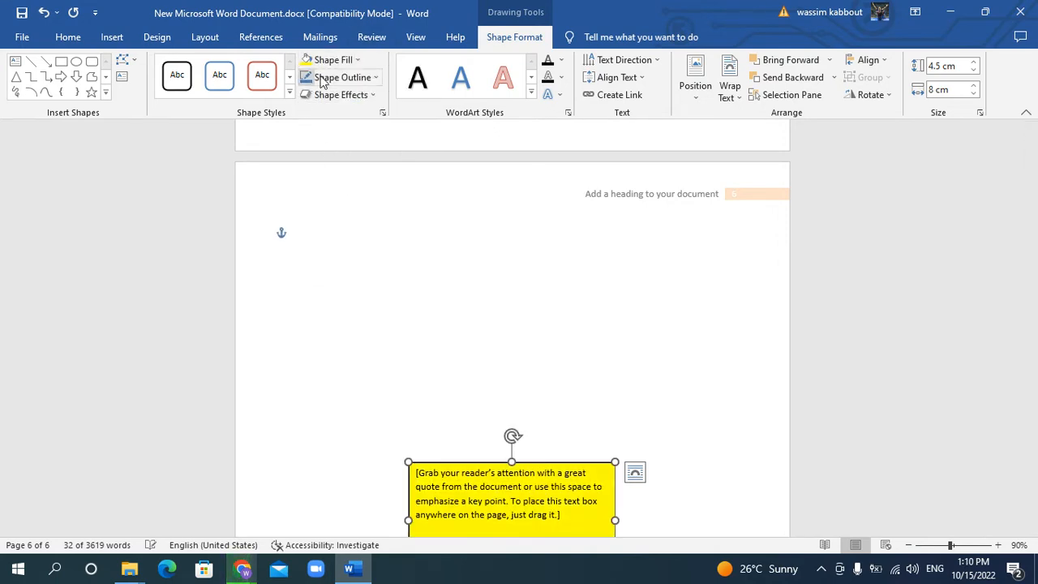
Give the text box a standard light blue outline with a weight of 3 pt
left_click(373, 79)
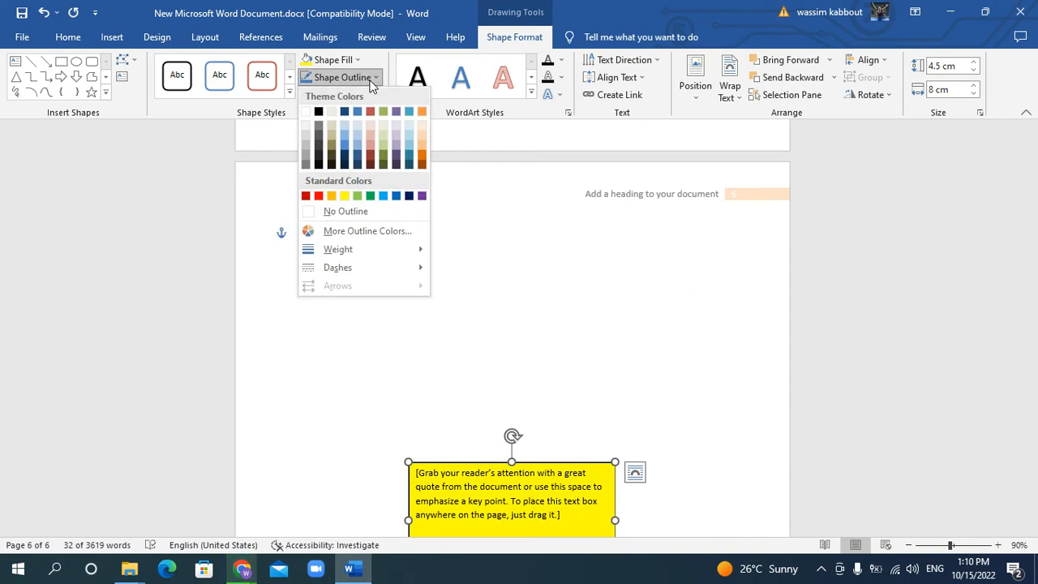
left_click(384, 197)
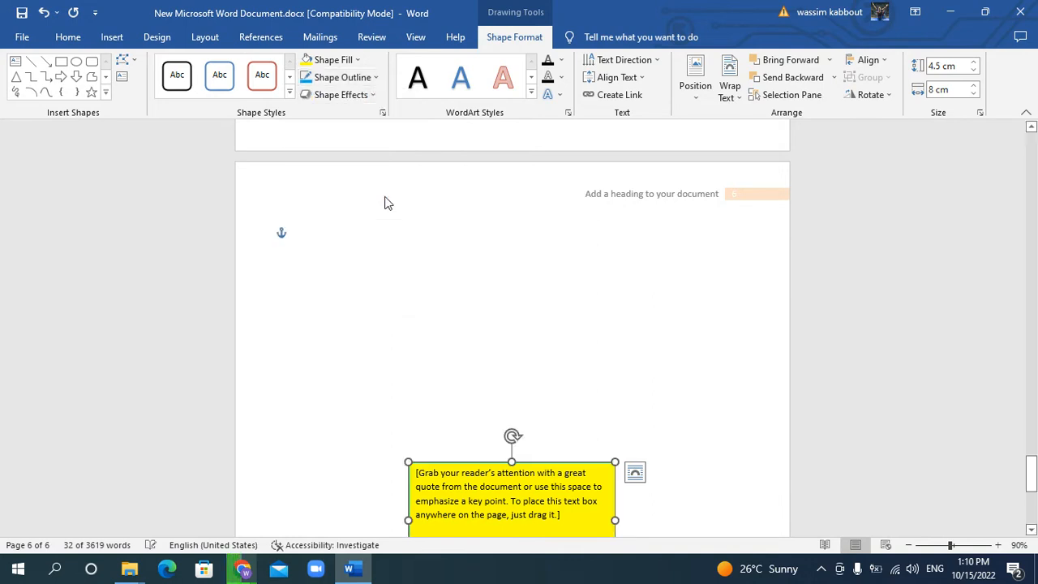
left_click(373, 84)
mouse_move(406, 249)
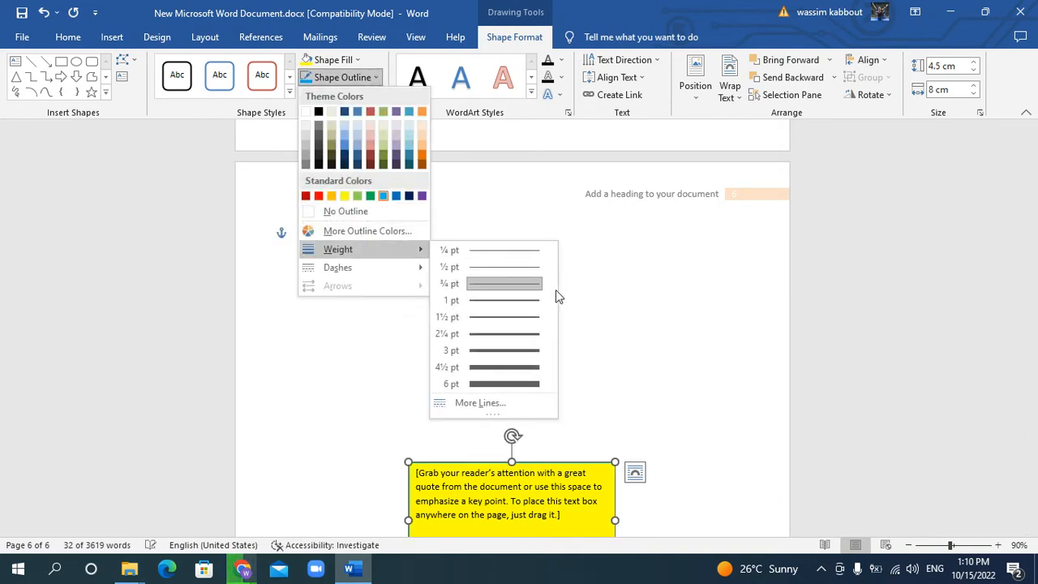
left_click(493, 351)
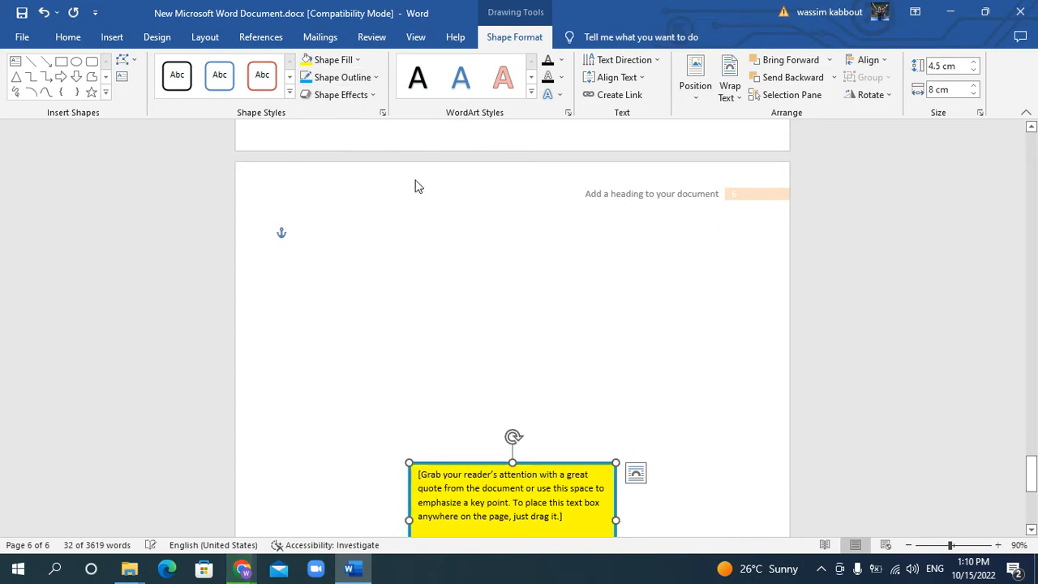
Change the text box's outline to a dash-dot line style
left_click(364, 82)
mouse_move(375, 276)
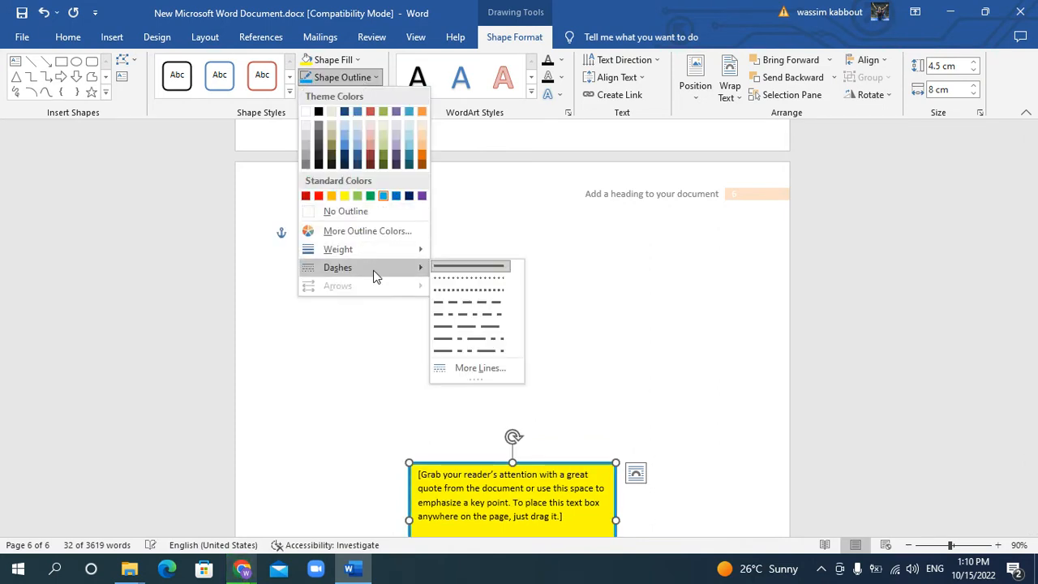
left_click(465, 315)
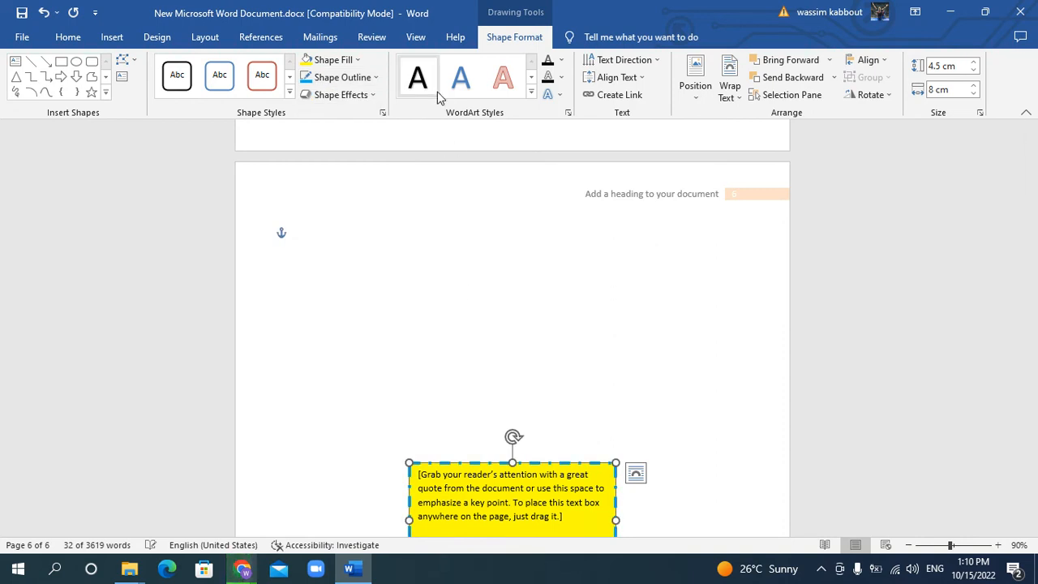
Examine the fill, outline, effect and WordArt style options available for the text inside the text box
scroll(666, 265, "down", 2)
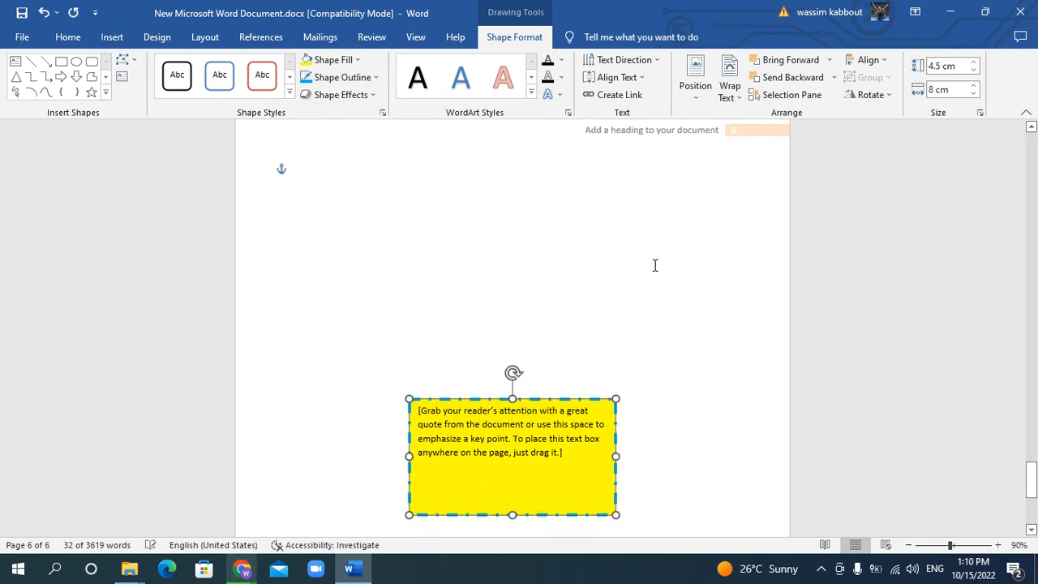
left_click(502, 472)
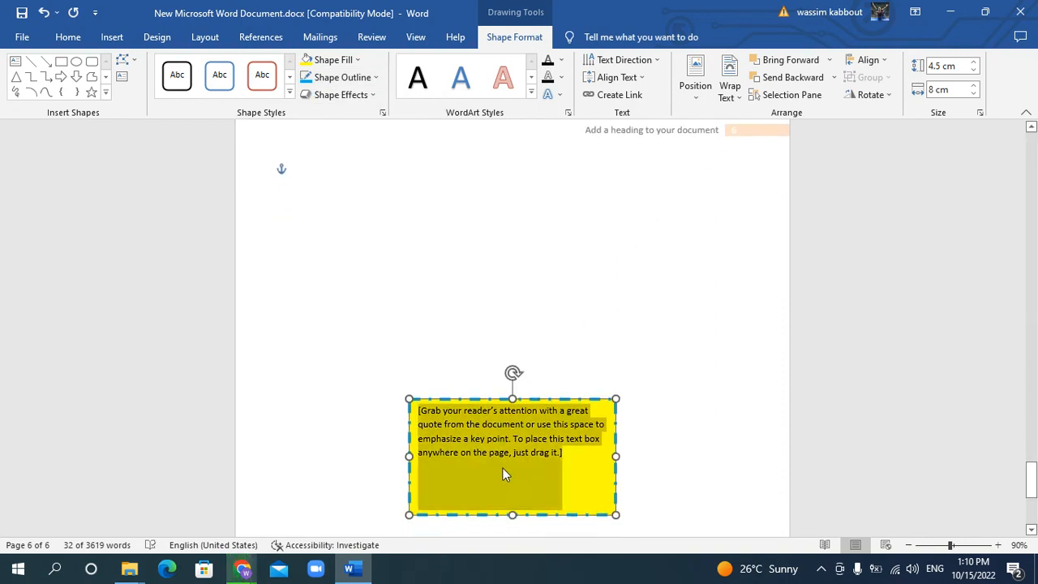
left_click(561, 60)
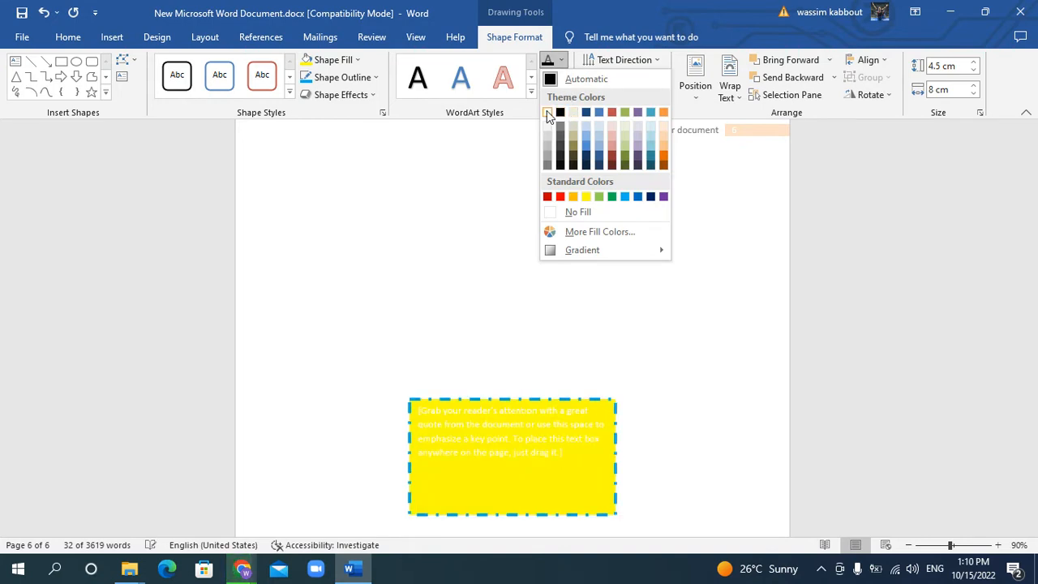
left_click(560, 62)
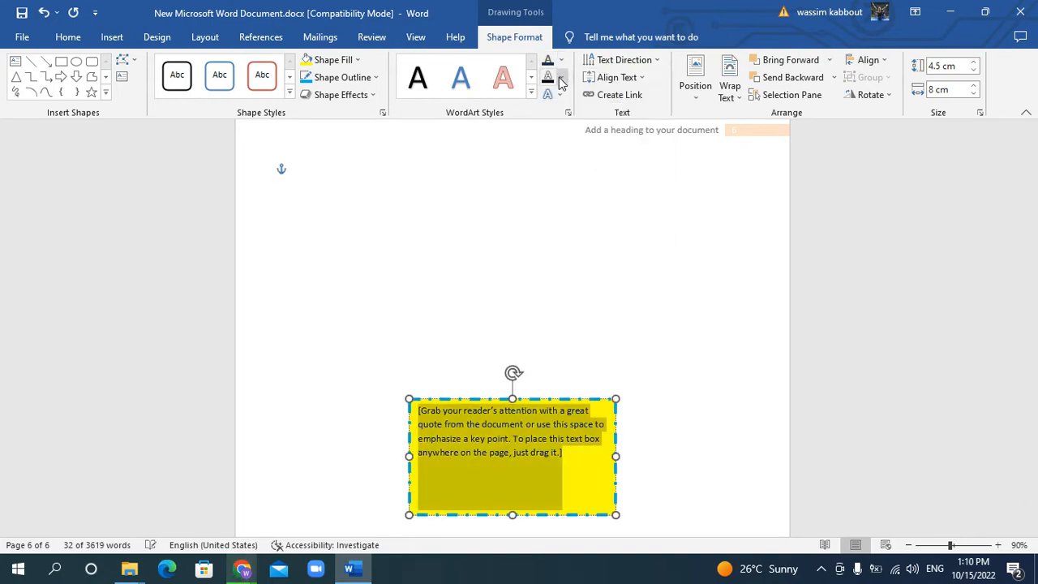
left_click(560, 77)
left_click(560, 78)
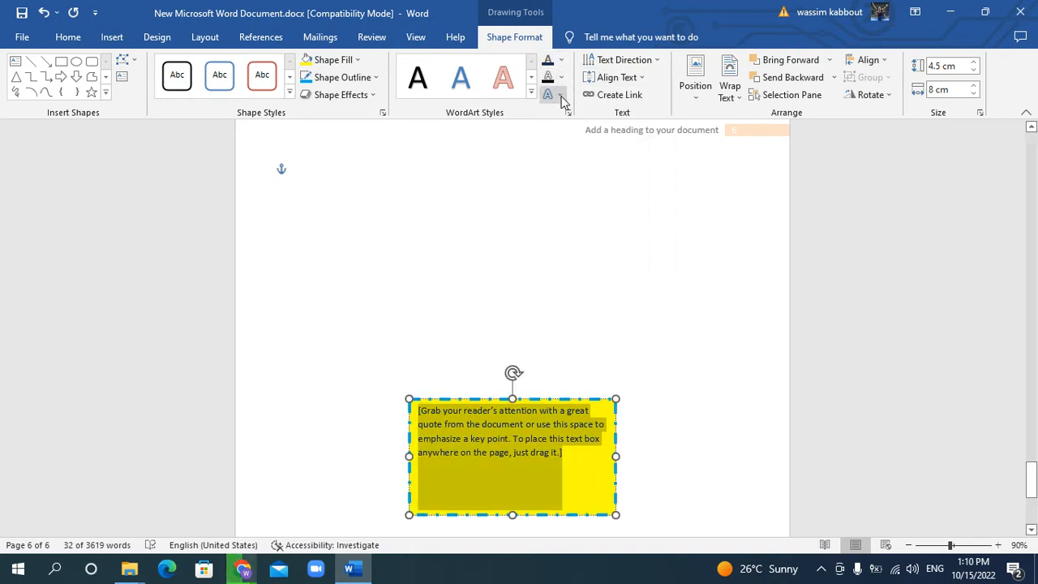
left_click(559, 94)
left_click(532, 95)
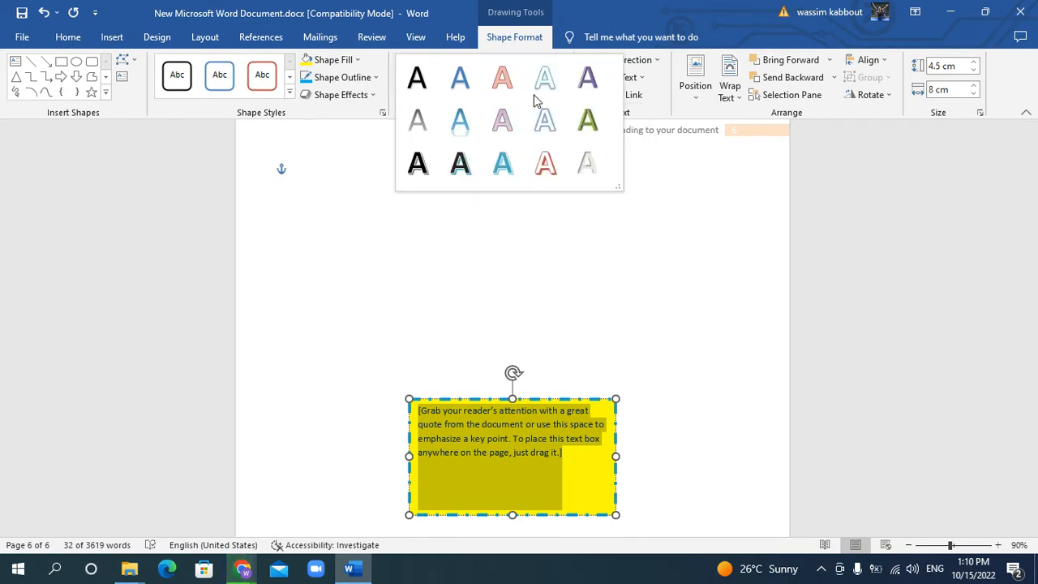
left_click(681, 225)
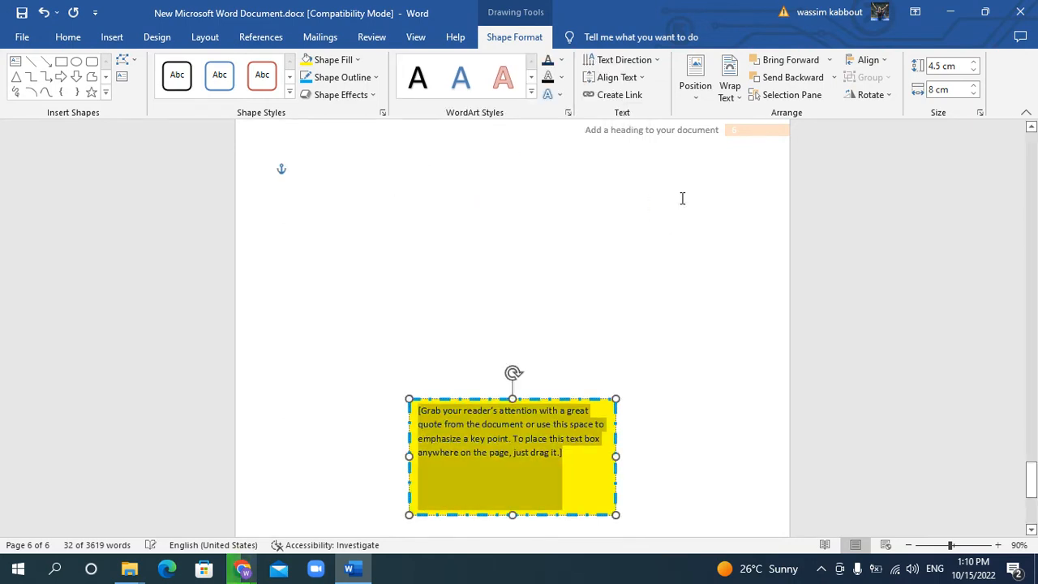
Rotate all text in the text box 270° and return its direction to Horizontal
left_click(616, 60)
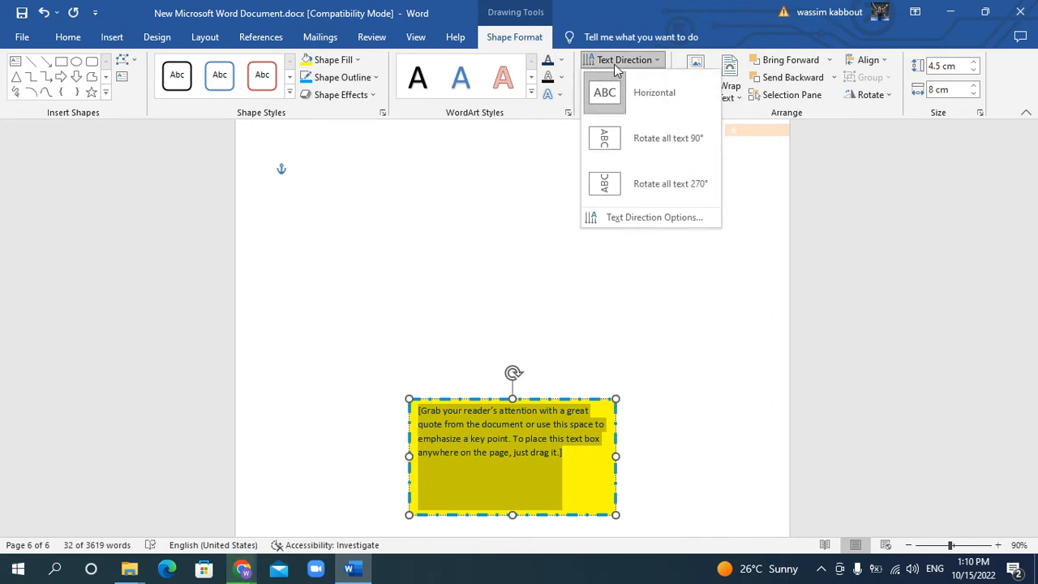
left_click(626, 192)
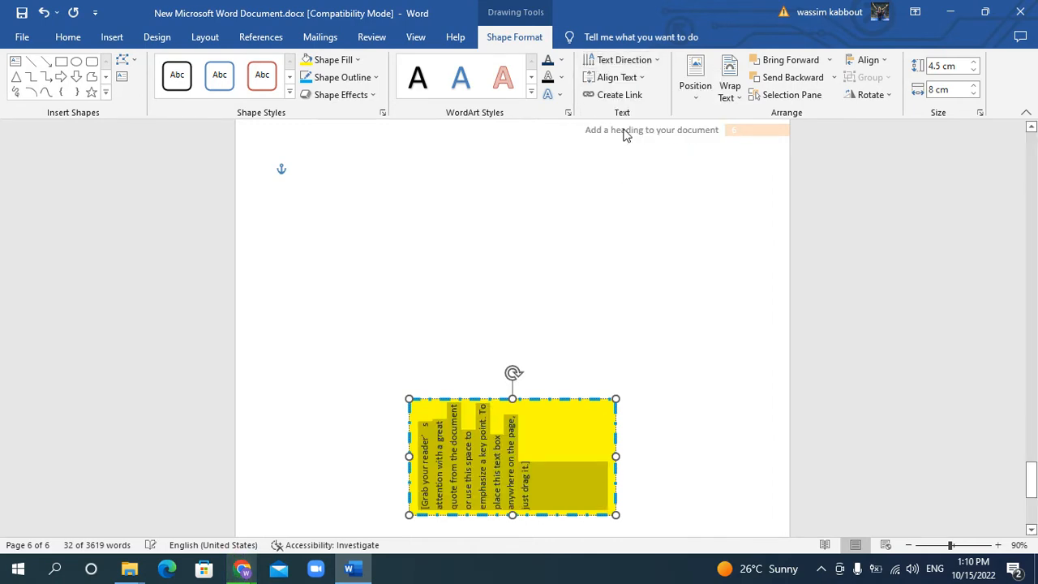
left_click(621, 65)
left_click(631, 99)
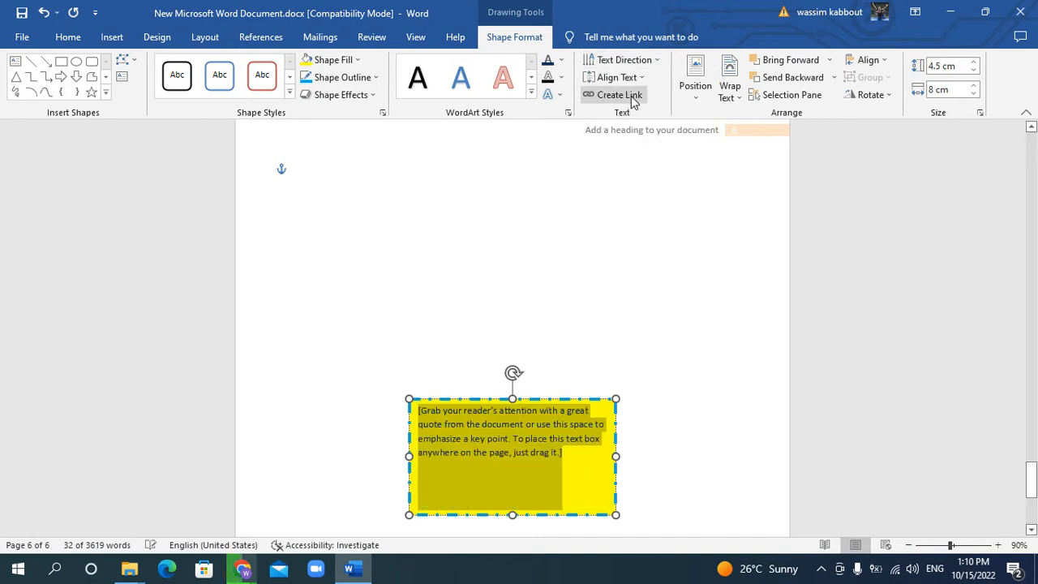
Examine the text wrapping options available for the text box
scroll(634, 336, "up", 1)
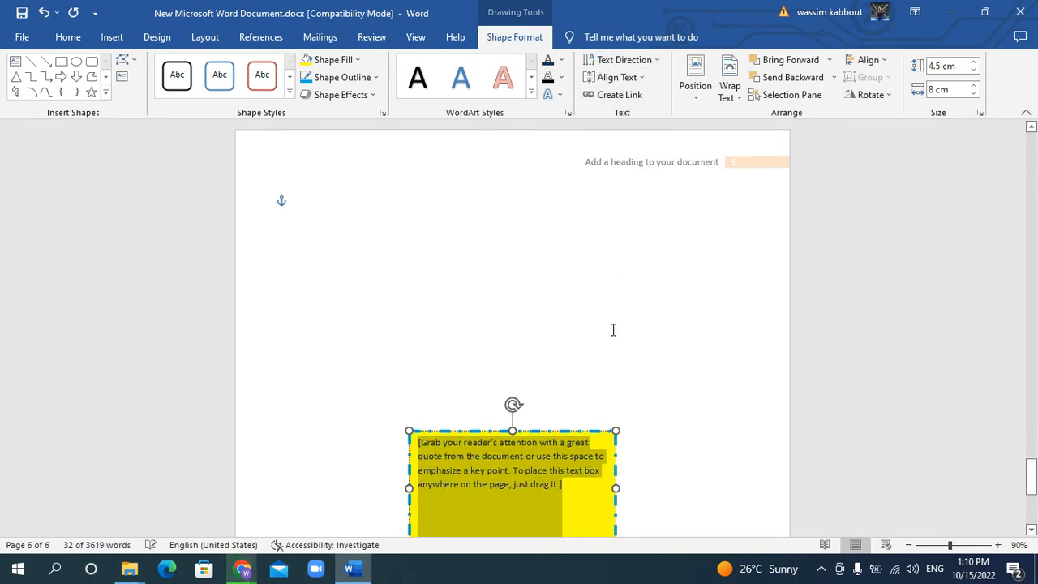
scroll(614, 326, "down", 1)
scroll(613, 325, "up", 4)
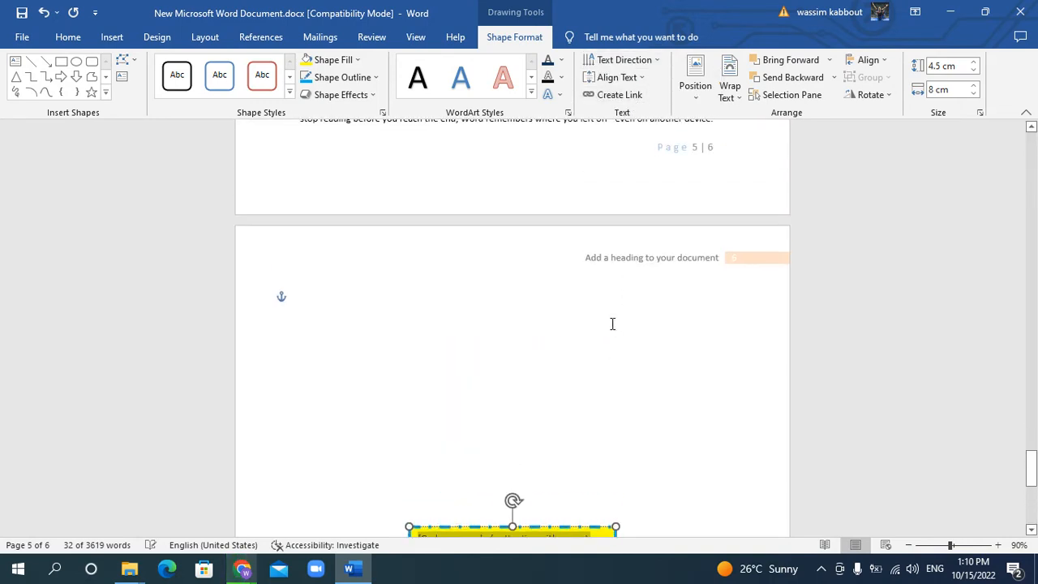
scroll(612, 323, "down", 4)
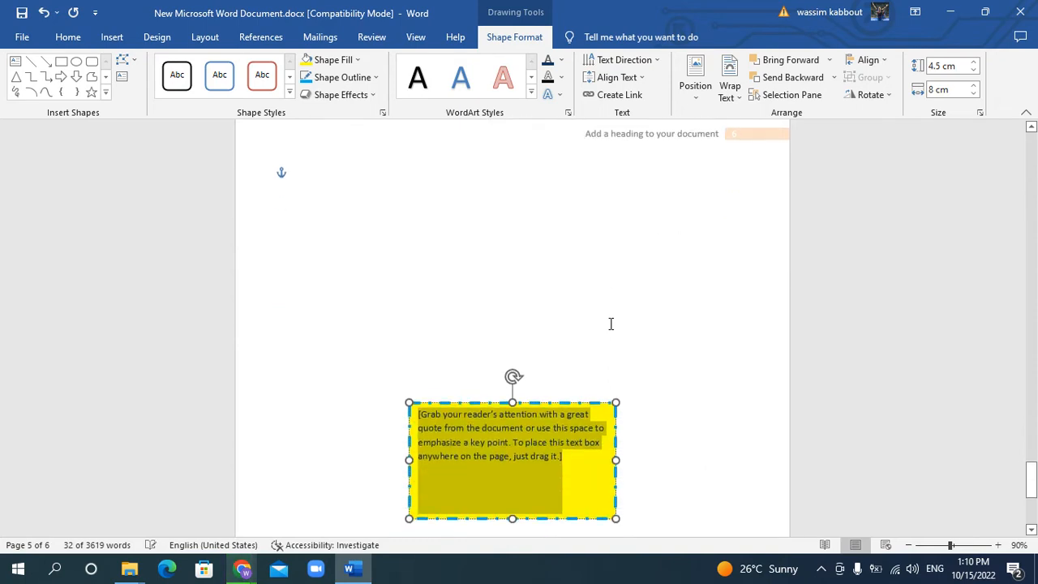
left_click(730, 93)
left_click(552, 297)
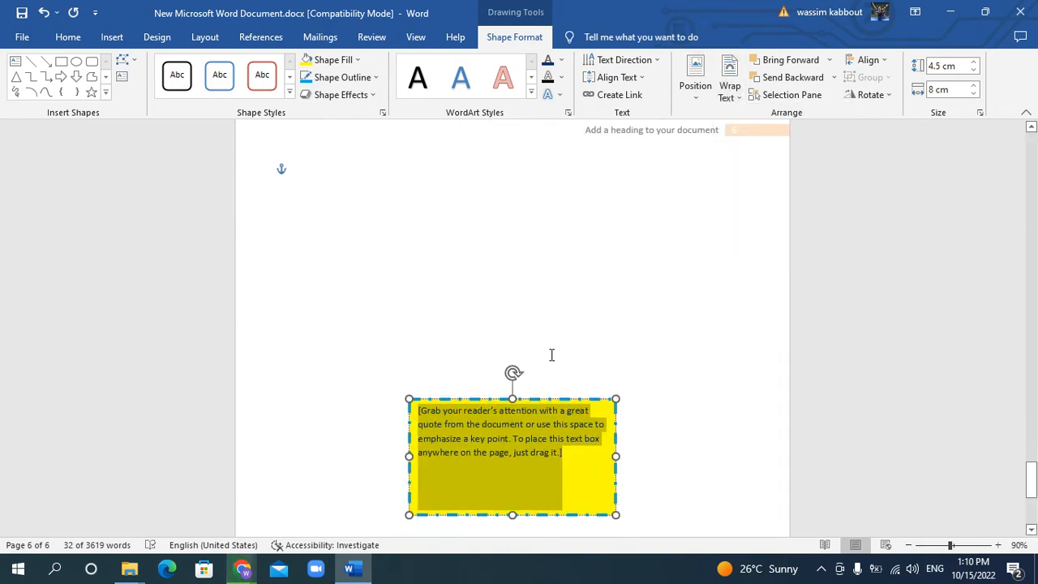
left_click(734, 94)
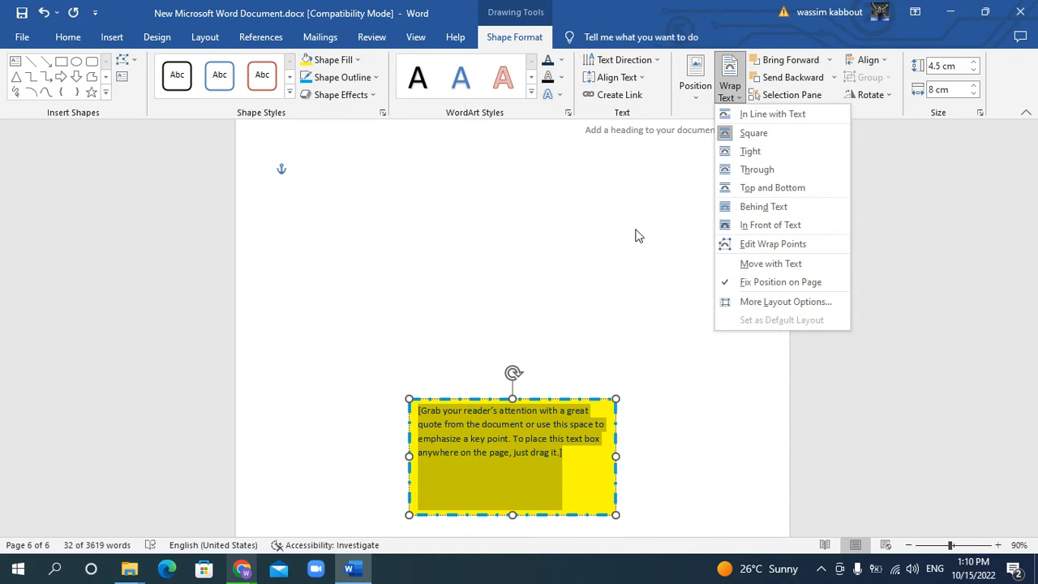
scroll(637, 233, "up", 1)
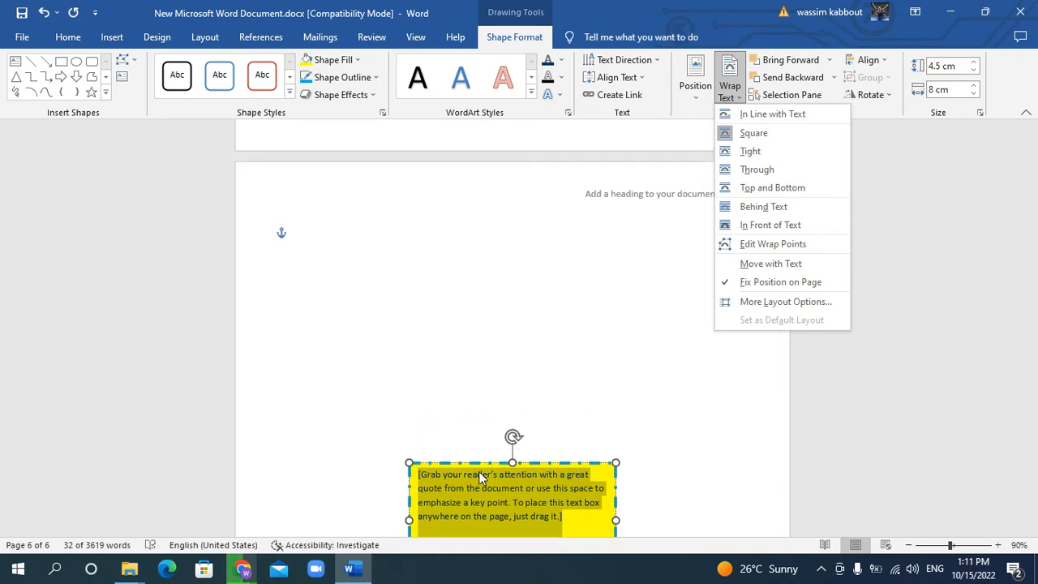
left_click(524, 394)
Move the text box into the middle of a body paragraph on page 5 and set its text wrapping to Tight
left_click_drag(473, 463, 508, 123)
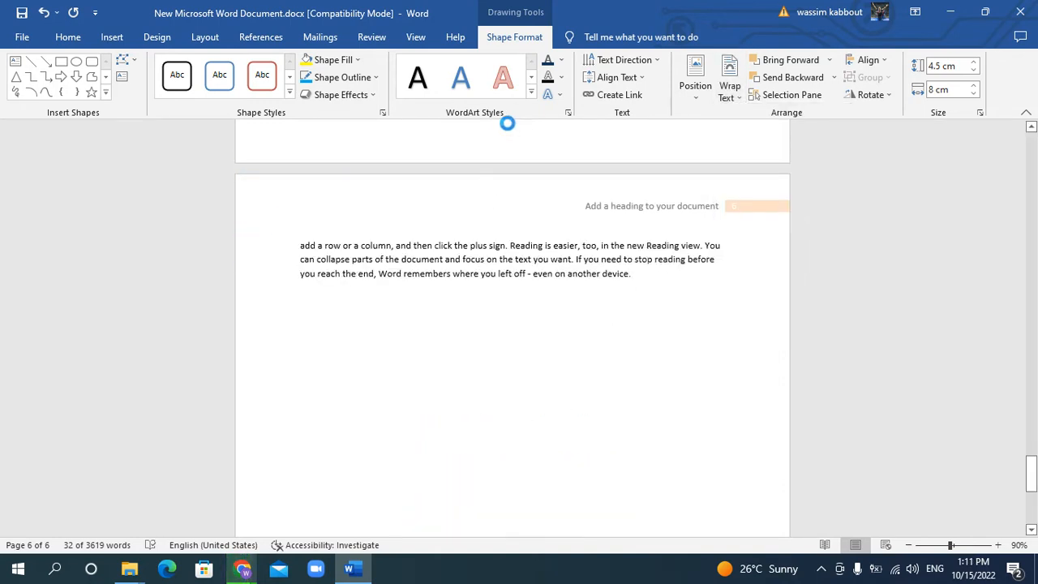
scroll(558, 183, "up", 6)
left_click_drag(452, 257, 550, 244)
left_click_drag(551, 226, 550, 232)
left_click(730, 89)
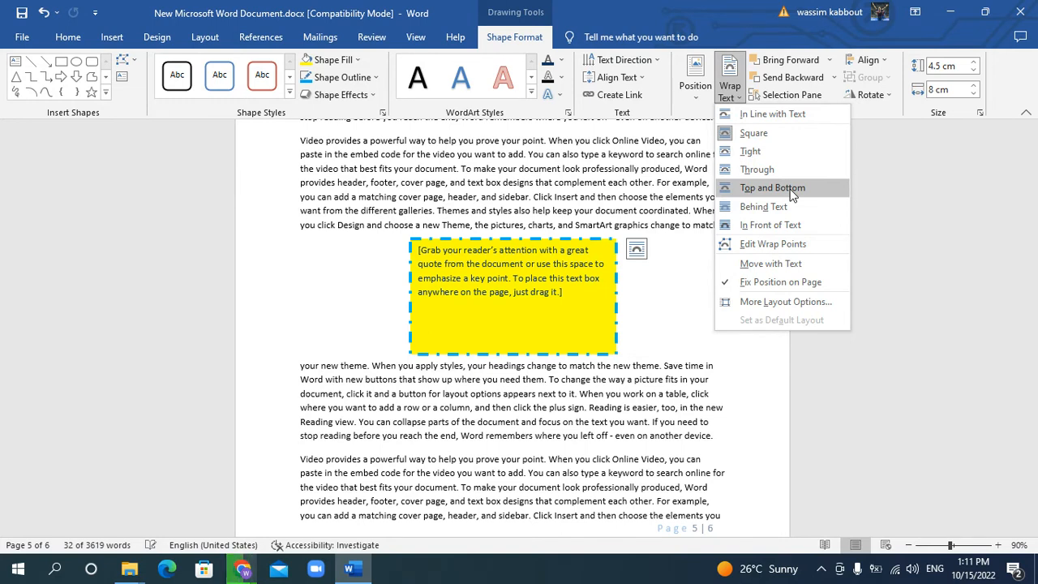
left_click(764, 150)
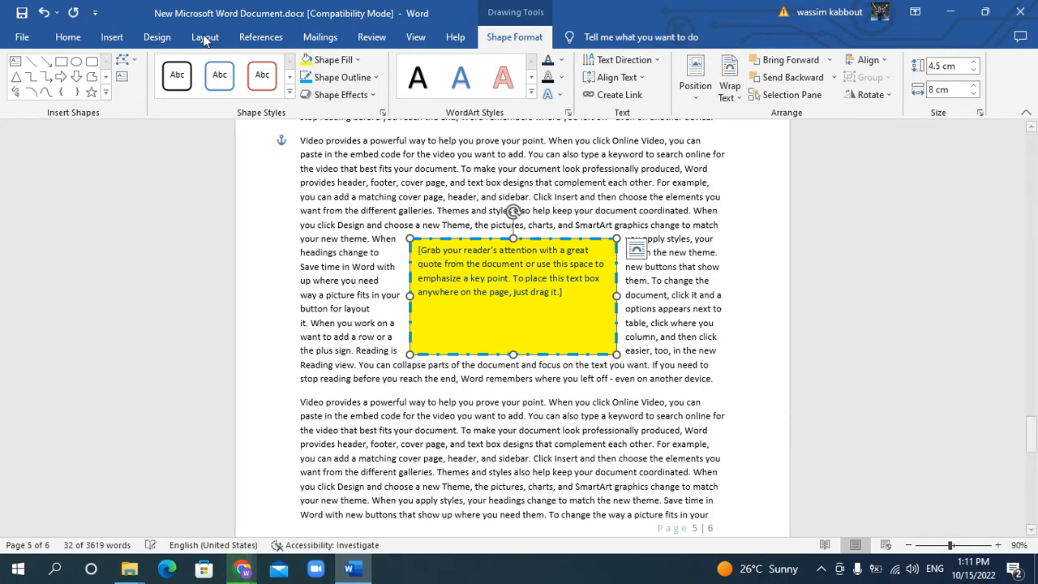
Insert a blue-outlined WordArt reading CSCI200 on the empty line below the last paragraph on page 6
left_click(114, 37)
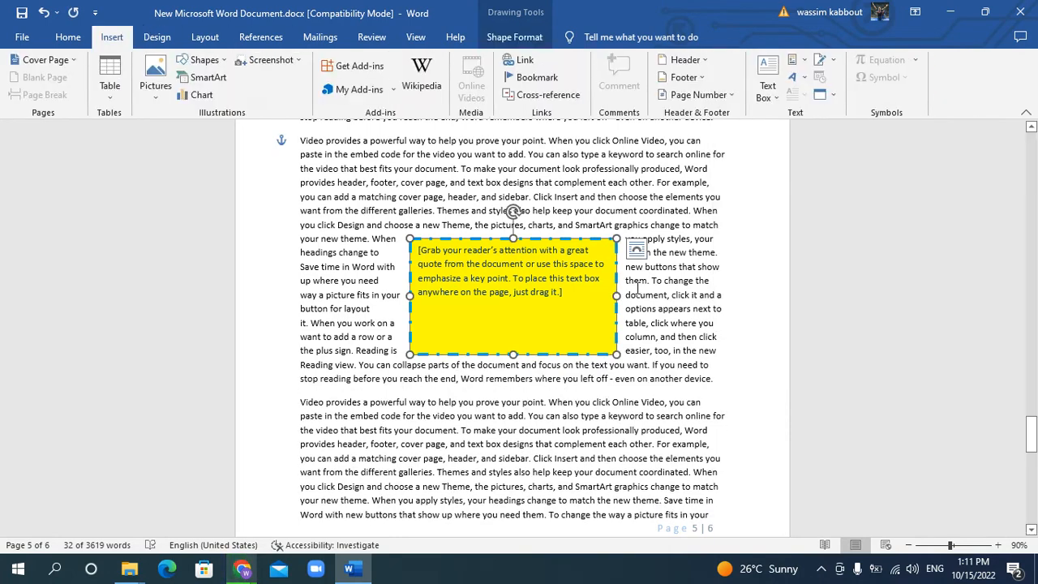
scroll(722, 335, "down", 10)
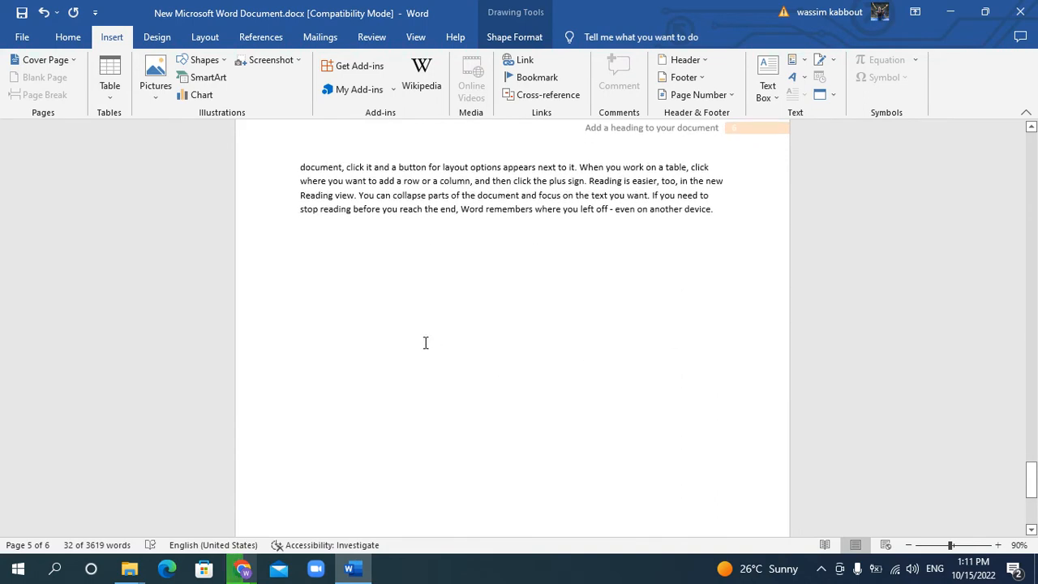
left_click(411, 318)
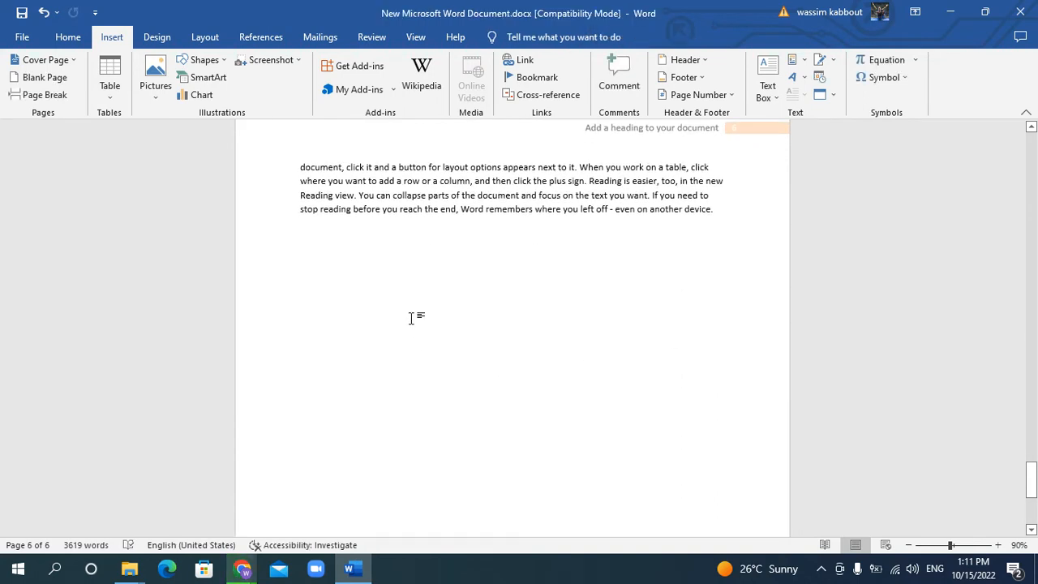
left_click(805, 81)
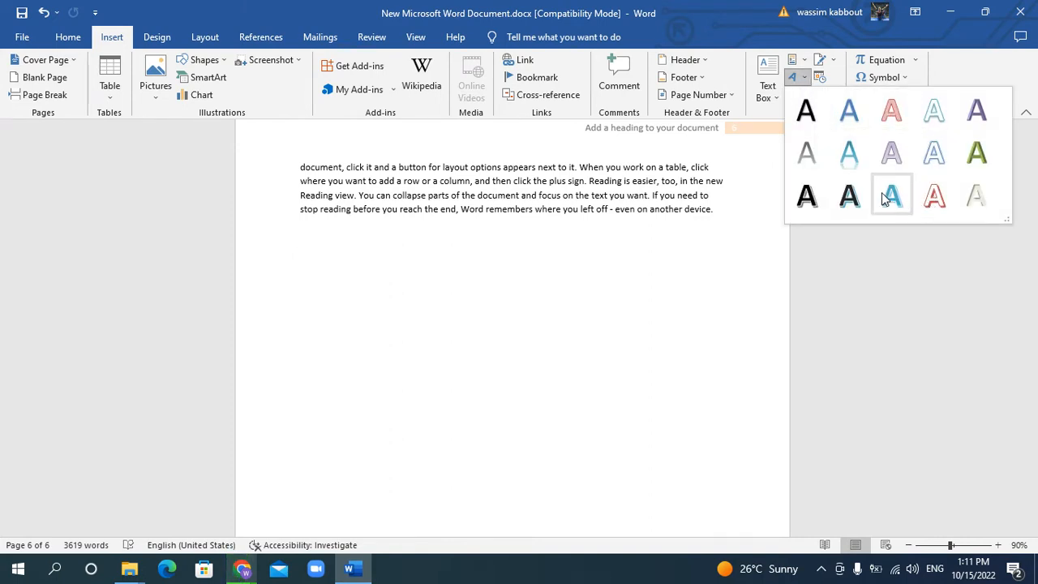
left_click(932, 152)
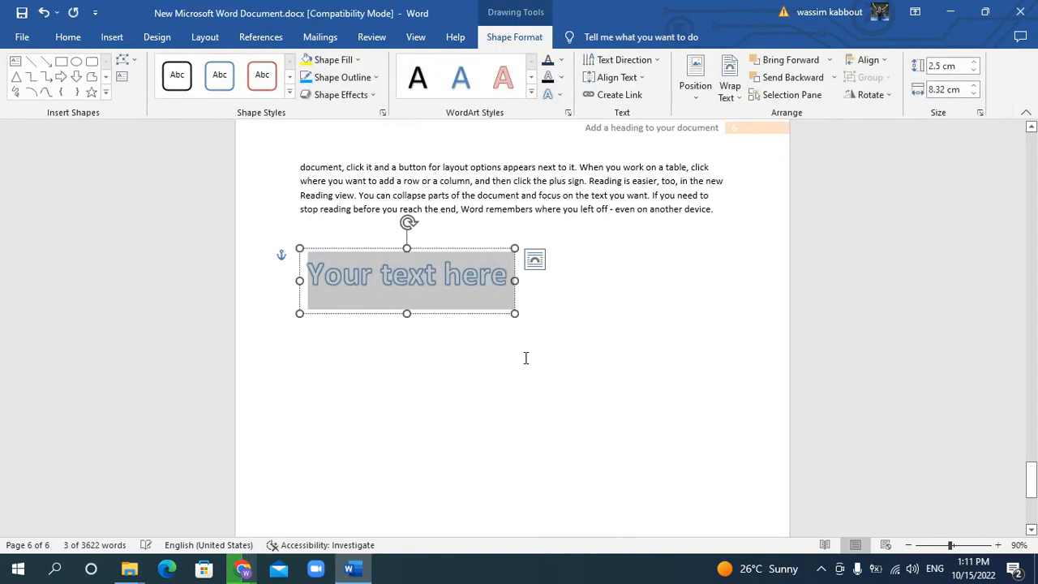
type("CSCI200")
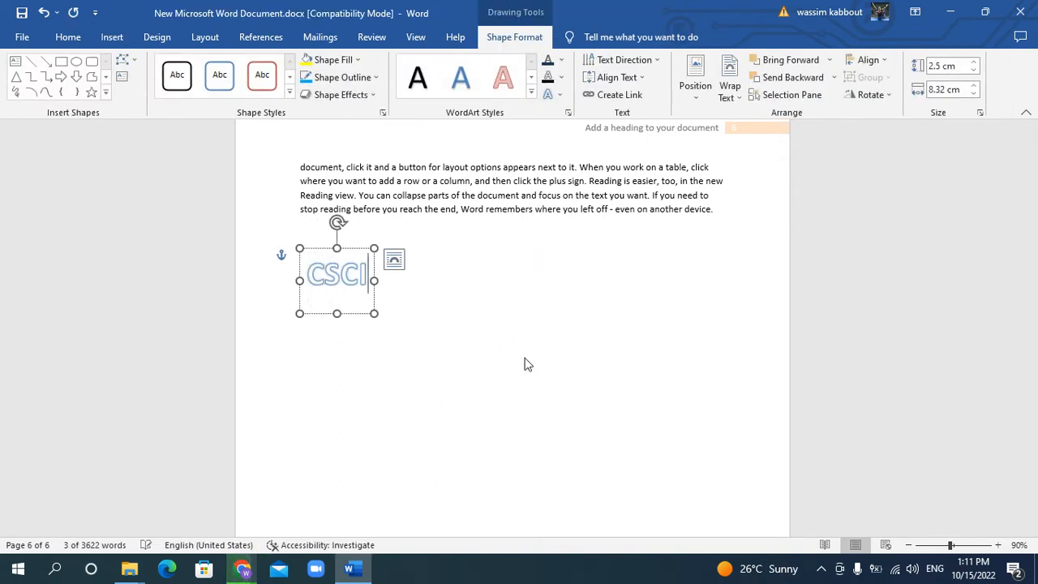
left_click(551, 381)
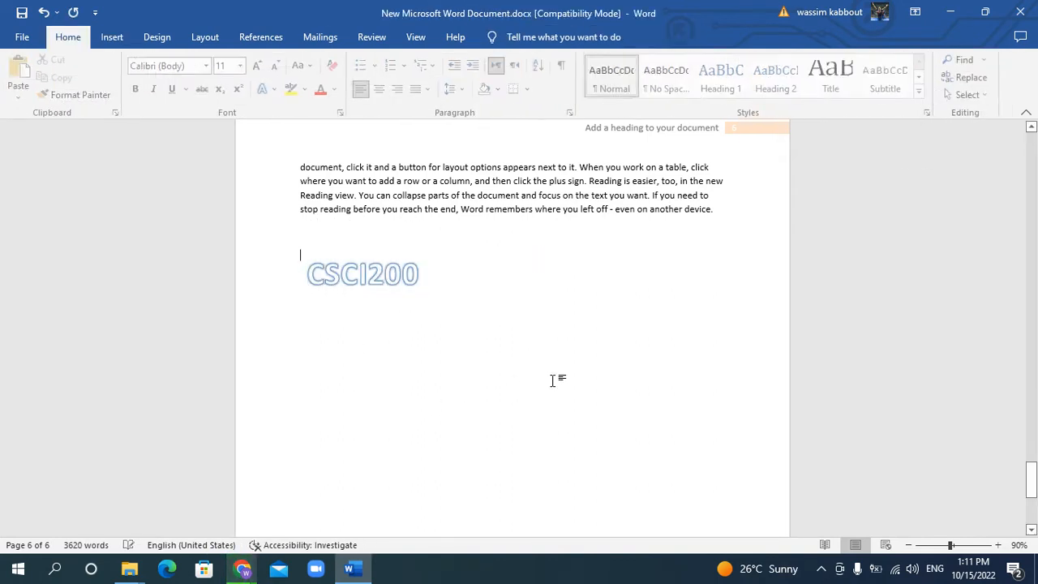
Move the CSCI200 WordArt to the horizontal middle of the page and review its position and text wrapping options
left_click(358, 253)
left_click_drag(359, 253, 508, 264)
left_click(691, 81)
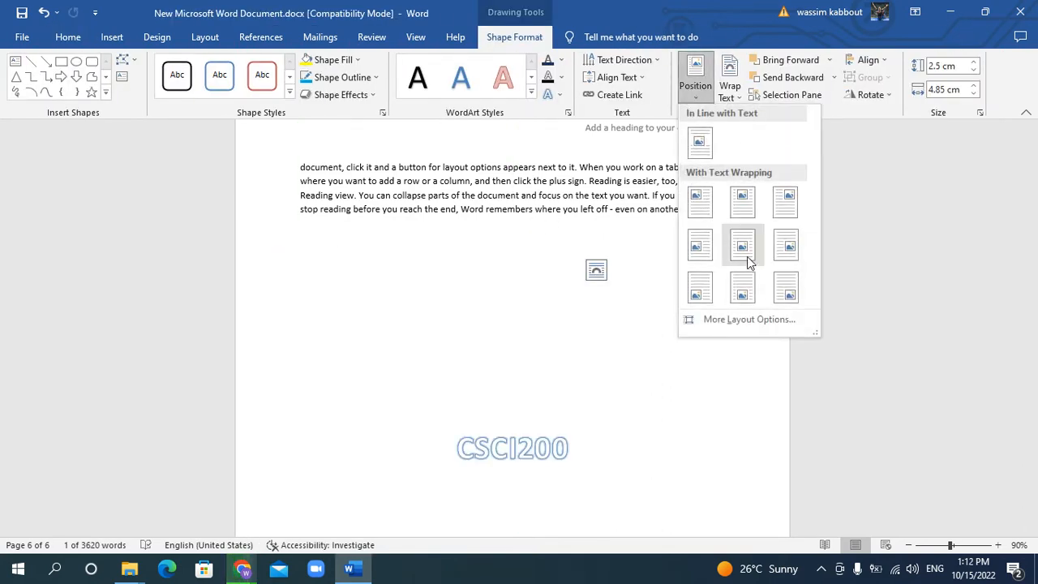
left_click(748, 107)
left_click(736, 95)
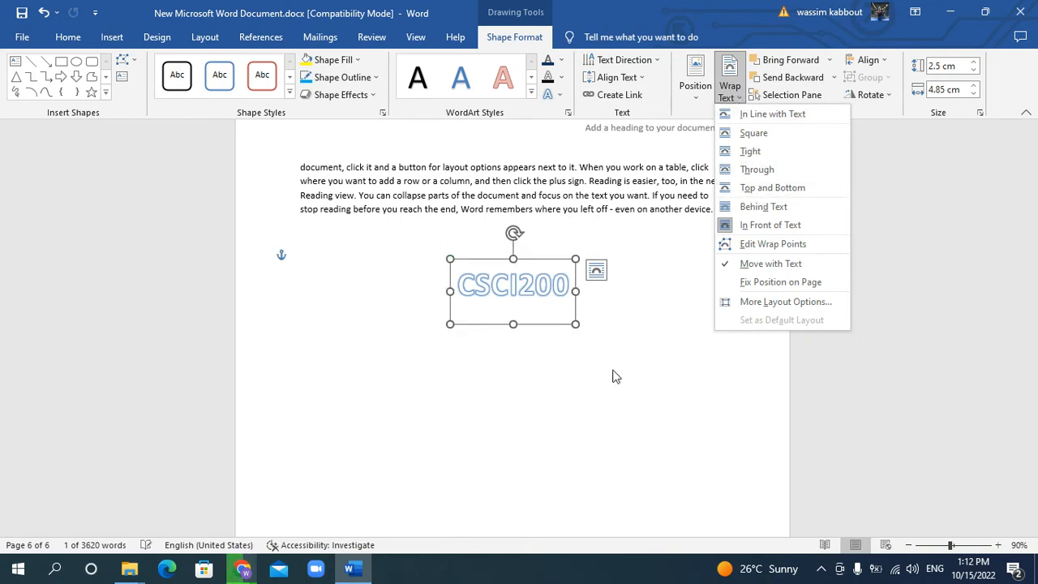
key("Escape")
Fill the CSCI200 WordArt box with standard yellow and give it a heavier dark blue outline
left_click(355, 62)
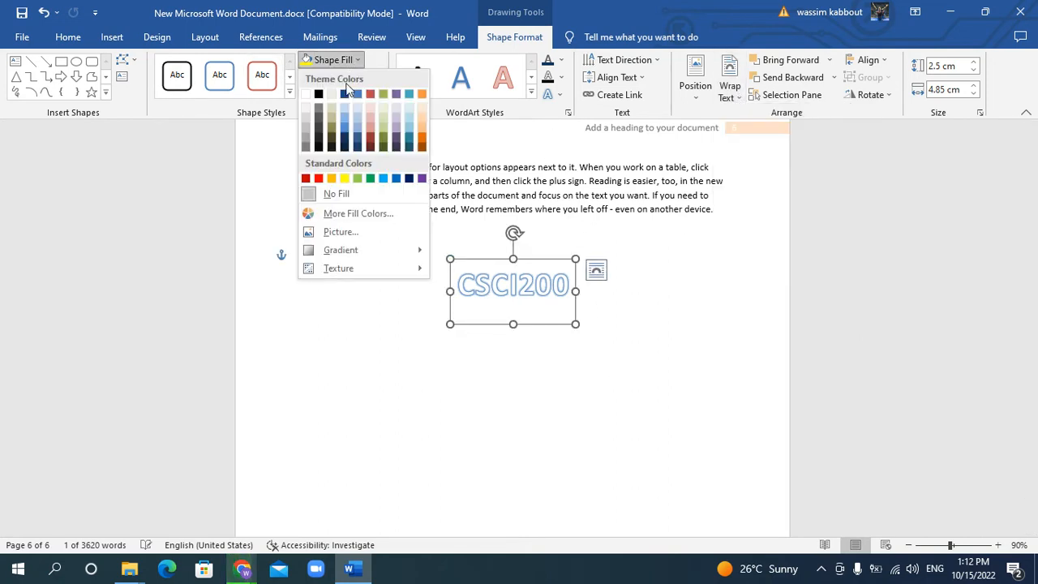
left_click(344, 178)
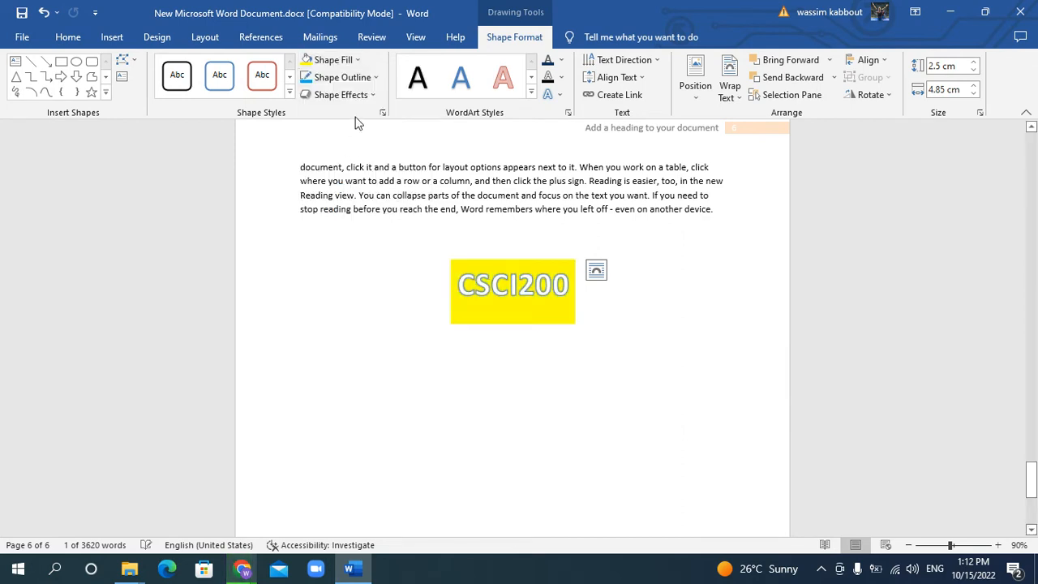
left_click(339, 77)
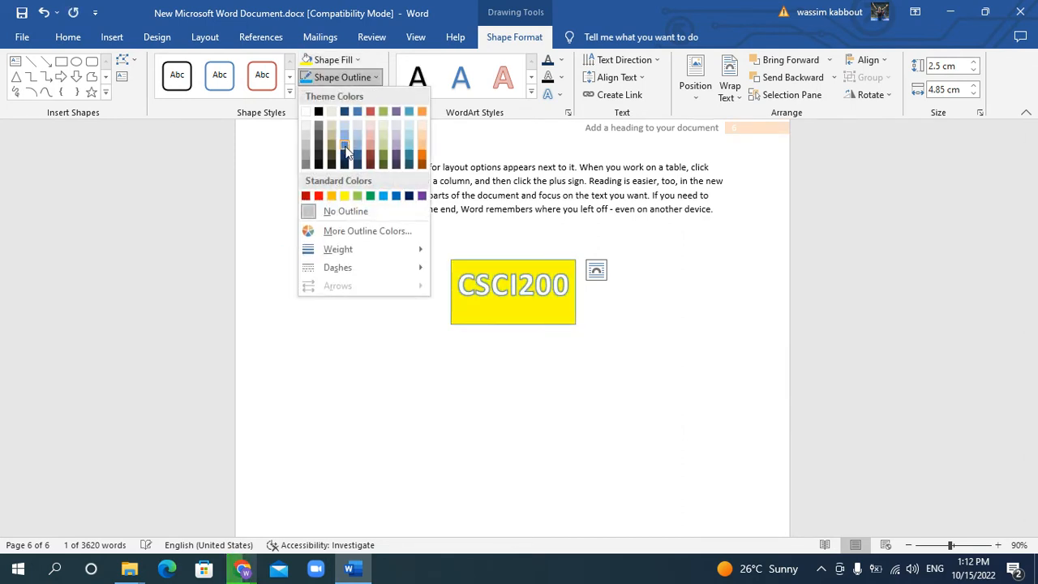
left_click(344, 154)
left_click(376, 78)
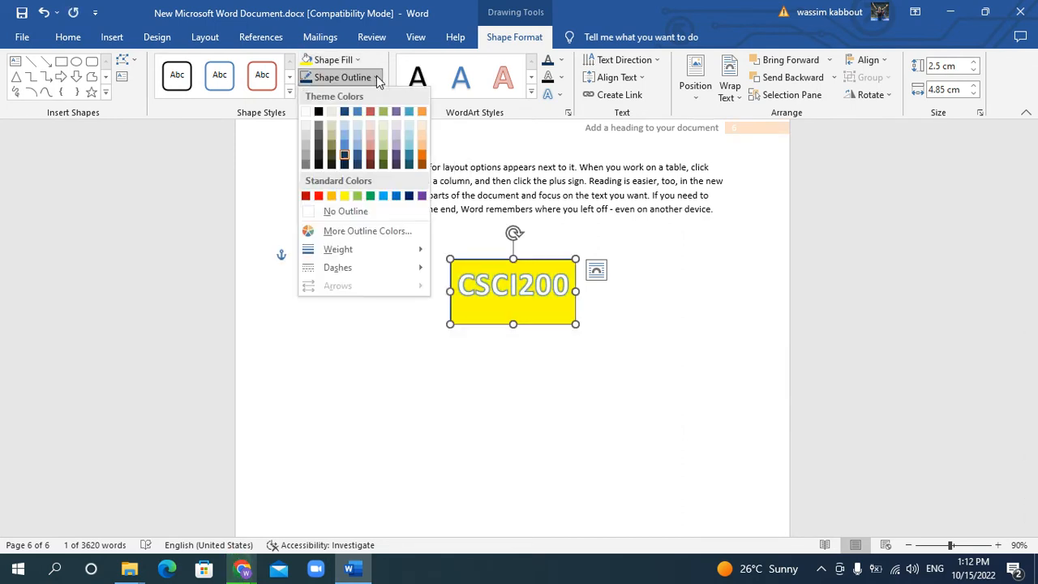
mouse_move(405, 253)
left_click(484, 338)
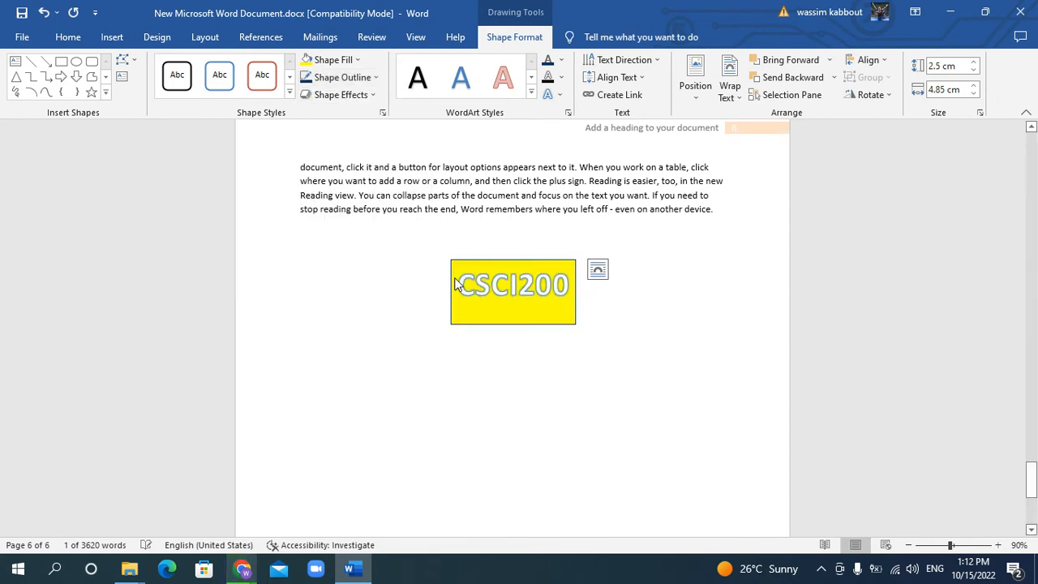
Give the CSCI200 WordArt box a long-dash outline and an inner top-left shadow effect
left_click(376, 78)
mouse_move(413, 268)
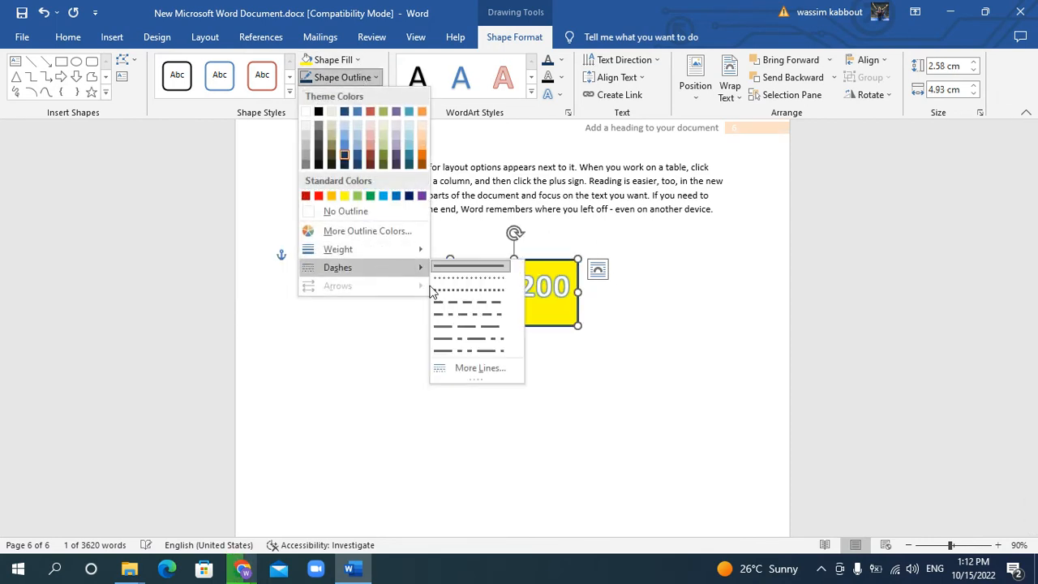
left_click(452, 323)
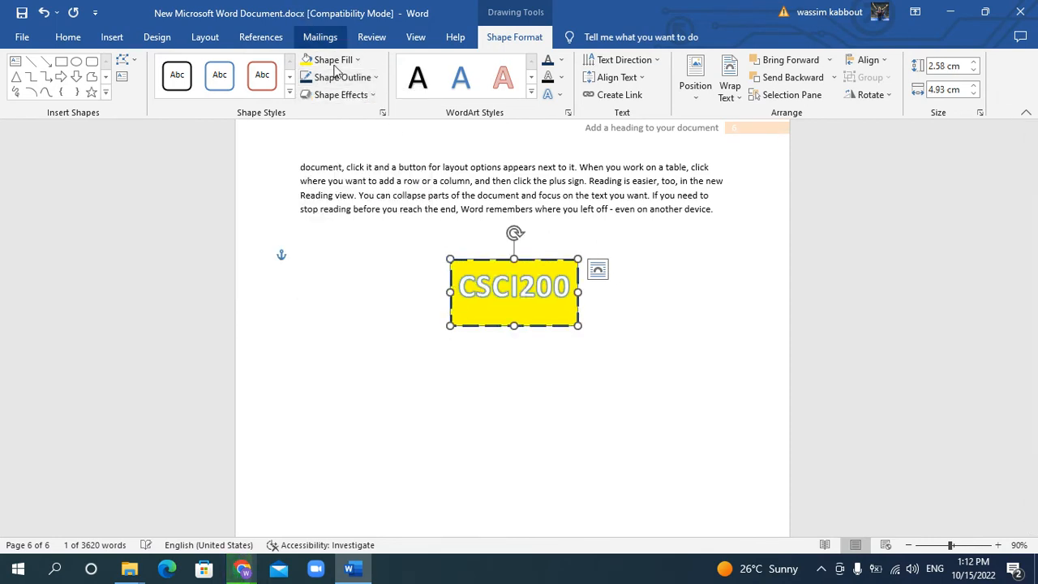
left_click(345, 95)
mouse_move(373, 167)
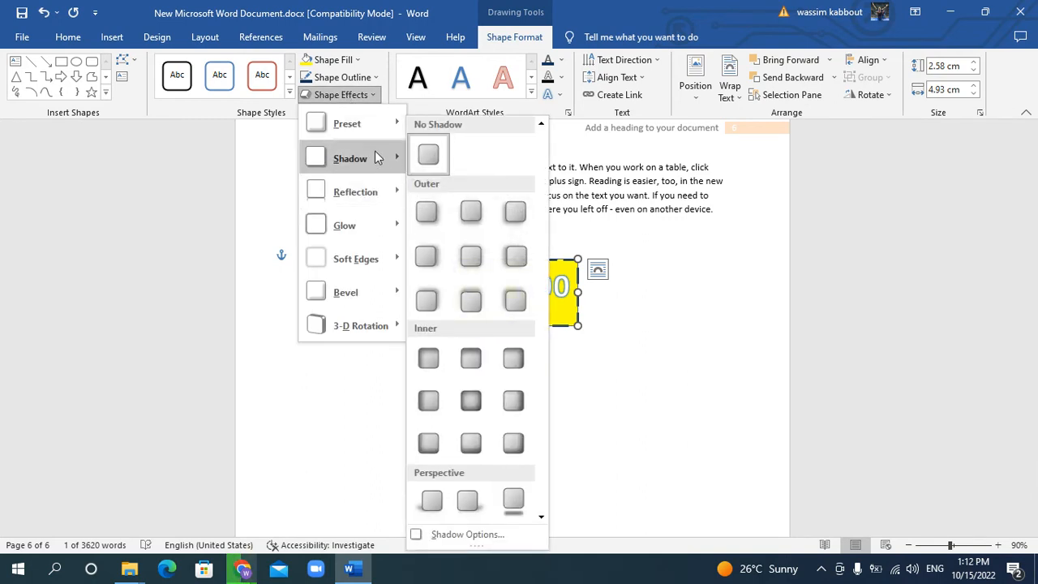
left_click(438, 355)
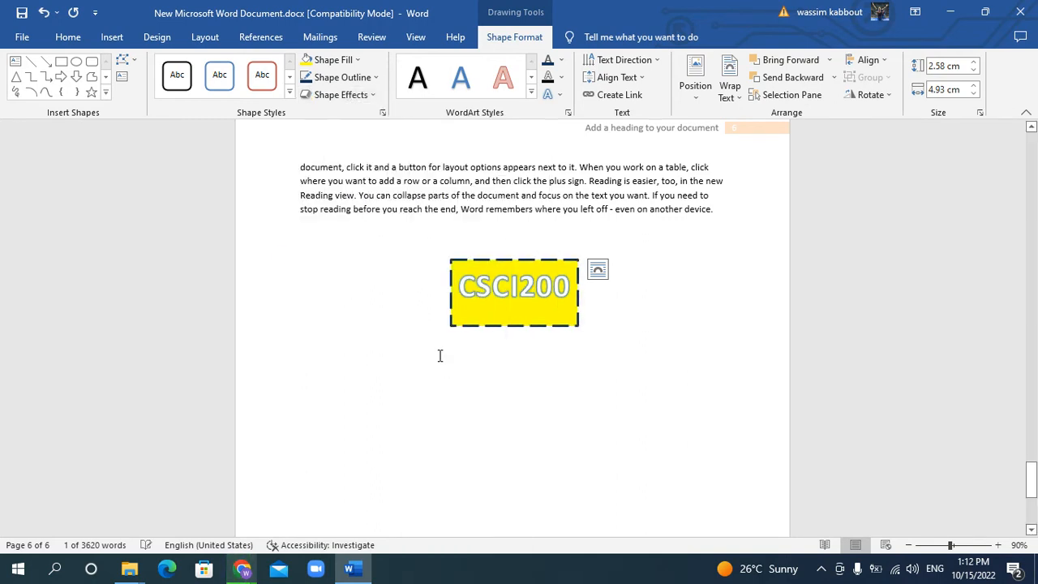
left_click(625, 386)
Rotate all text in the CSCI200 WordArt by 270°
left_click(535, 291)
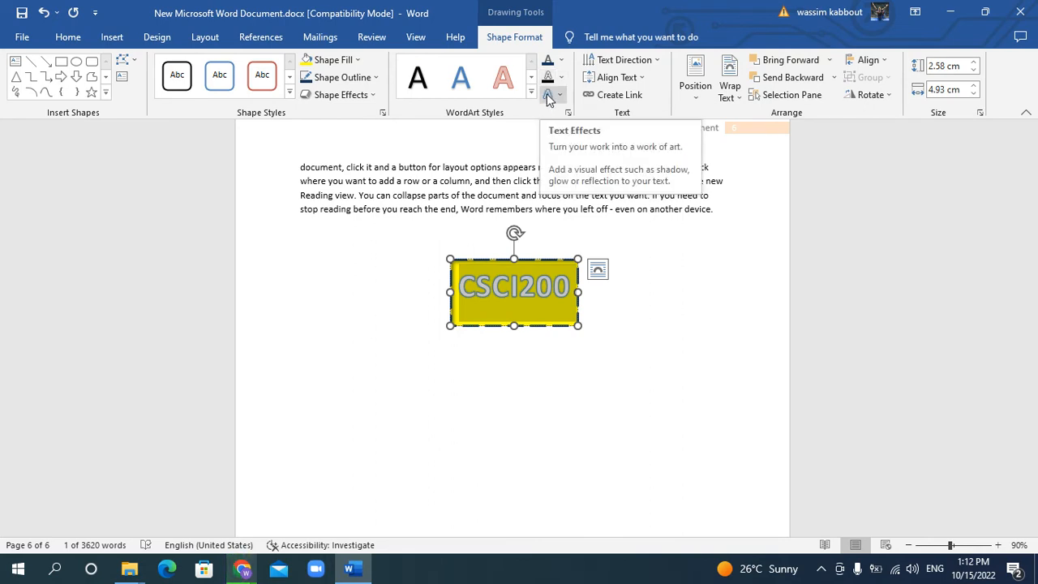
left_click(620, 61)
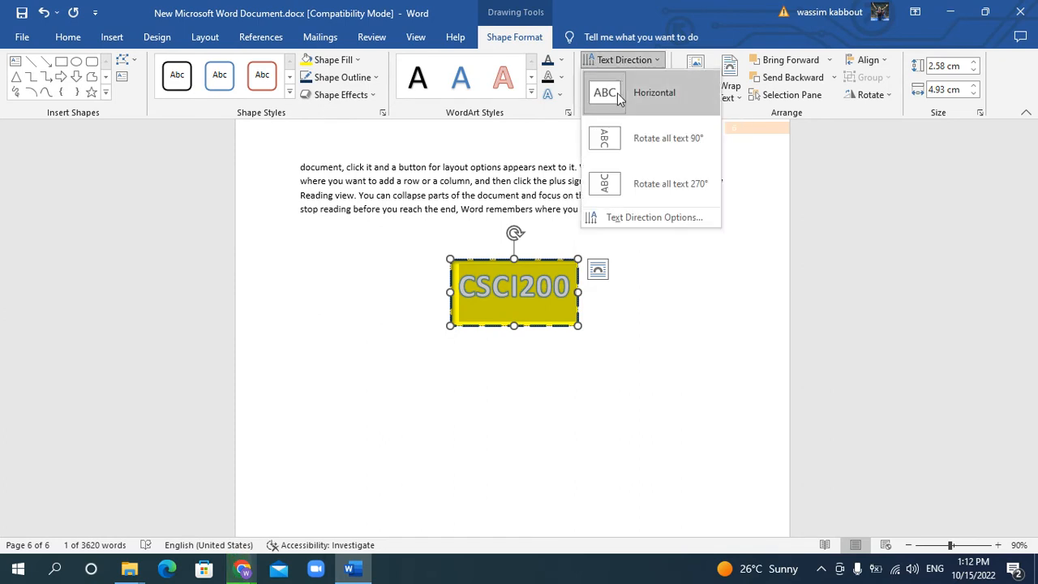
left_click(616, 185)
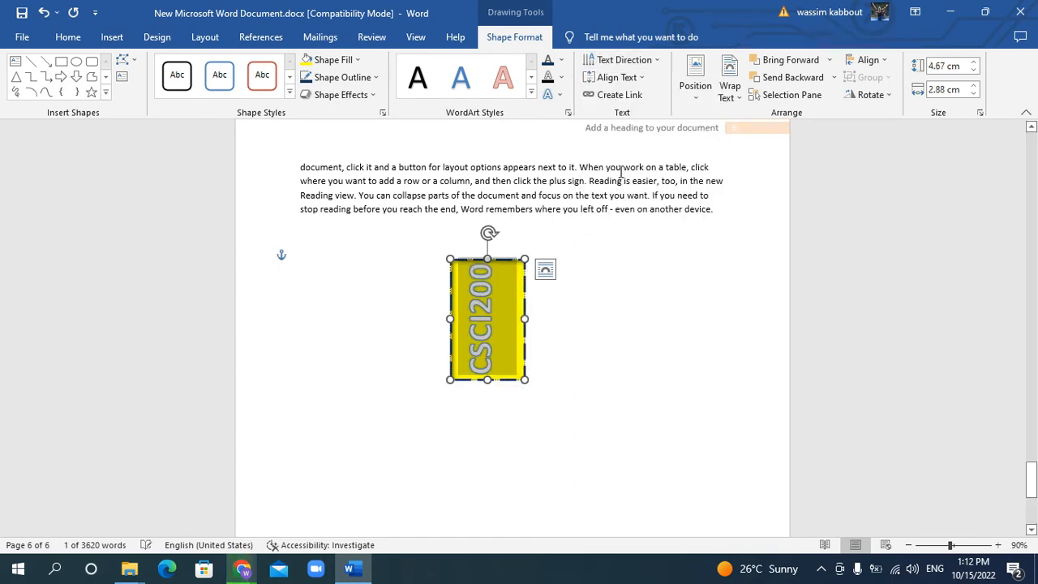
left_click(593, 409)
Insert a second WordArt in the white fill, aqua outline and shadow style and place it just right of the CSCI200 box
left_click(111, 36)
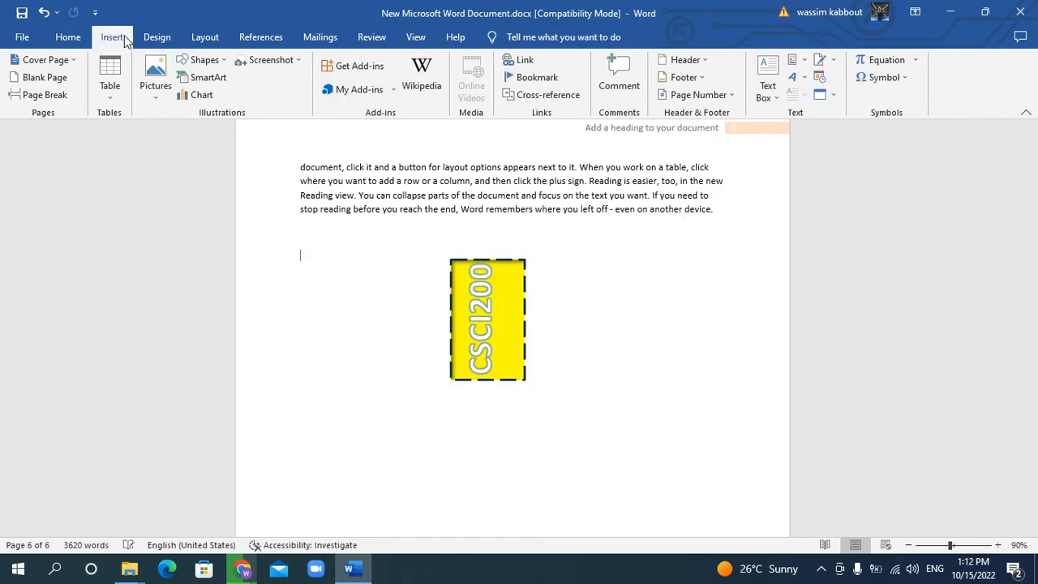
left_click(807, 83)
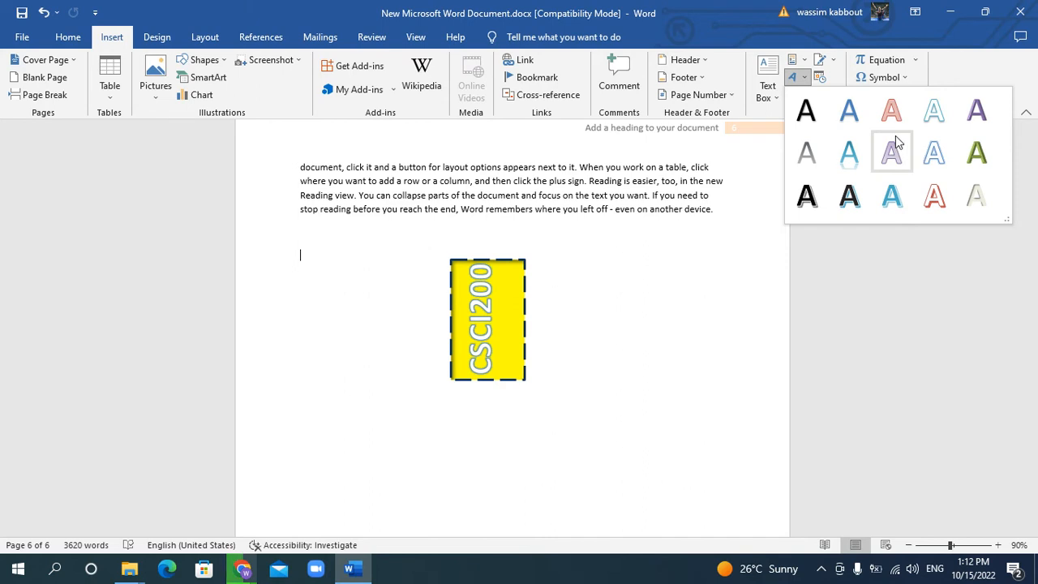
left_click(936, 120)
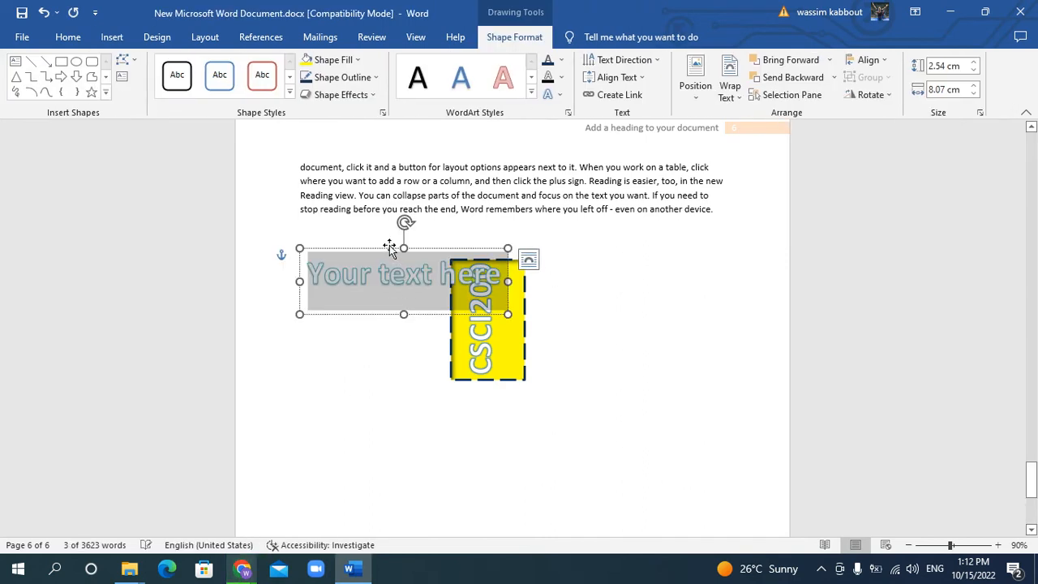
left_click_drag(562, 297, 768, 313)
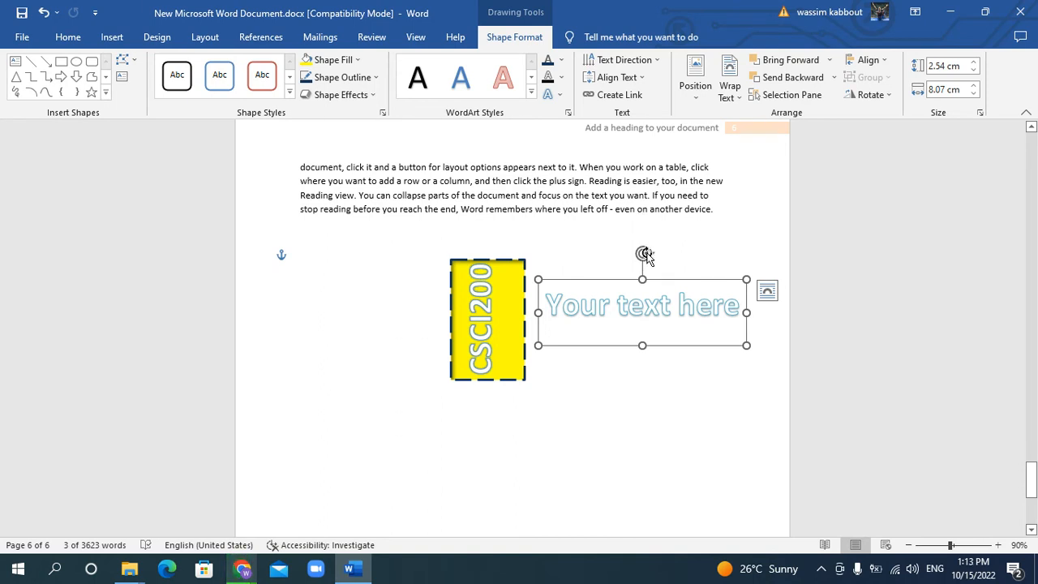
Rotate the new WordArt counter-clockwise so it slants diagonally upward, and replace its placeholder text with Good Luck
mouse_move(644, 254)
left_mouse_down()
mouse_move(597, 260)
mouse_move(571, 306)
mouse_move(521, 419)
mouse_move(551, 463)
mouse_move(690, 457)
mouse_move(629, 211)
mouse_move(524, 394)
mouse_move(654, 296)
mouse_move(645, 254)
left_mouse_up()
left_click_drag(644, 253, 584, 249)
double_click(612, 331)
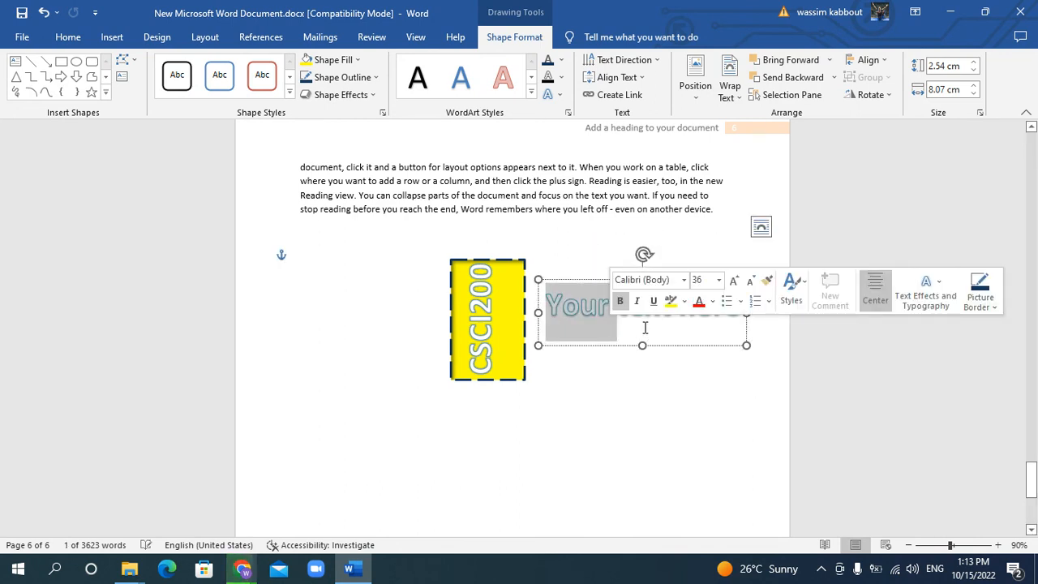
double_click(646, 327)
triple_click(724, 333)
triple_click(724, 340)
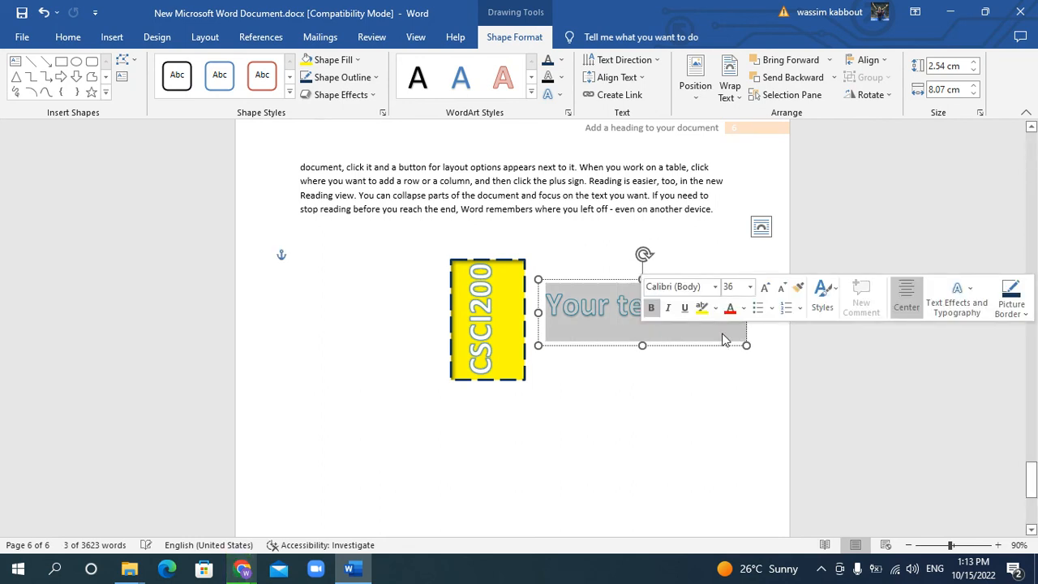
type("Good")
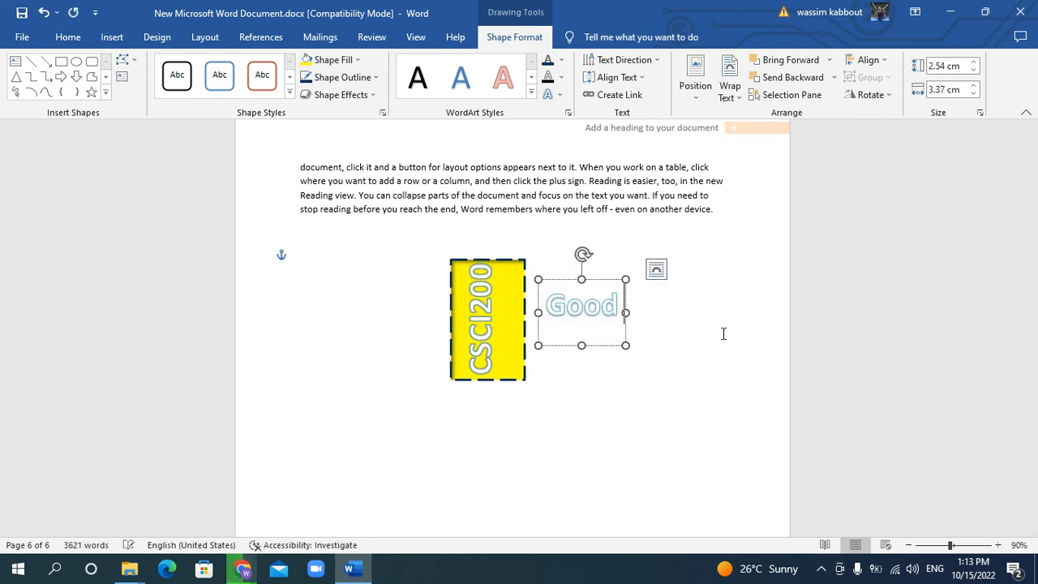
type(" Luck")
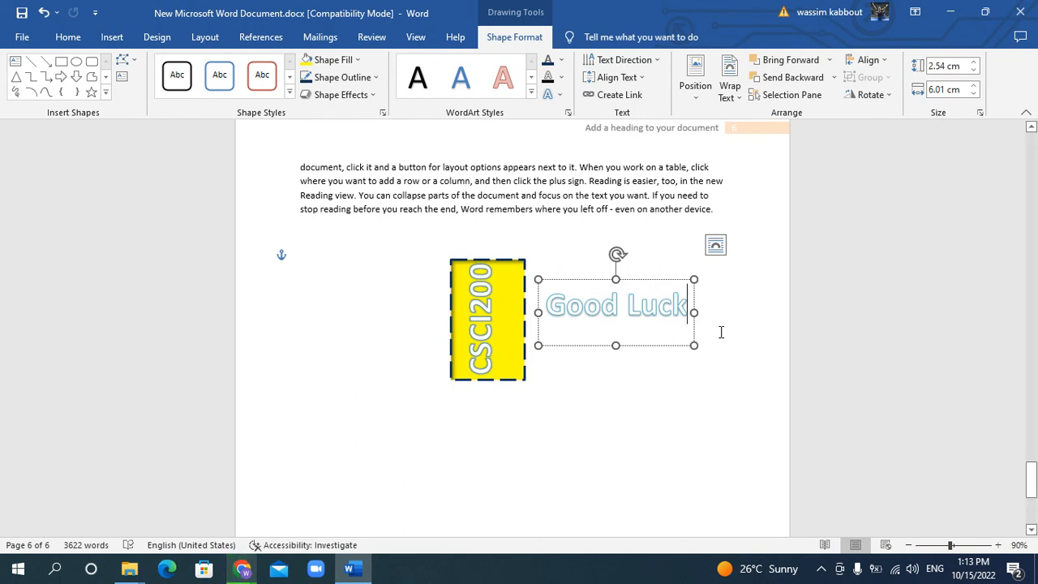
left_click(542, 403)
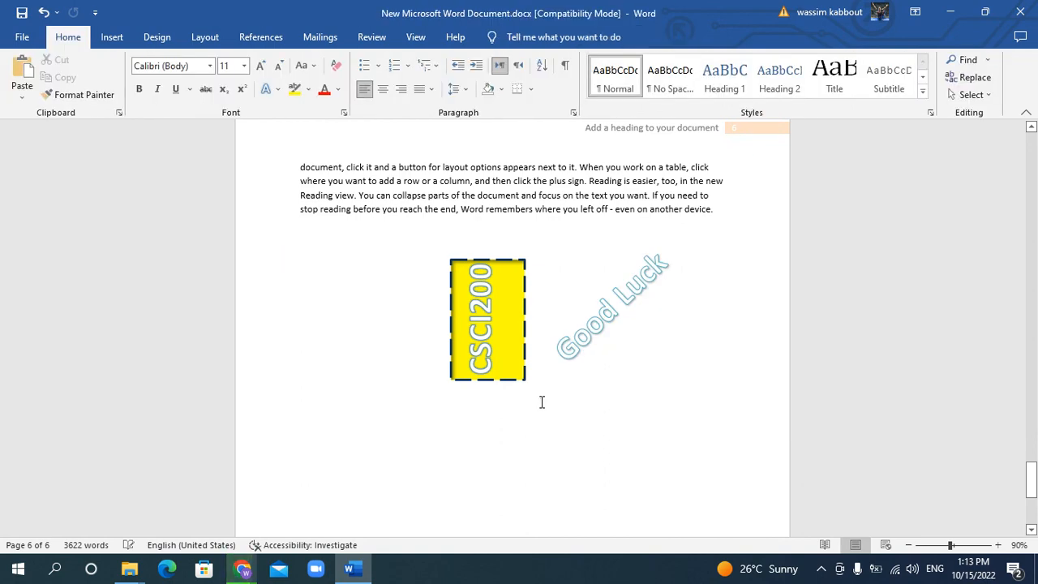
mouse_move(241, 567)
left_click(171, 506)
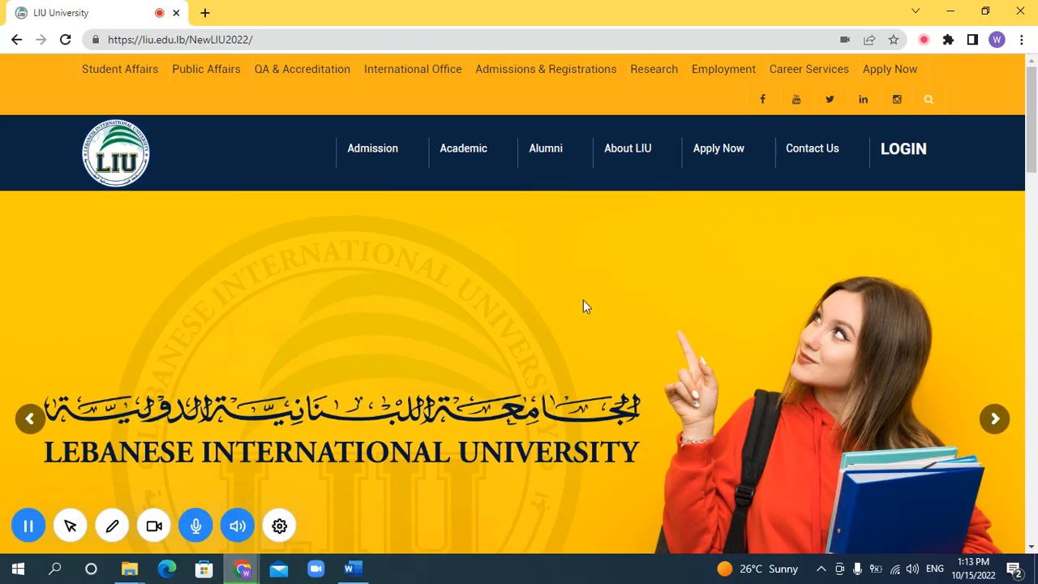